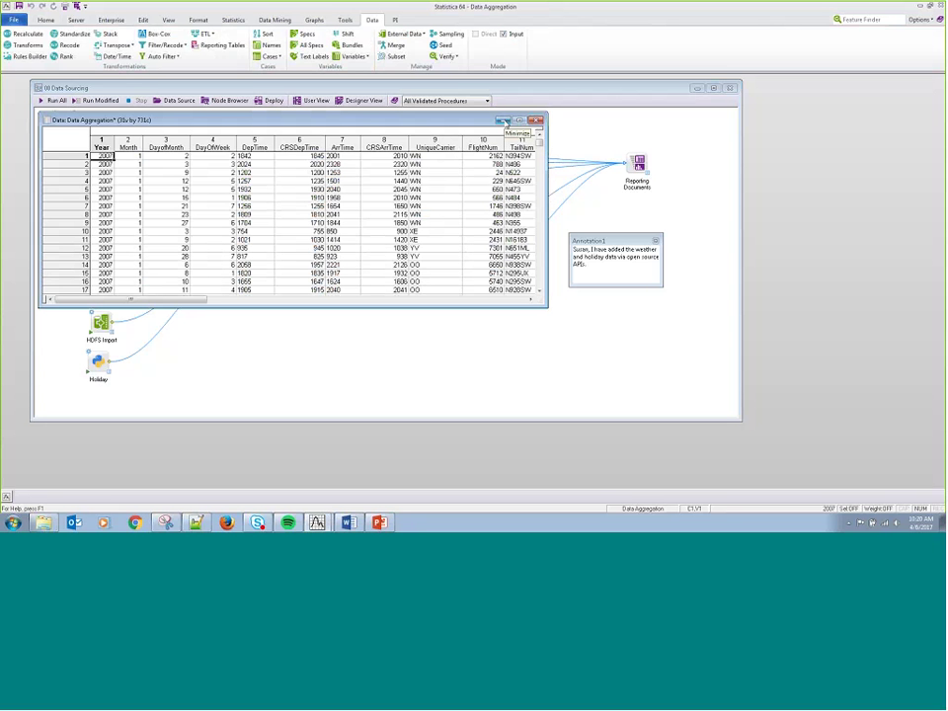
# Step: Minimize the Data Aggregation spreadsheet and review the merge and external data import options available for the 00 Data Sourcing workspace
pyautogui.click(502, 121)
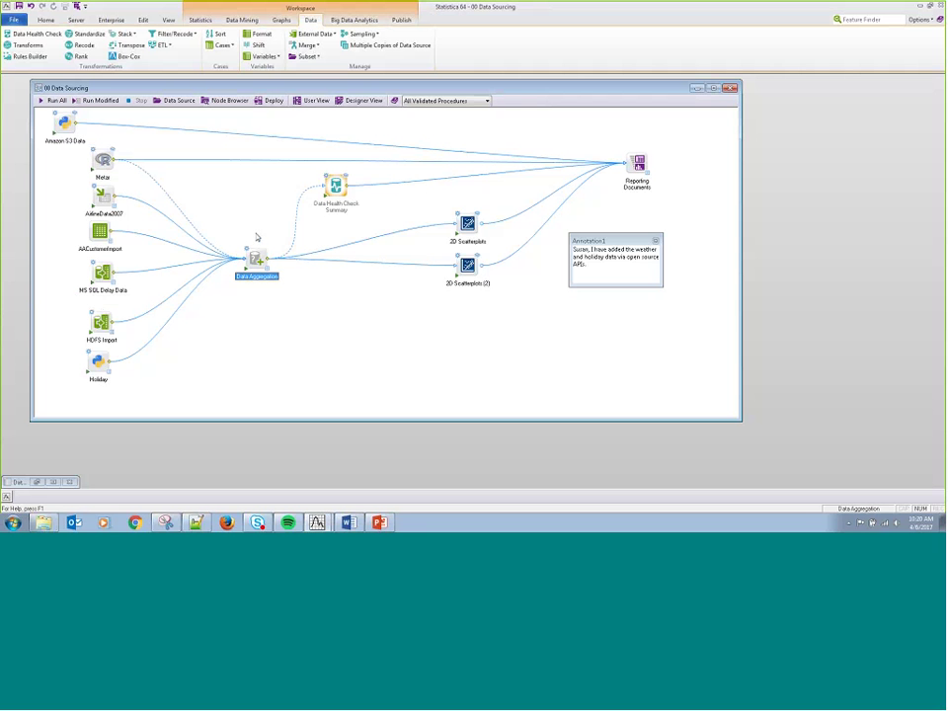
pyautogui.click(306, 46)
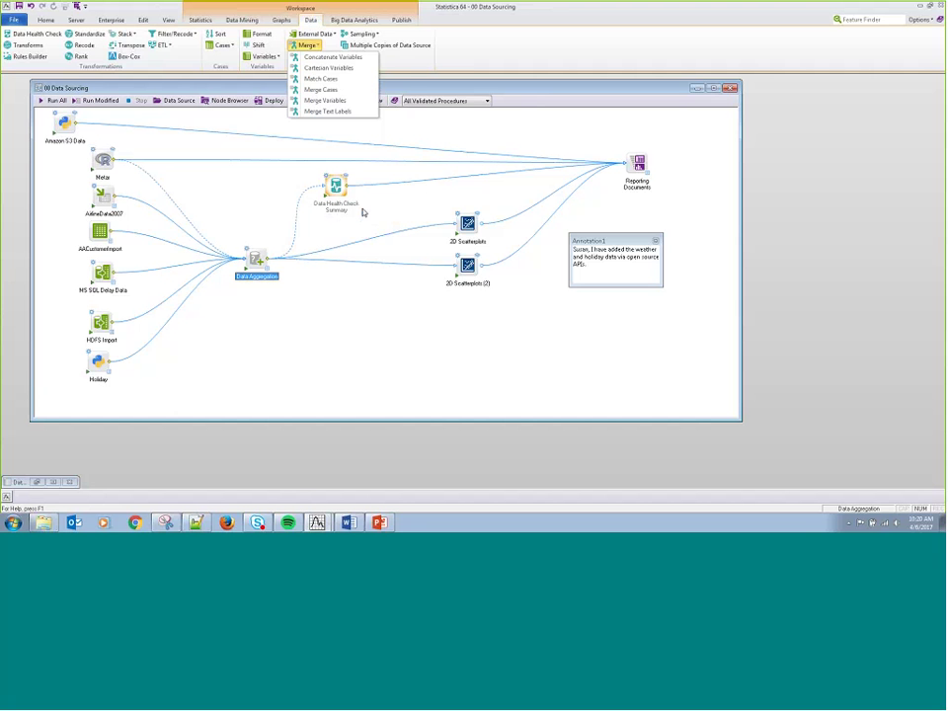
pyautogui.click(314, 34)
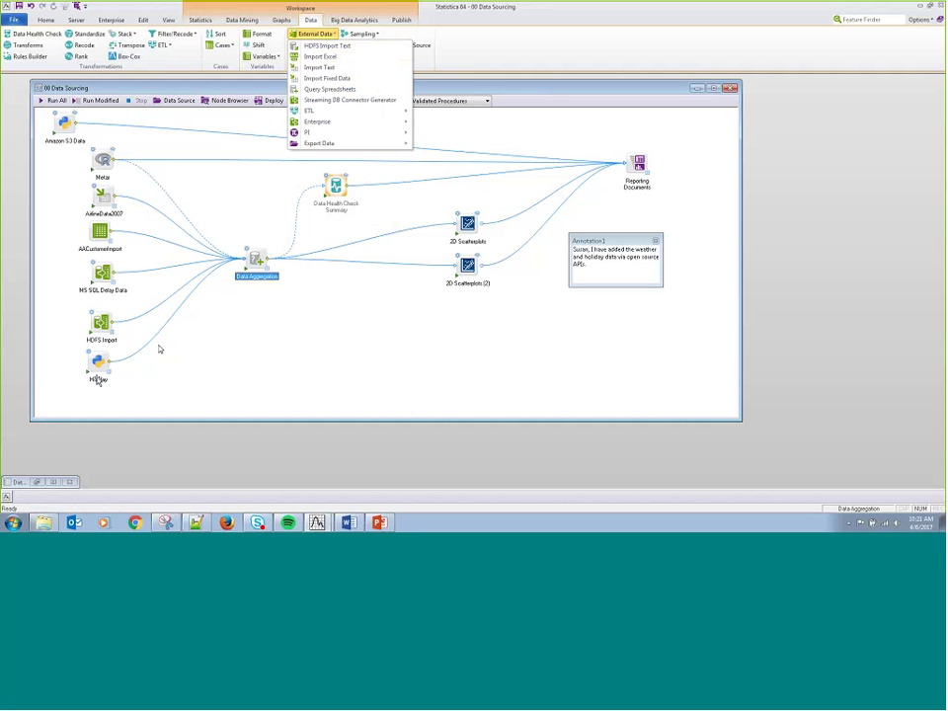
pyautogui.click(306, 68)
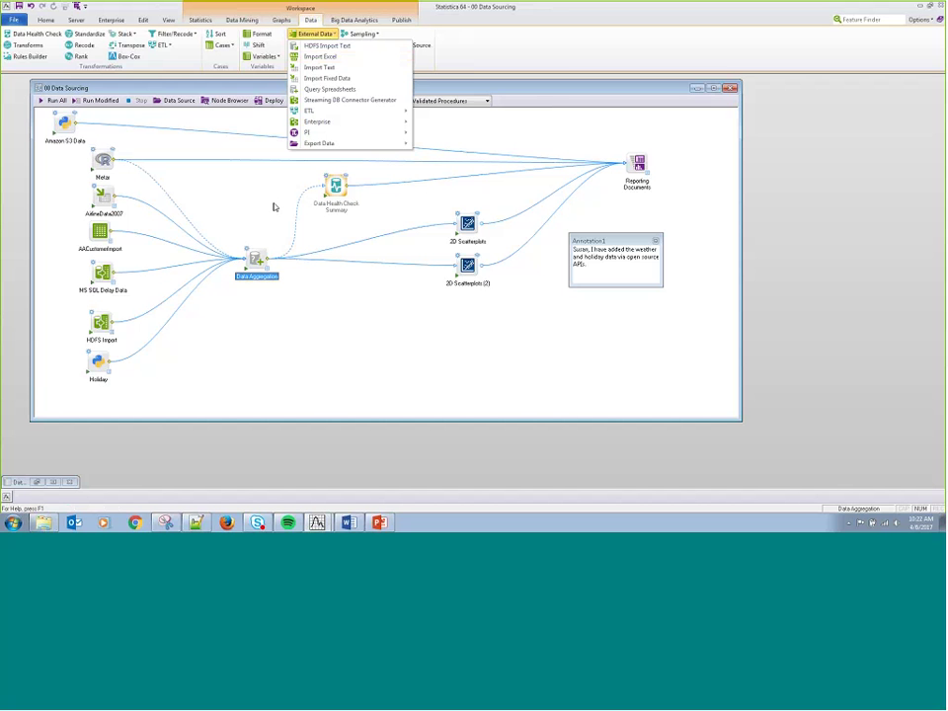
# Step: Reopen the Data Aggregation spreadsheet, look over the block data graph options for the DepTime column, and minimize the spreadsheet
pyautogui.click(267, 267)
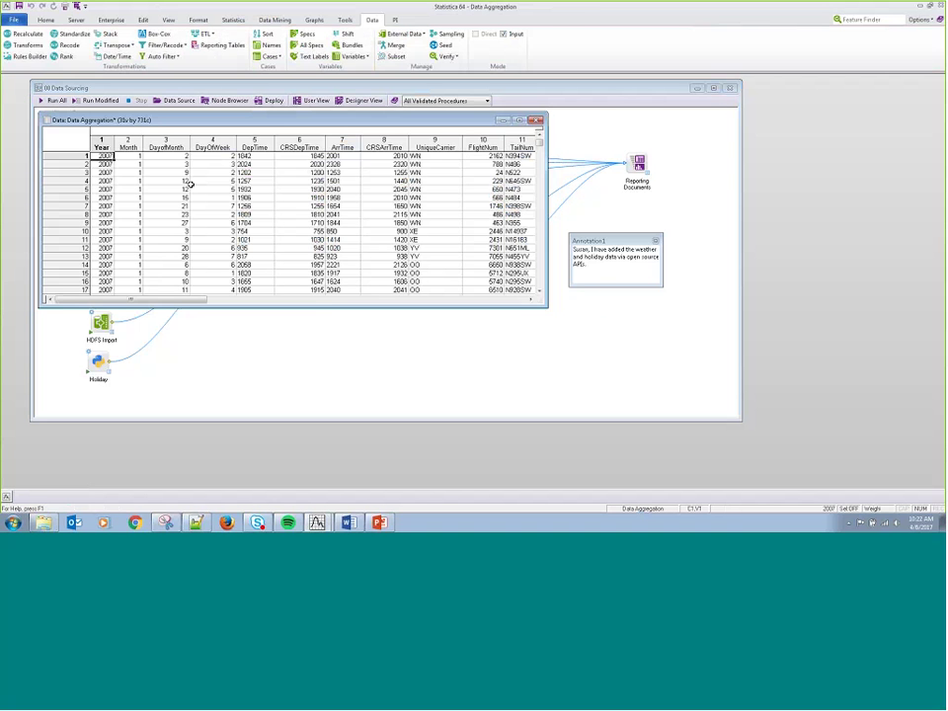
pyautogui.moveTo(265, 120); pyautogui.dragTo(319, 124)
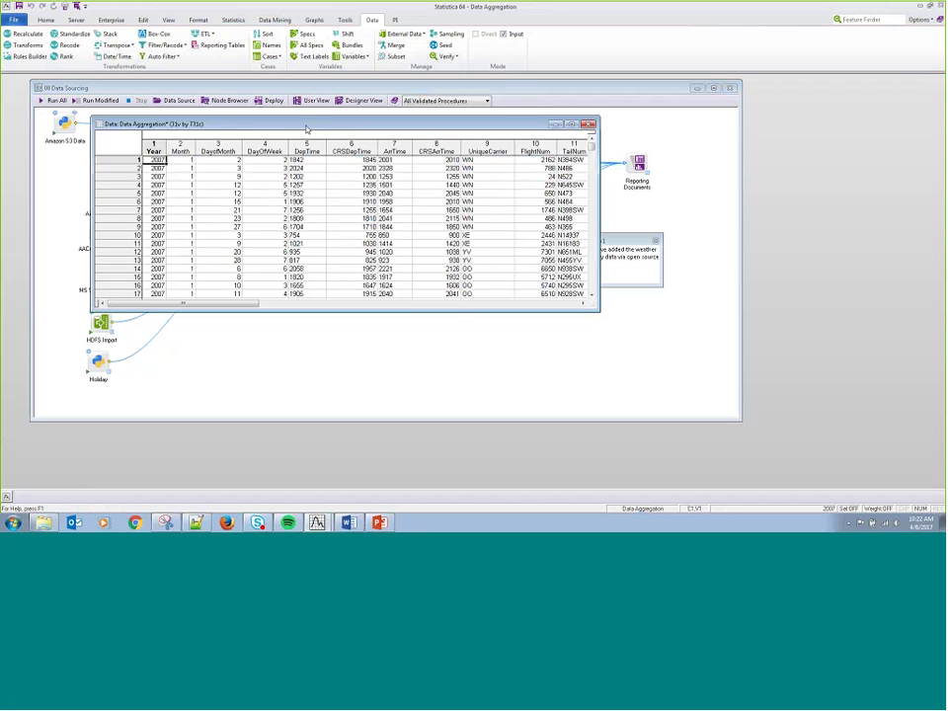
pyautogui.click(304, 150)
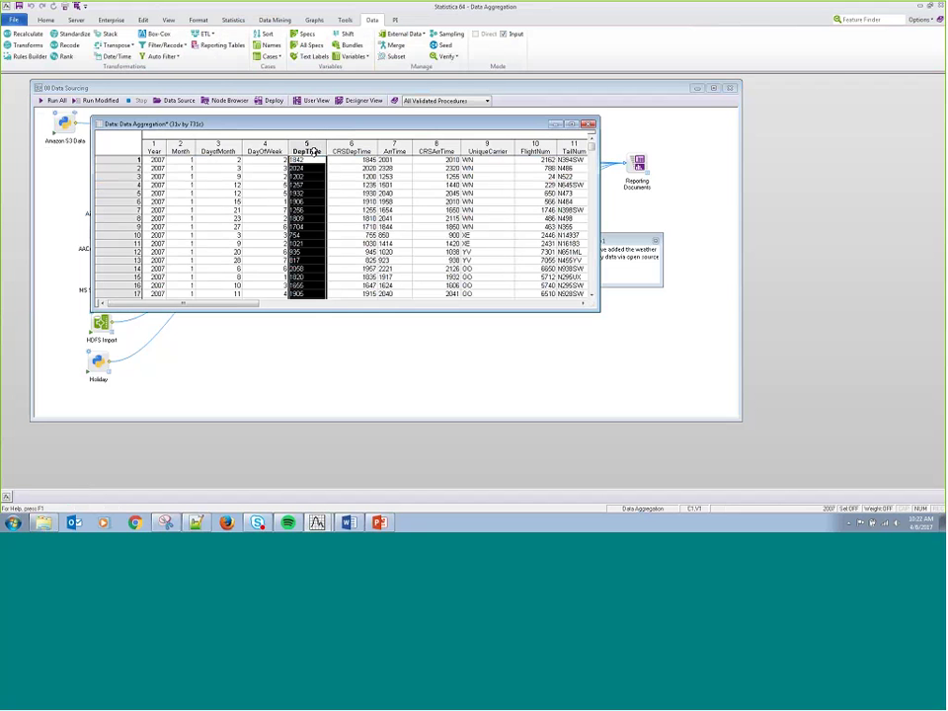
pyautogui.rightClick(314, 151)
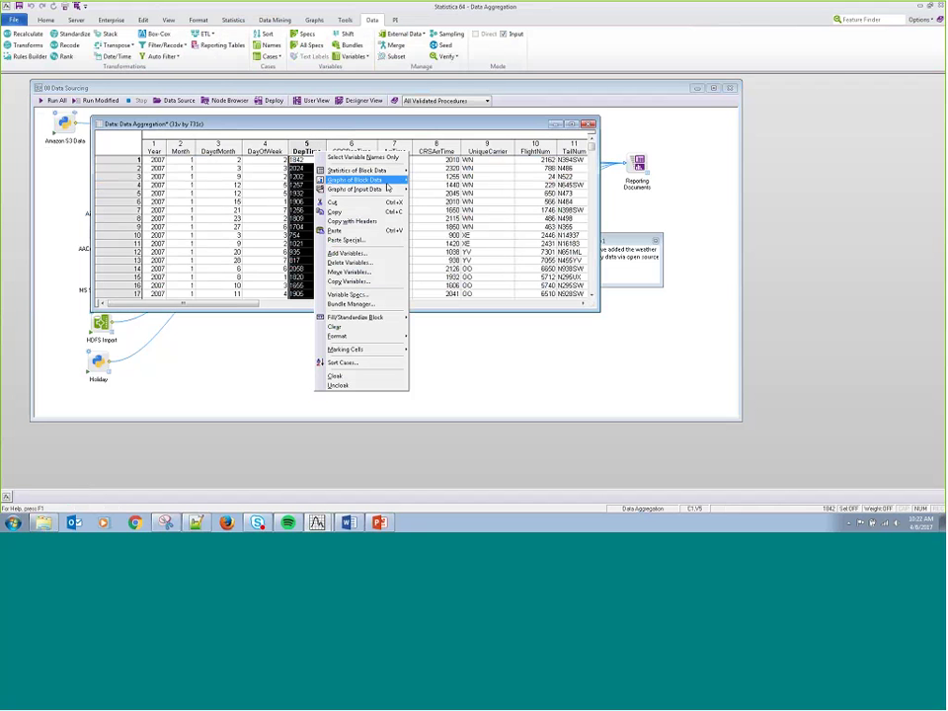
pyautogui.moveTo(385, 181)
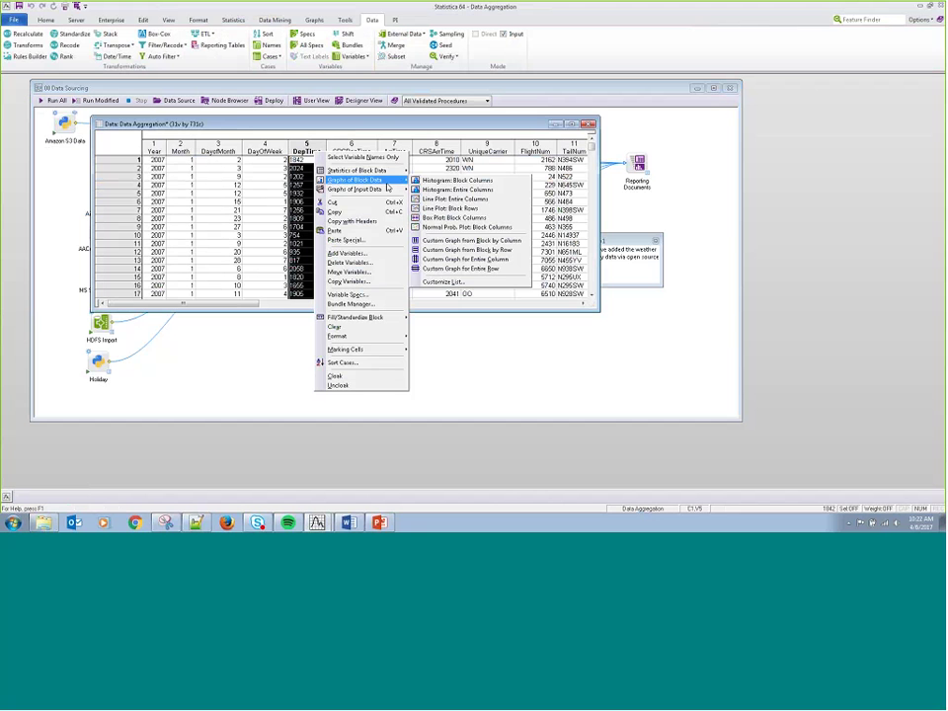
pyautogui.press('Escape')
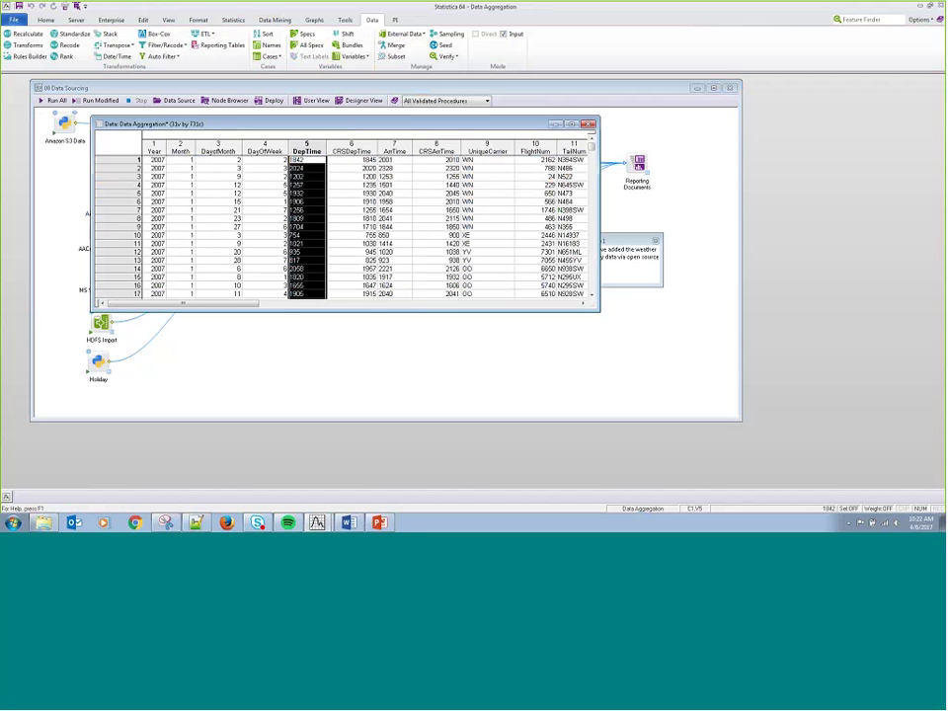
pyautogui.click(555, 125)
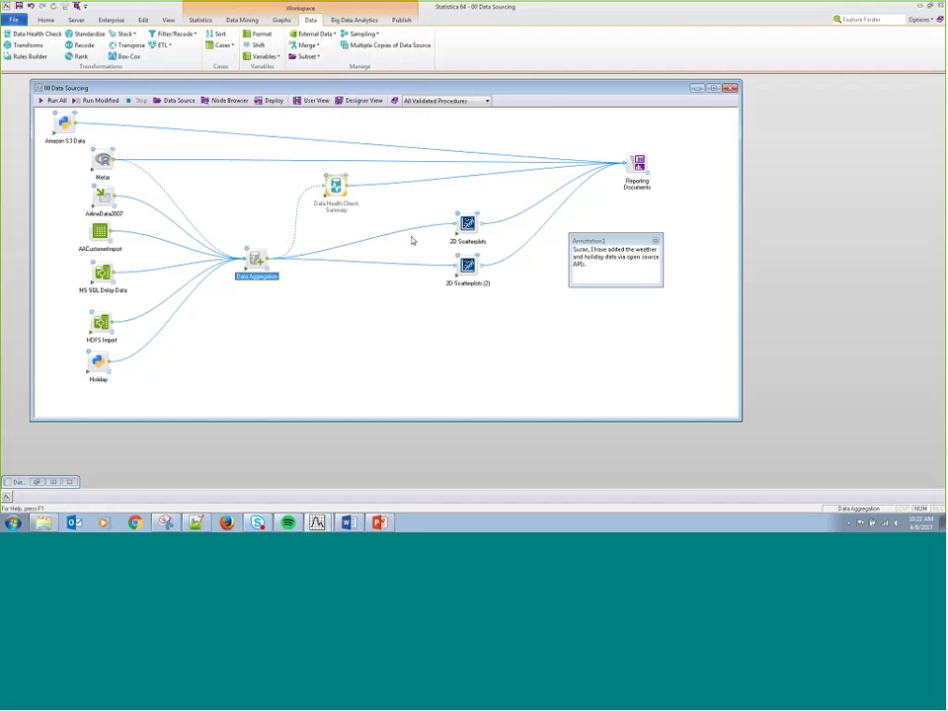
# Step: Switch to Statistica Enterprise Manager and examine the access permissions of 00 Data Sourcing, including the Everyone group's members and permissions
pyautogui.click(318, 522)
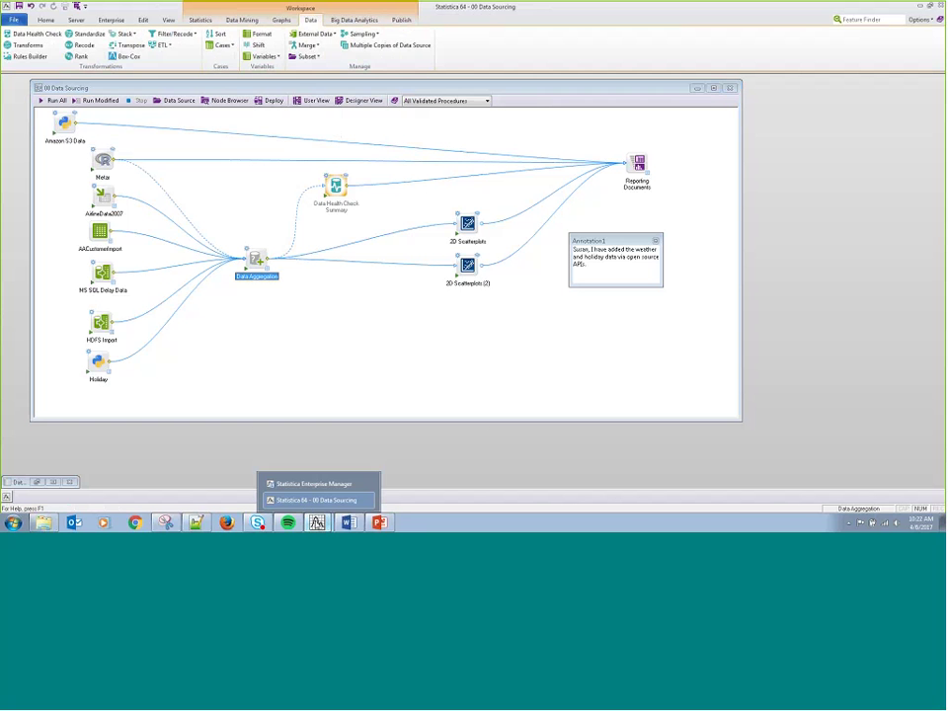
pyautogui.click(313, 484)
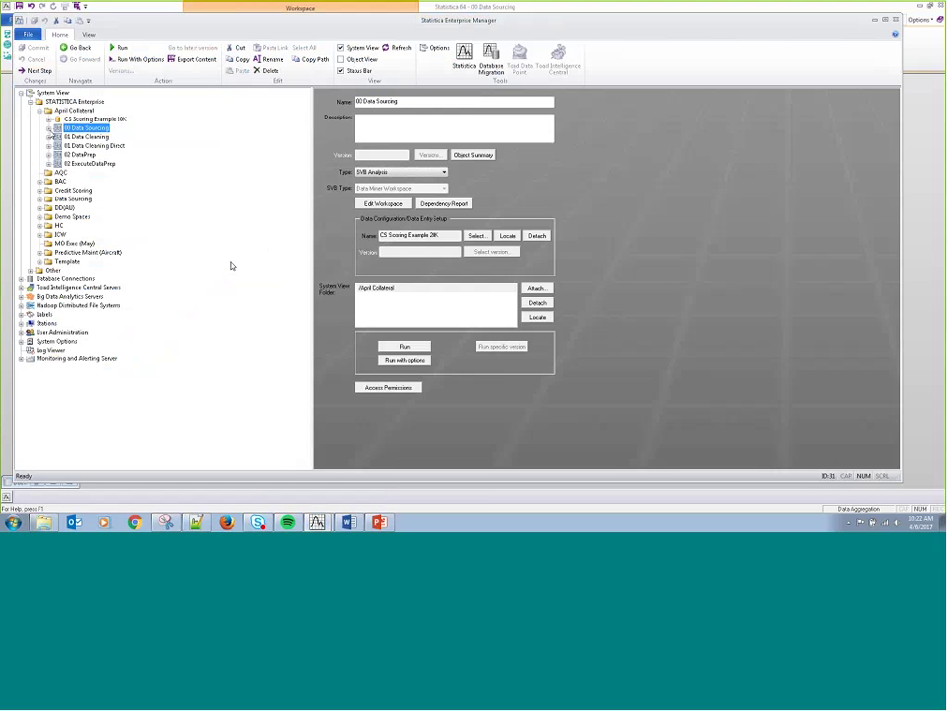
pyautogui.click(48, 128)
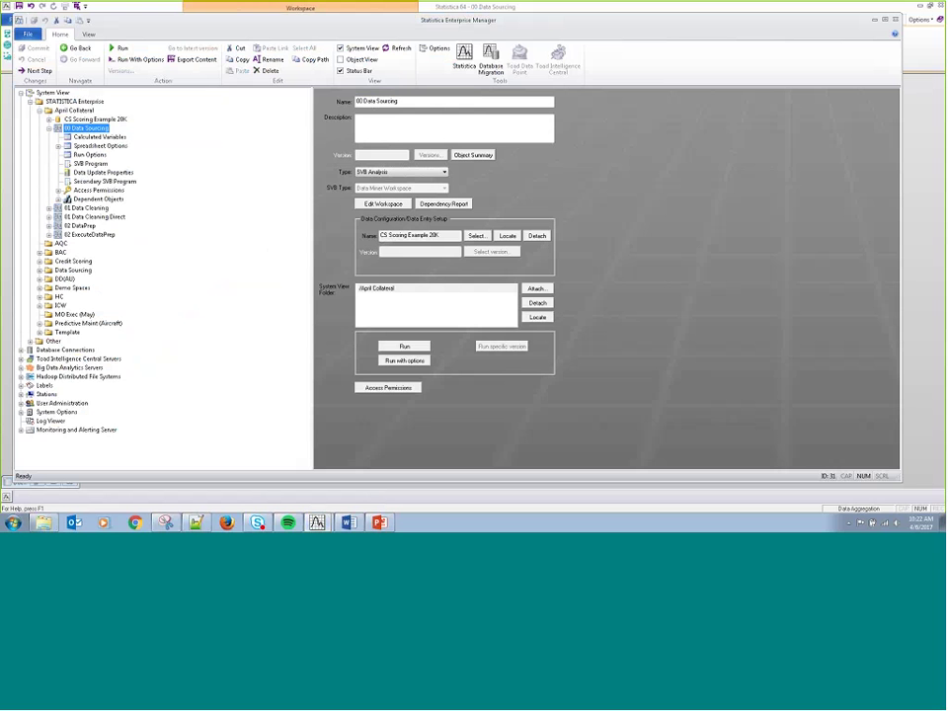
pyautogui.click(59, 189)
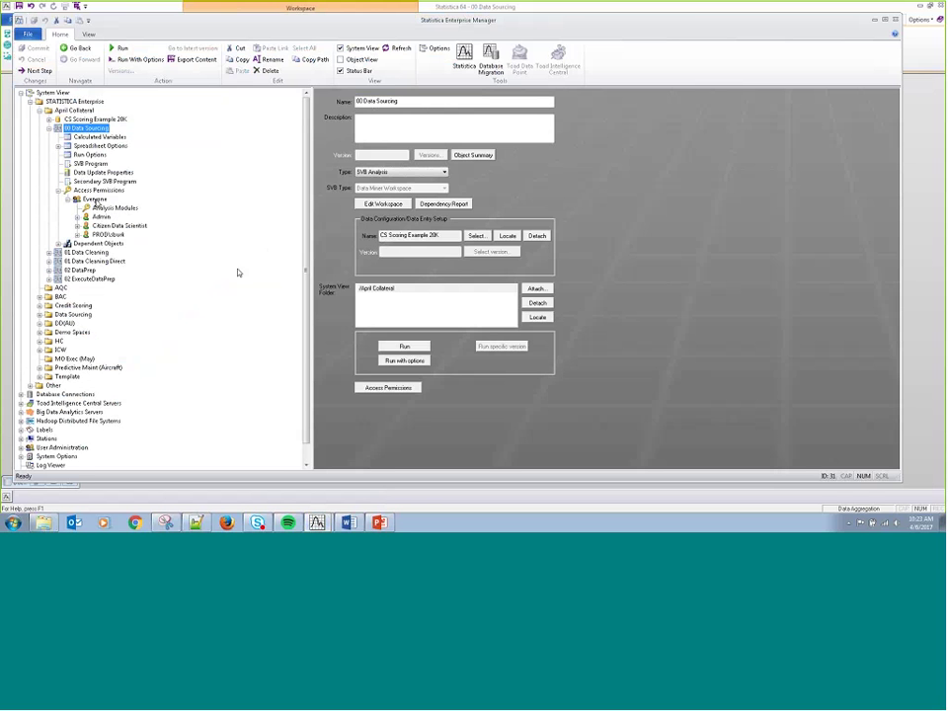
pyautogui.click(95, 200)
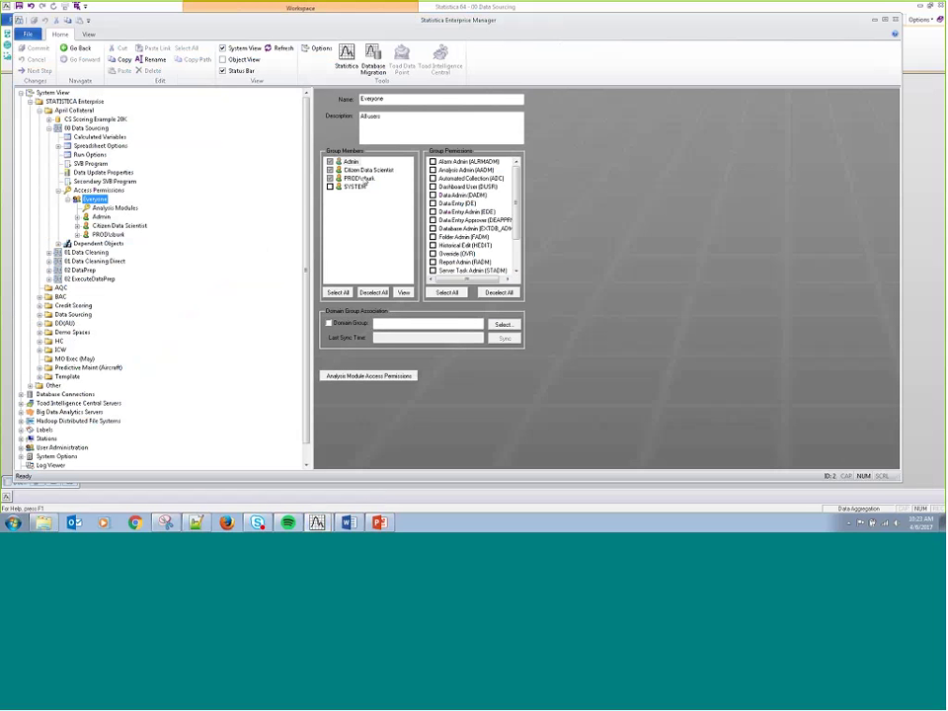
pyautogui.moveTo(518, 194)
pyautogui.mouseDown()
pyautogui.moveTo(517, 225)
pyautogui.moveTo(518, 188)
pyautogui.mouseUp()
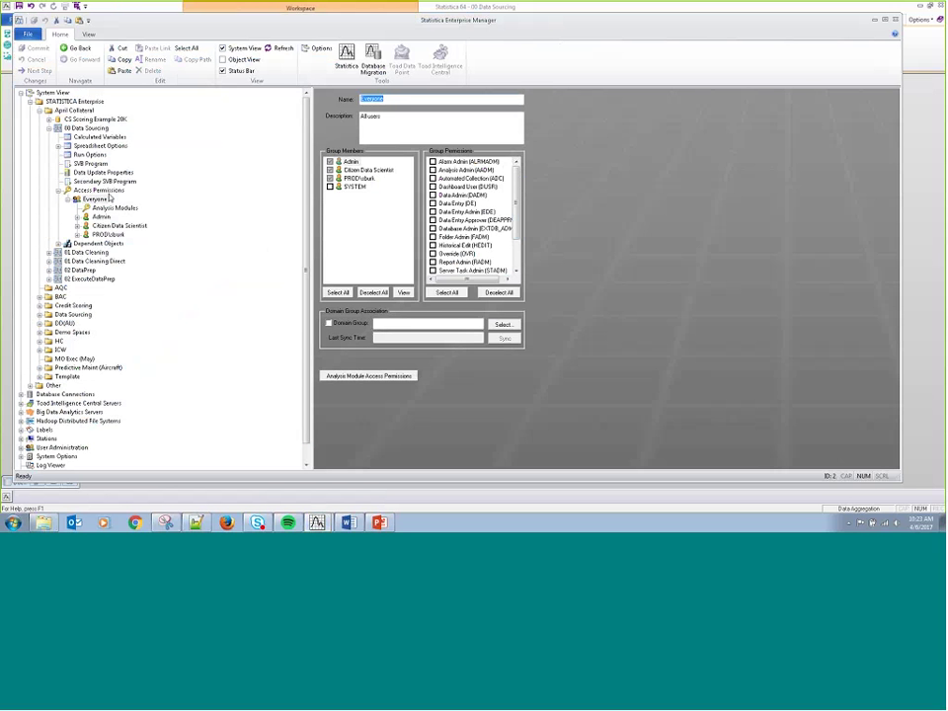
pyautogui.click(59, 190)
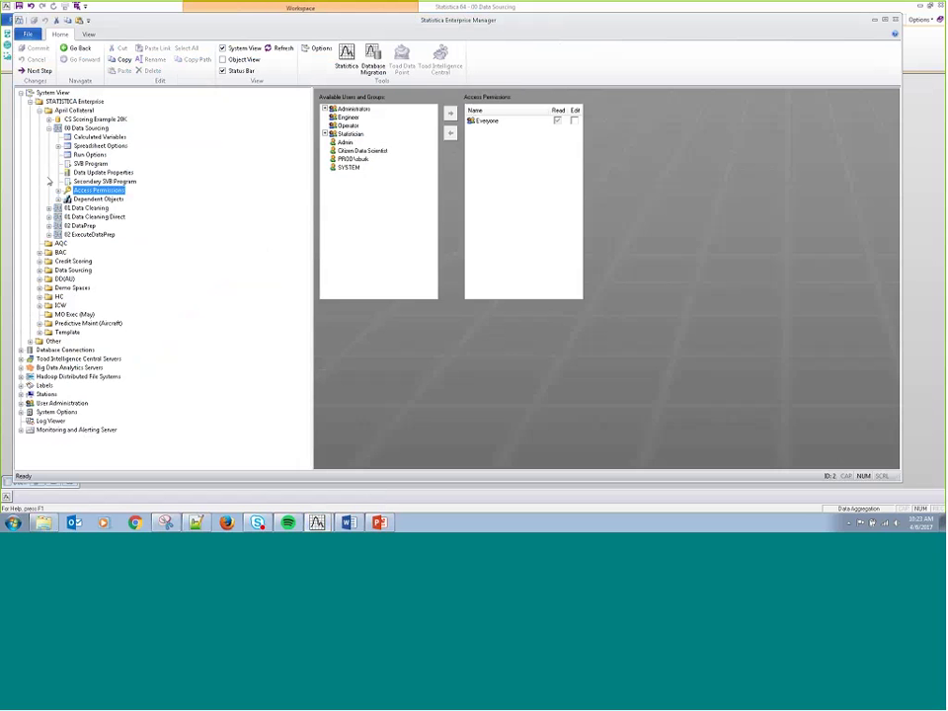
pyautogui.click(47, 127)
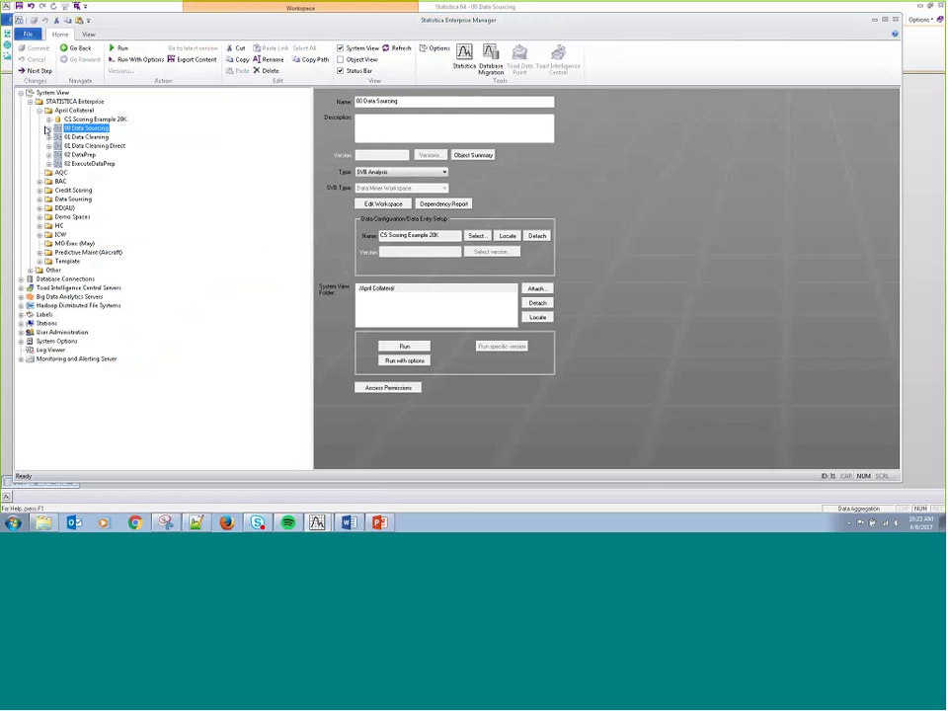
pyautogui.click(875, 24)
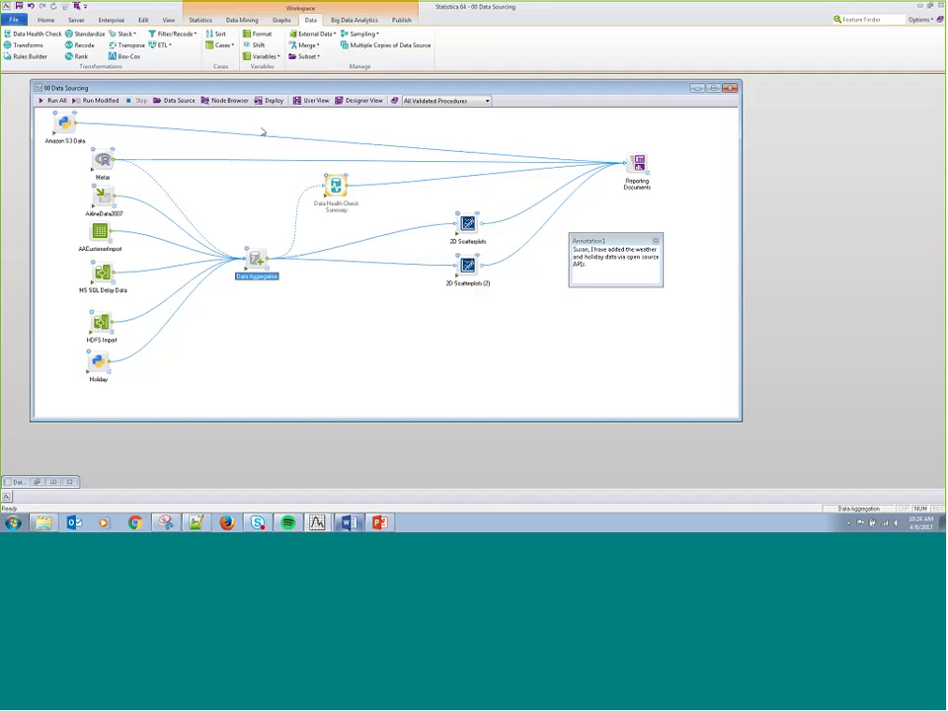
# Step: Close the 00 Data Sourcing workspace and the minimized Data Aggregation spreadsheet
pyautogui.click(317, 522)
pyautogui.click(314, 484)
pyautogui.click(730, 88)
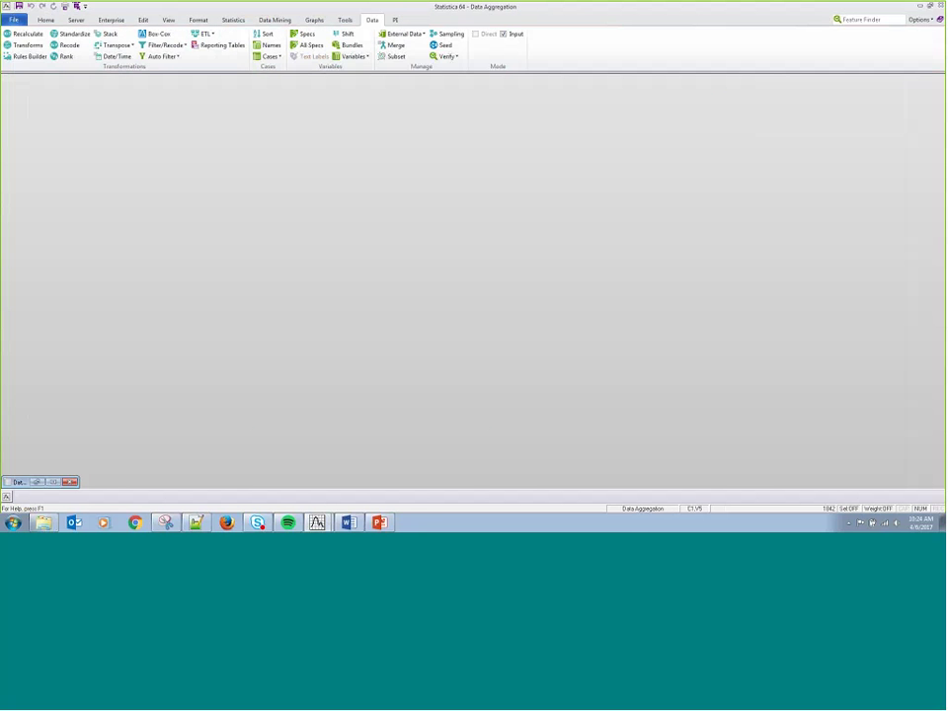
pyautogui.click(69, 483)
pyautogui.click(483, 284)
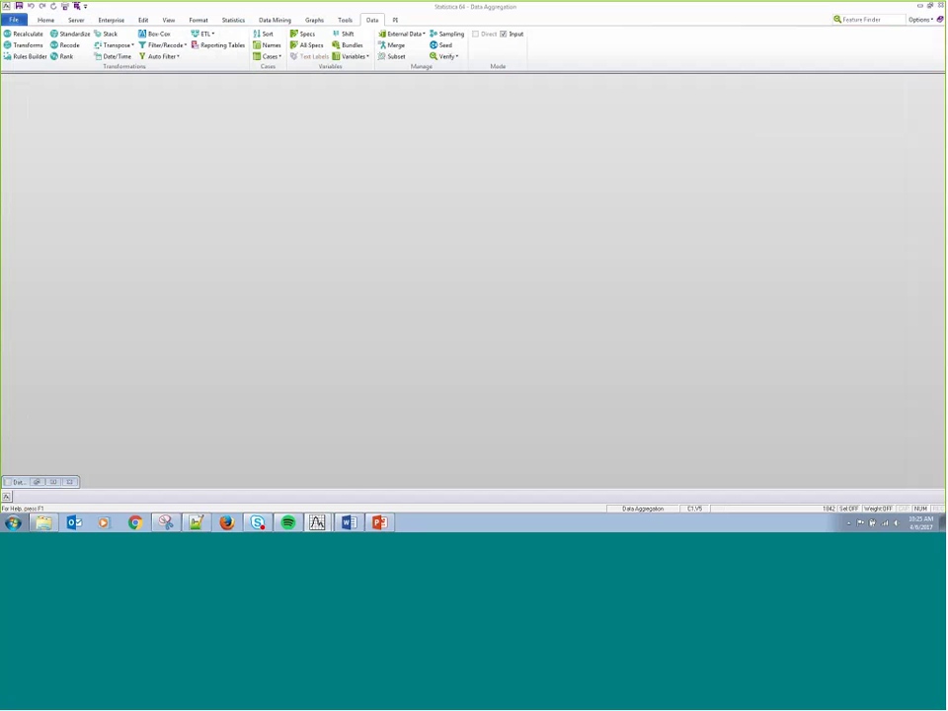
# Step: Switch to Statistica Enterprise Manager and open the 01 Data Cleaning workspace from the April Collateral folder for editing
pyautogui.moveTo(316, 522)
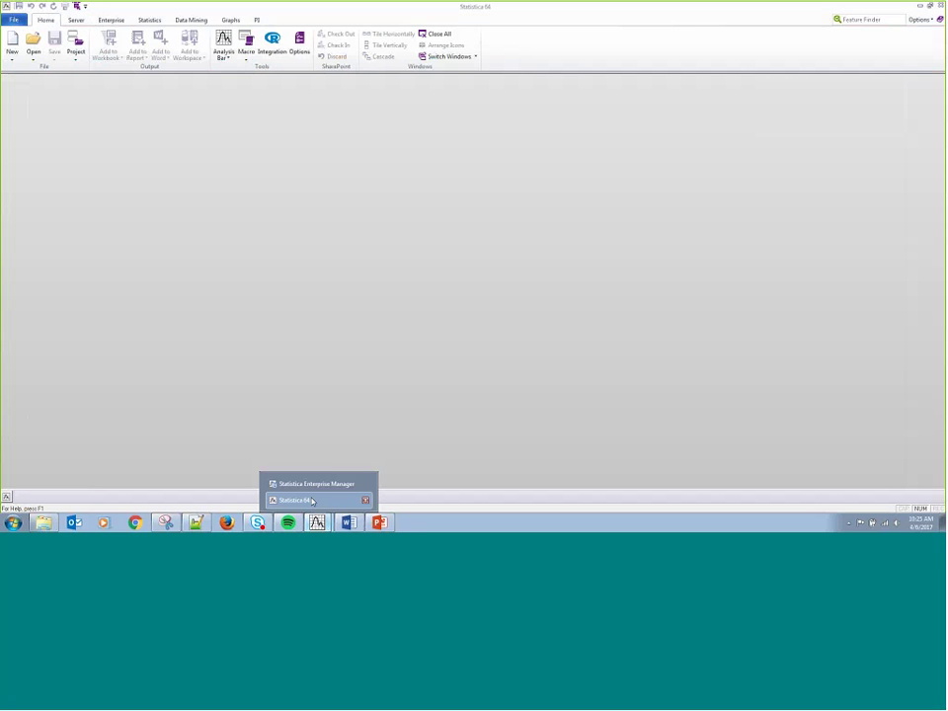
pyautogui.click(313, 484)
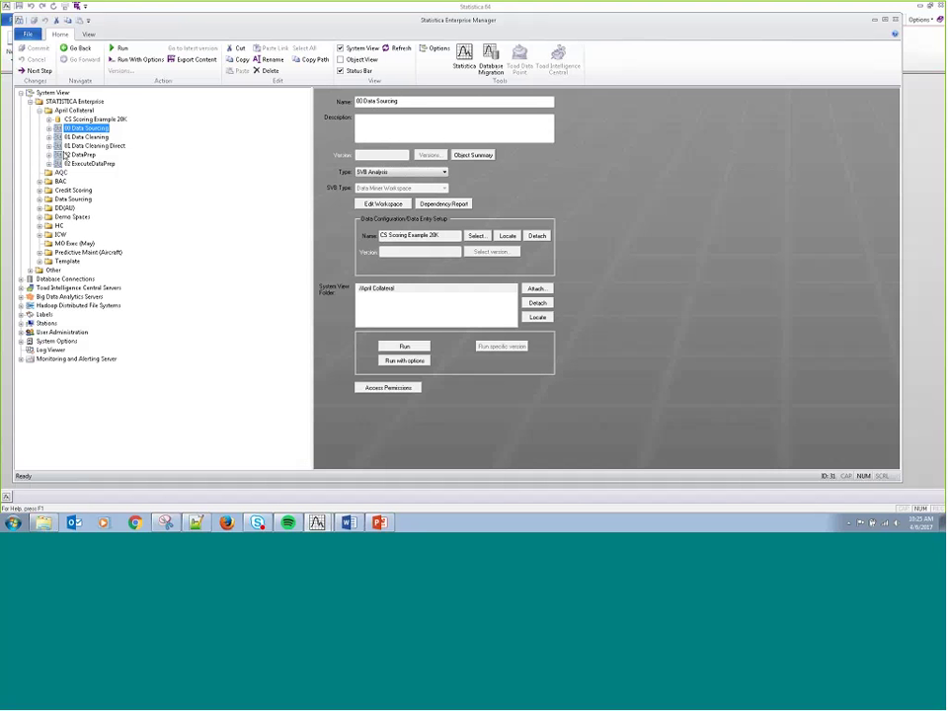
pyautogui.click(69, 136)
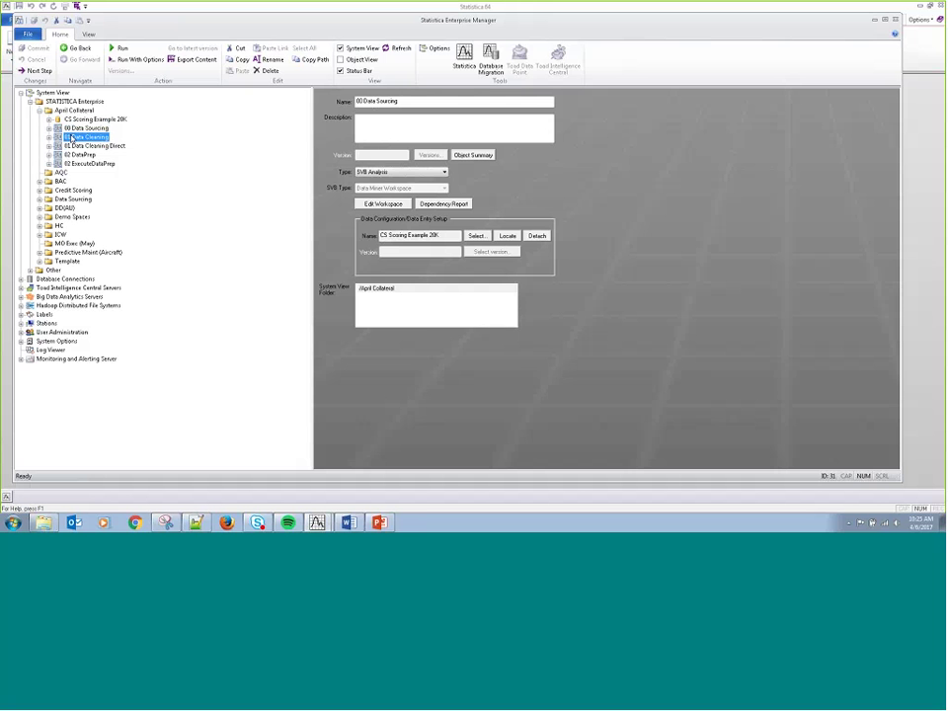
pyautogui.click(383, 203)
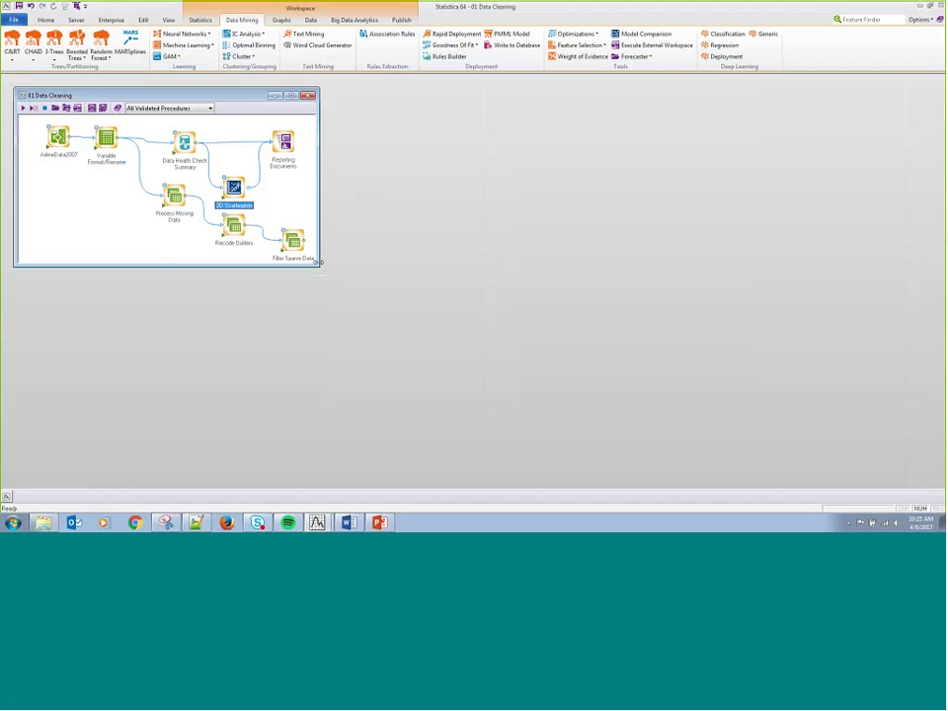
# Step: Enlarge the 01 Data Cleaning workspace window and run all of its nodes
pyautogui.moveTo(318, 262); pyautogui.dragTo(455, 337)
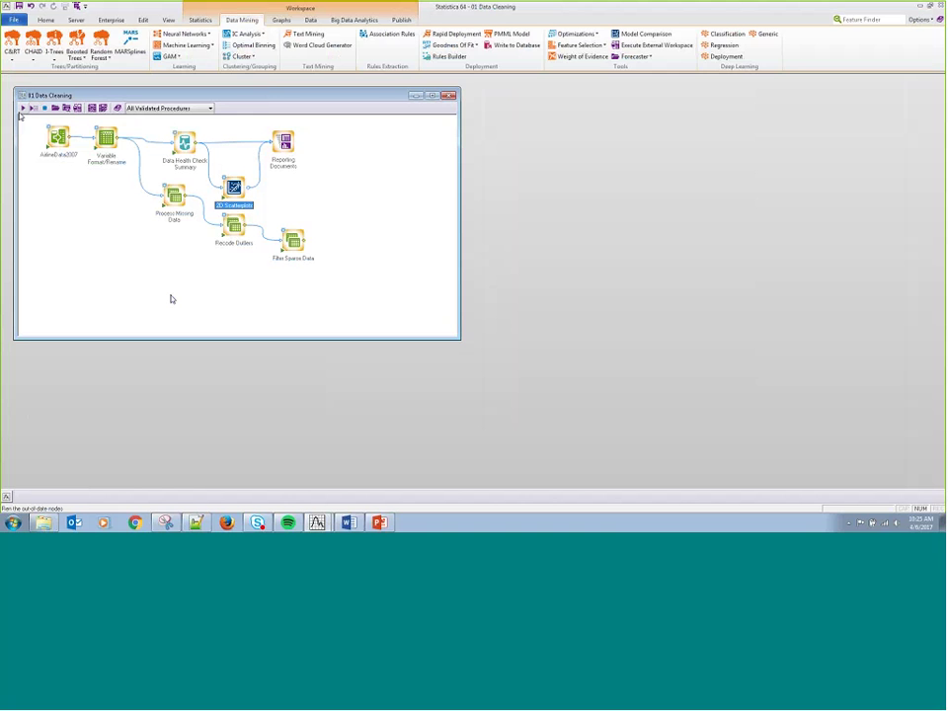
pyautogui.moveTo(460, 176); pyautogui.dragTo(503, 176)
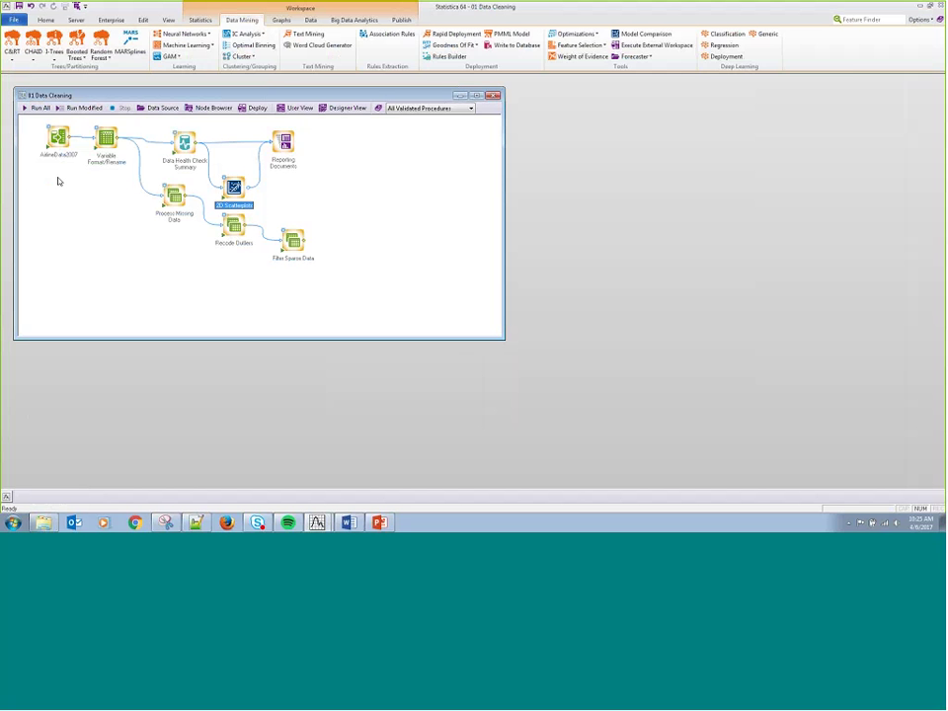
pyautogui.click(40, 108)
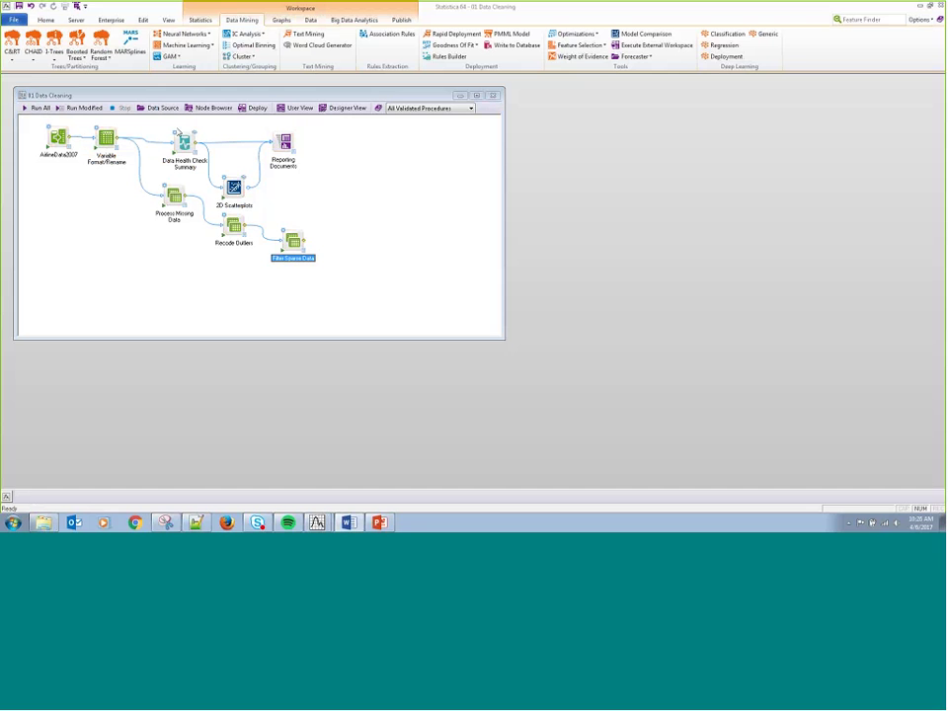
# Step: Review the Data Health Check Summary node's Sparse Data, Outliers and Invariant Variables settings, and open the help topic for Outliers
pyautogui.doubleClick(181, 139)
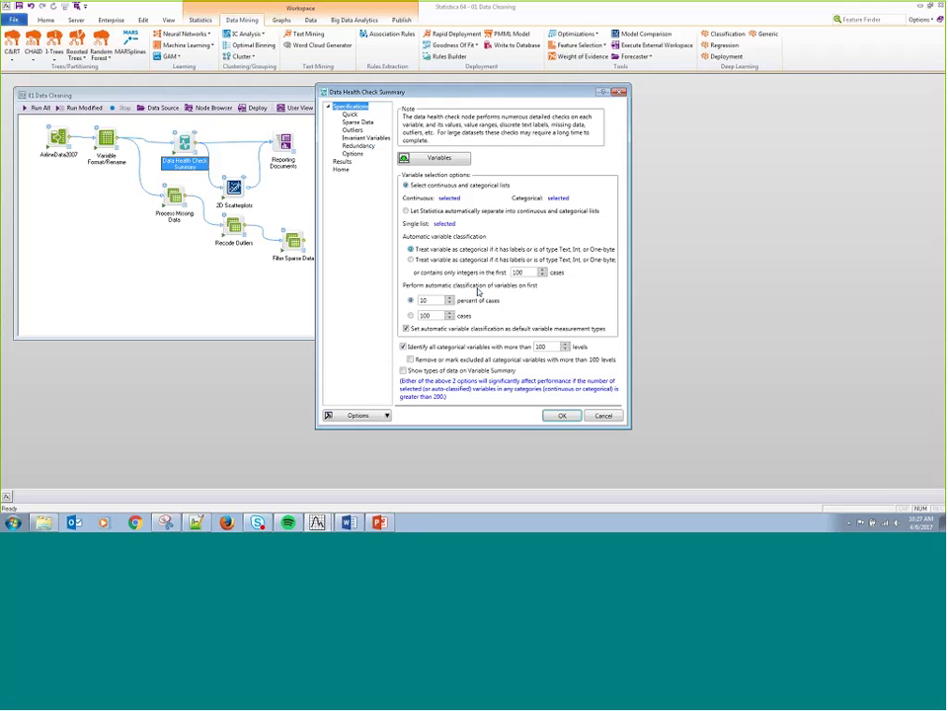
pyautogui.click(357, 122)
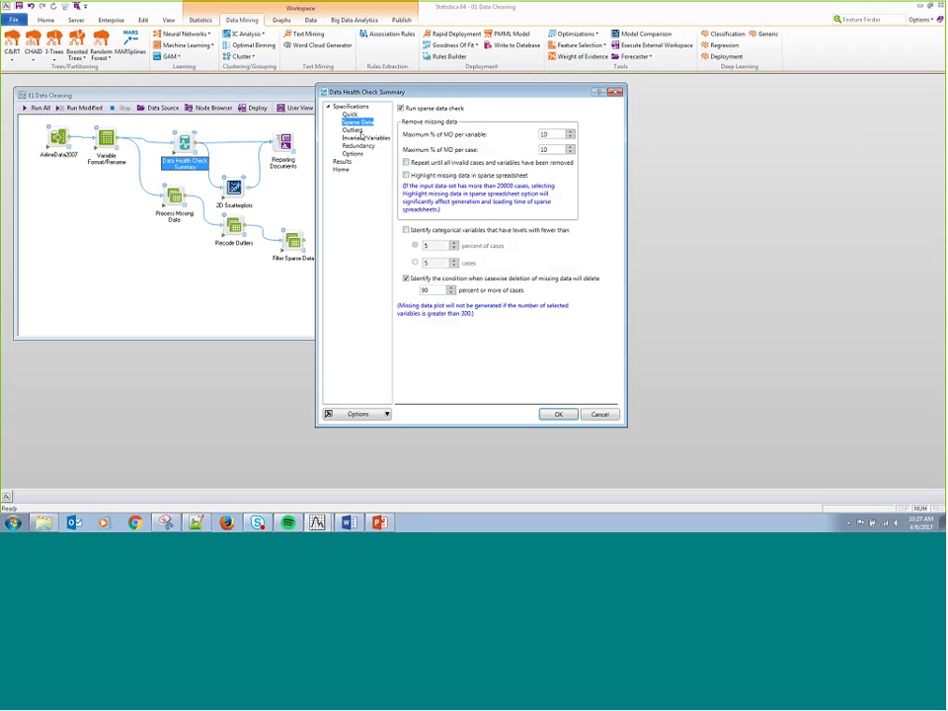
pyautogui.click(353, 129)
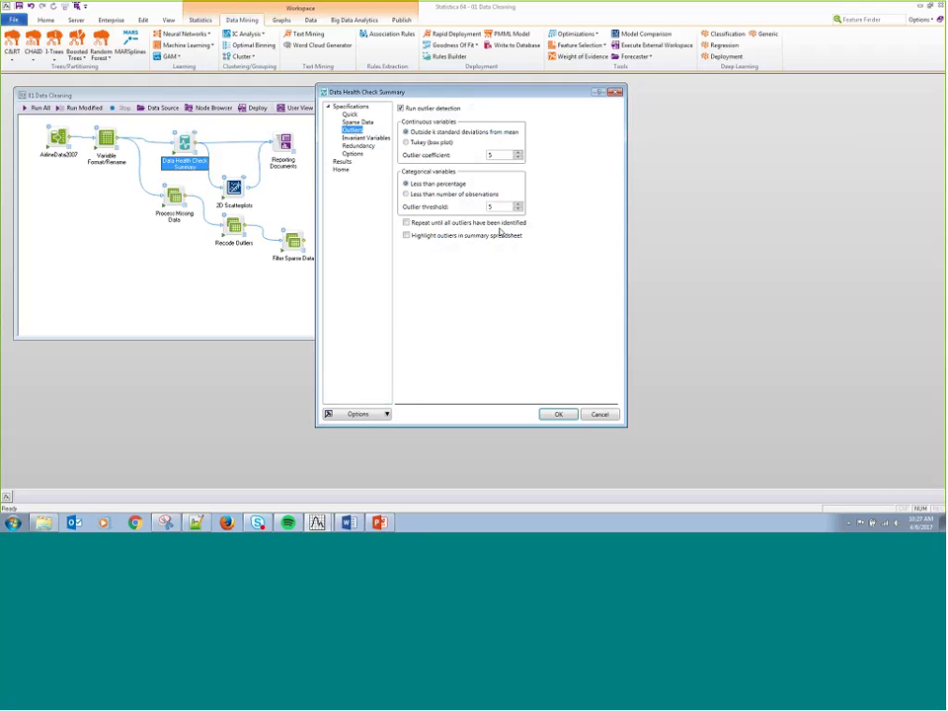
pyautogui.click(365, 138)
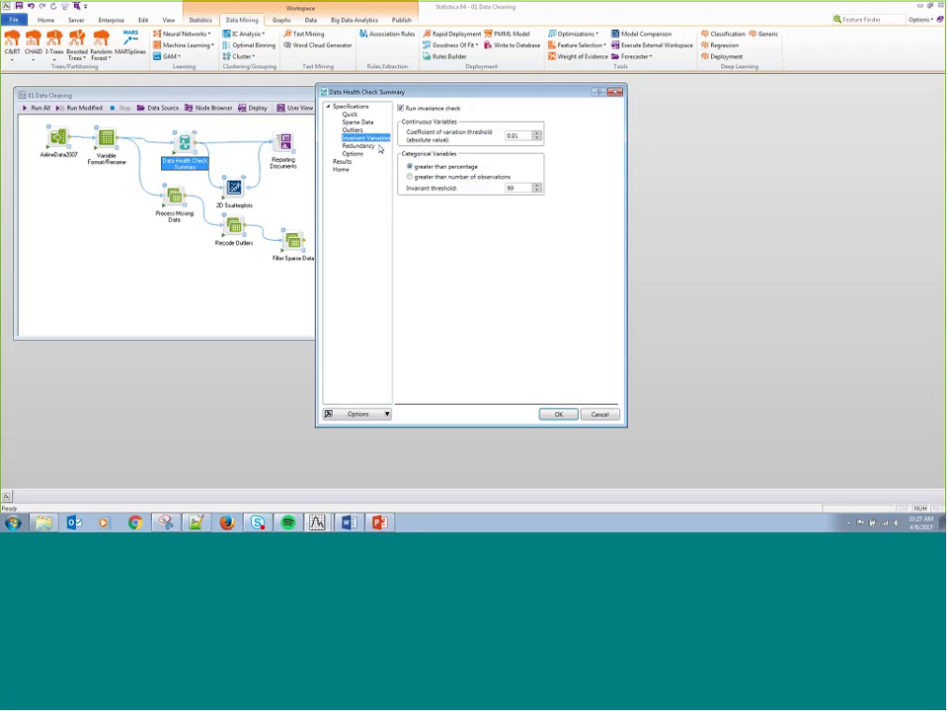
pyautogui.click(353, 130)
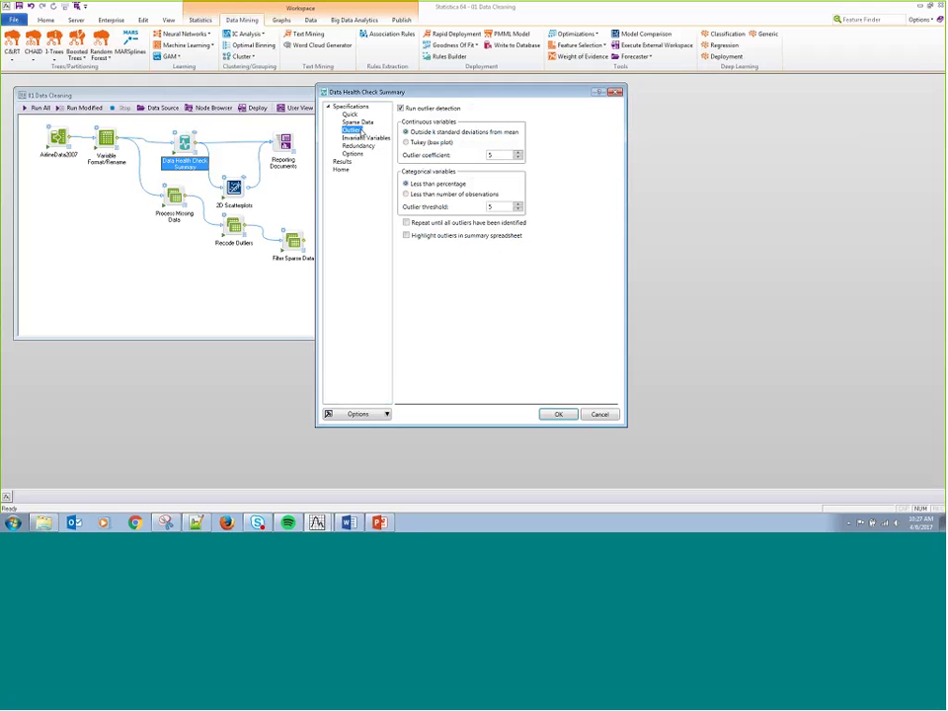
pyautogui.click(407, 108)
pyautogui.click(597, 93)
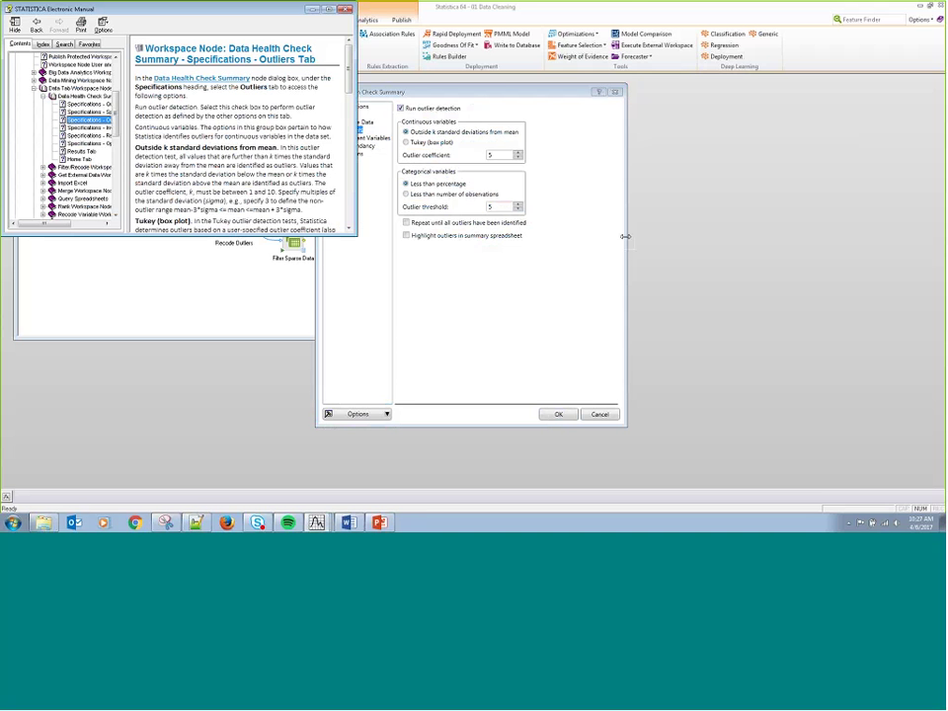
# Step: Reposition and enlarge the manual window, widen its contents pane, and read the Outliers help topic
pyautogui.moveTo(355, 234); pyautogui.dragTo(625, 236)
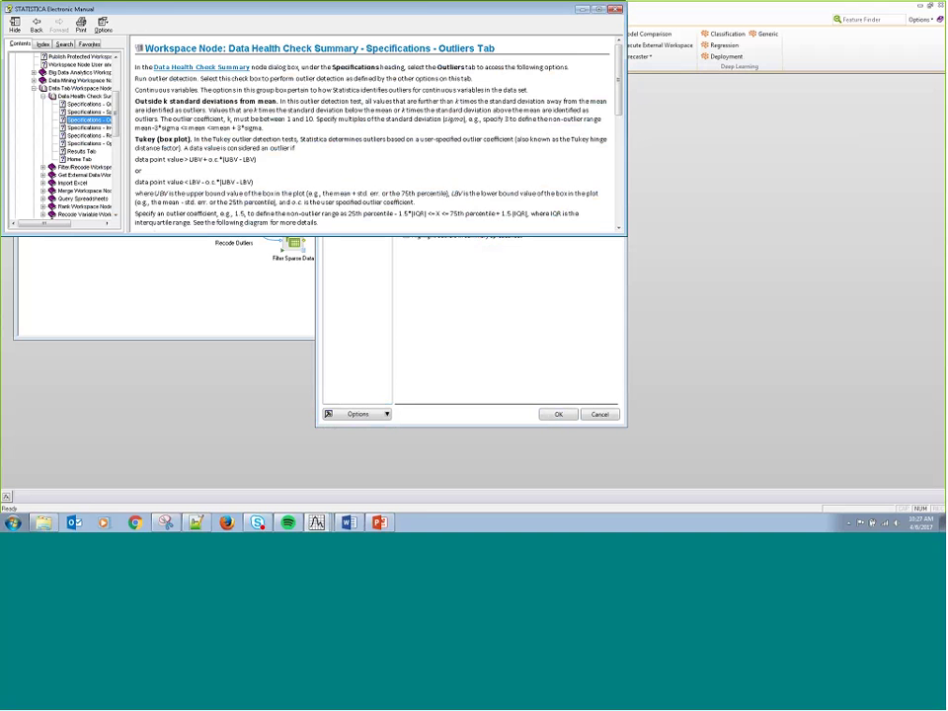
pyautogui.moveTo(334, 9); pyautogui.dragTo(438, 116)
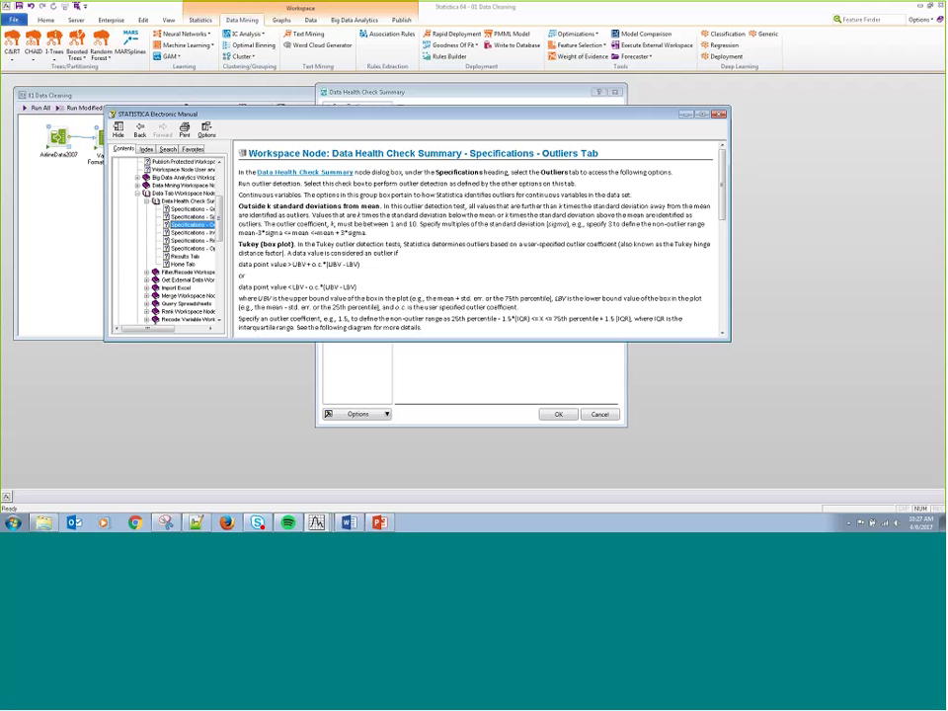
pyautogui.moveTo(233, 249); pyautogui.dragTo(326, 249)
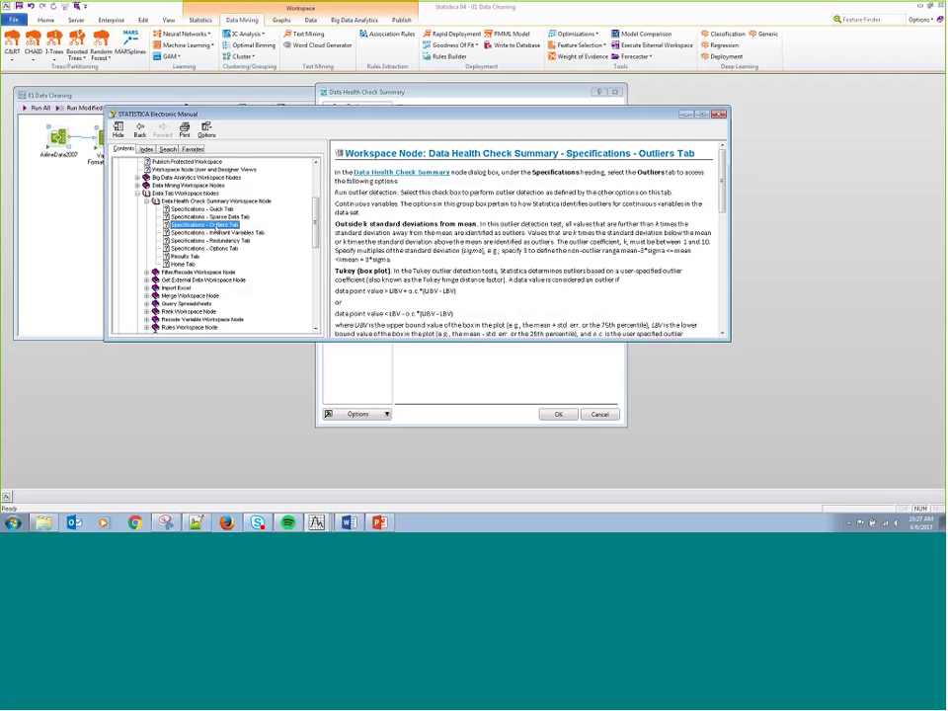
pyautogui.moveTo(603, 339); pyautogui.dragTo(596, 440)
pyautogui.scroll(-1, 523, 356)
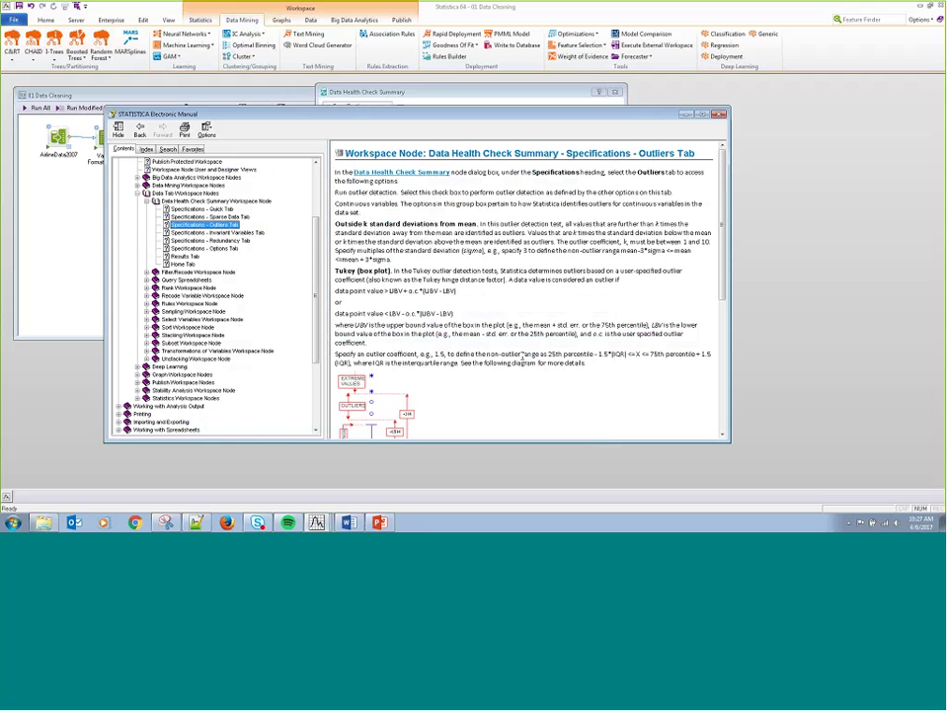
pyautogui.moveTo(723, 263)
pyautogui.mouseDown()
pyautogui.moveTo(715, 358)
pyautogui.moveTo(714, 251)
pyautogui.mouseUp()
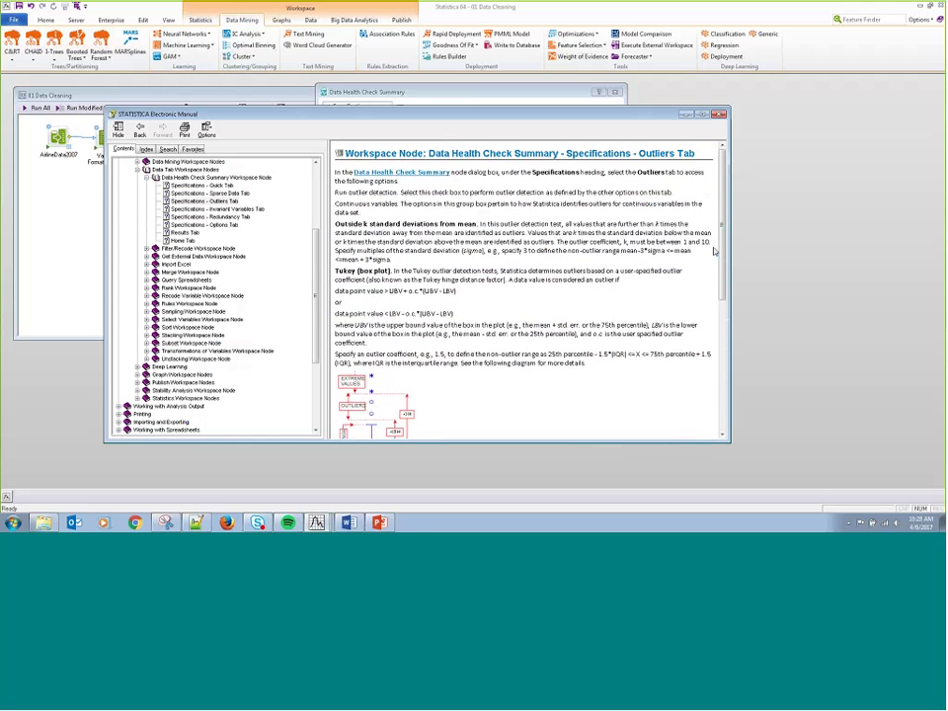
# Step: Read the Sparse Data help topic of the Data Health Check Summary node, and close the manual and the node's settings
pyautogui.click(223, 194)
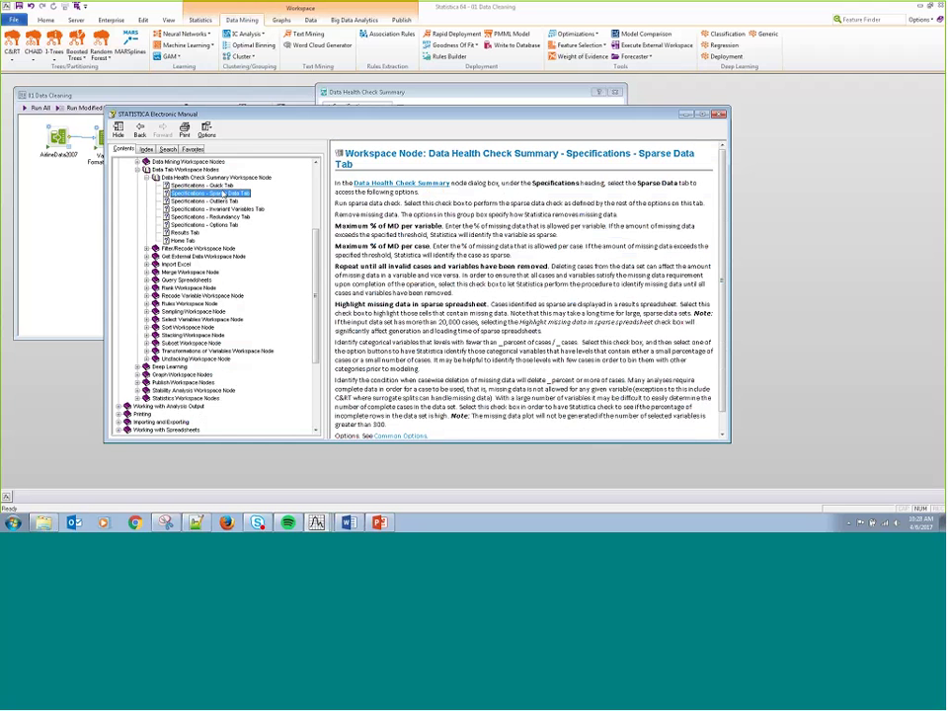
pyautogui.click(622, 242)
pyautogui.scroll(-1, 622, 241)
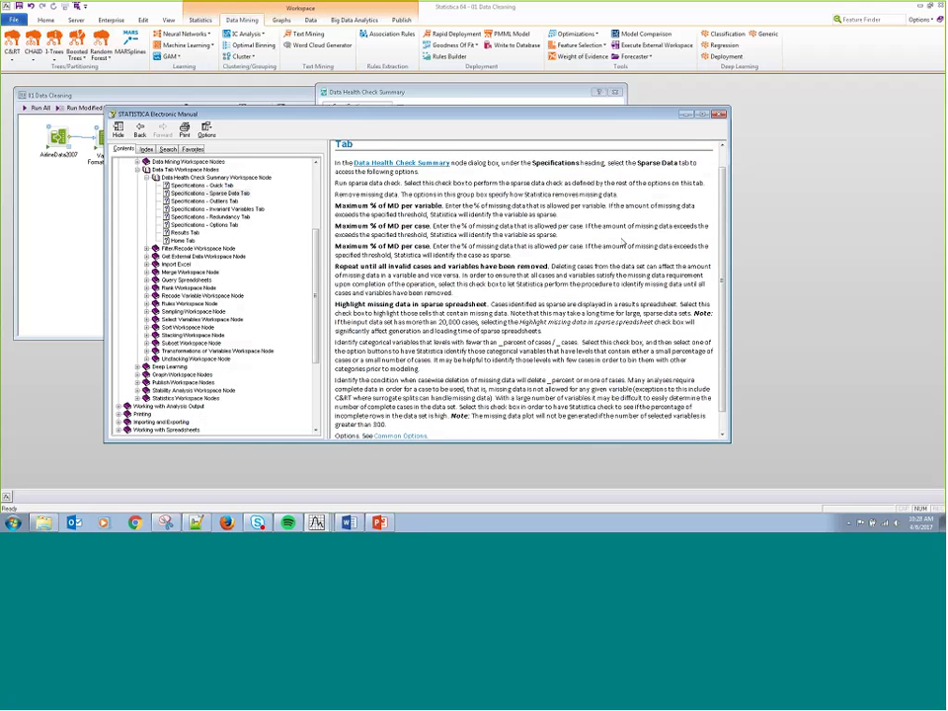
pyautogui.scroll(1, 622, 241)
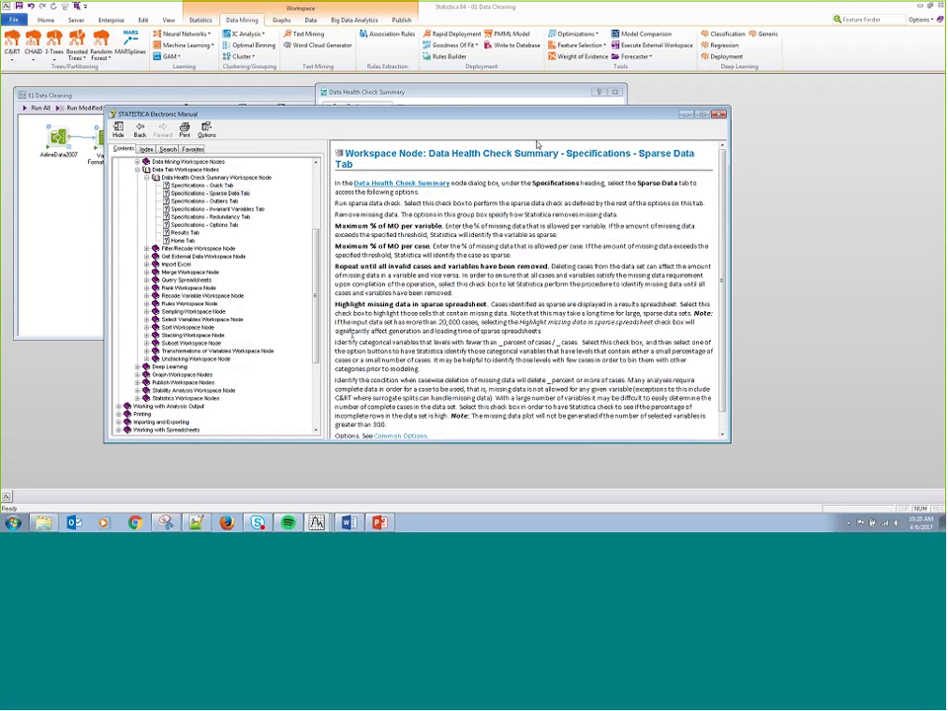
pyautogui.click(719, 115)
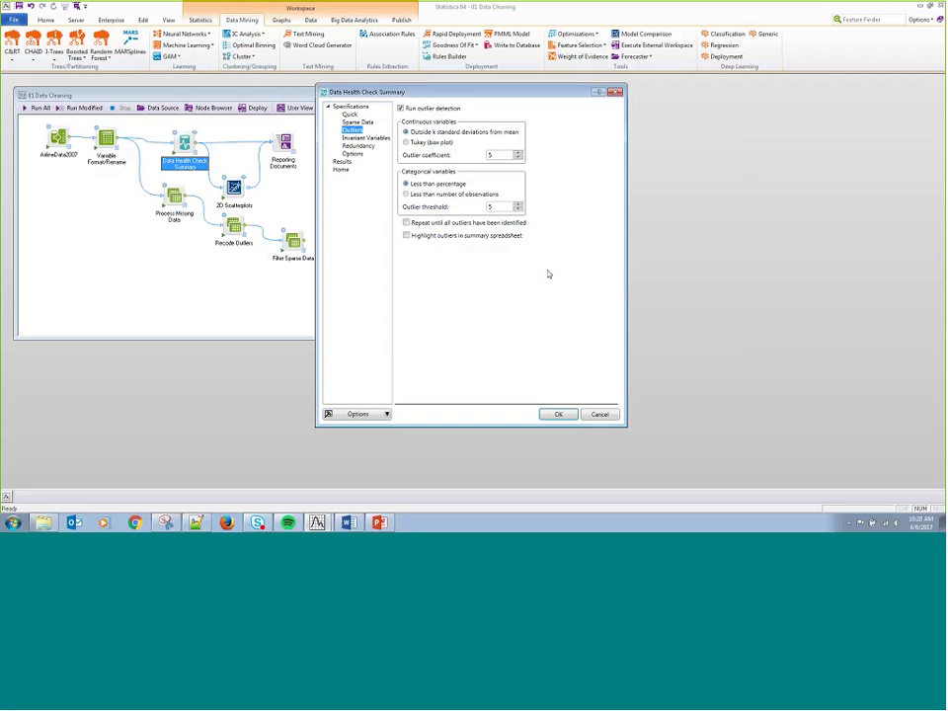
pyautogui.click(571, 416)
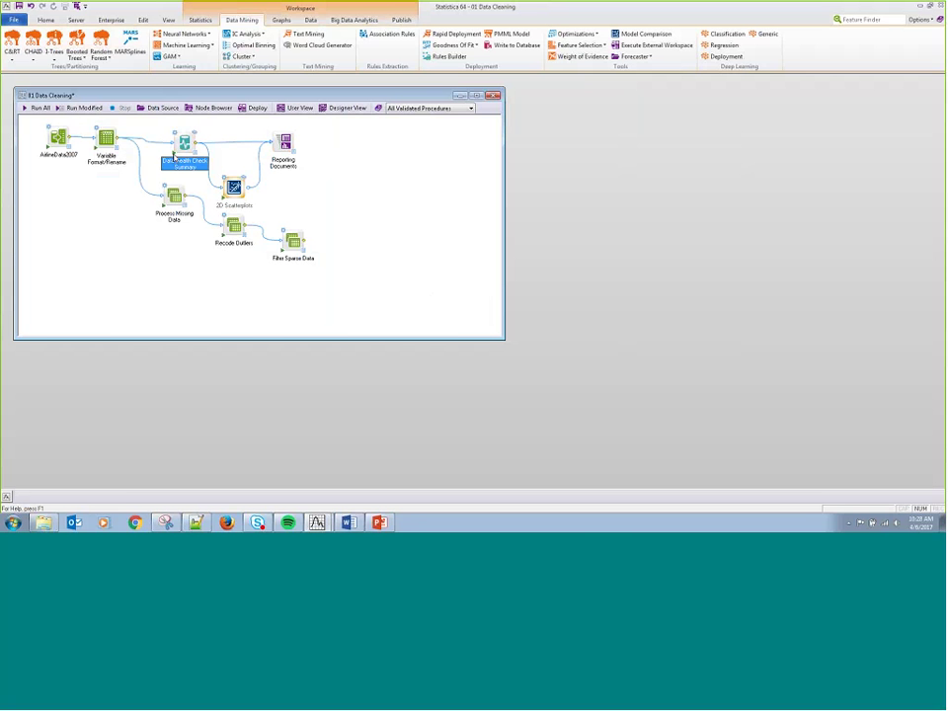
# Step: Open the Data Health Check Summary node's results workbook, widen its tree, and view the Sparse Data Check, Outlier Detection and Invariance Check folders
pyautogui.doubleClick(198, 134)
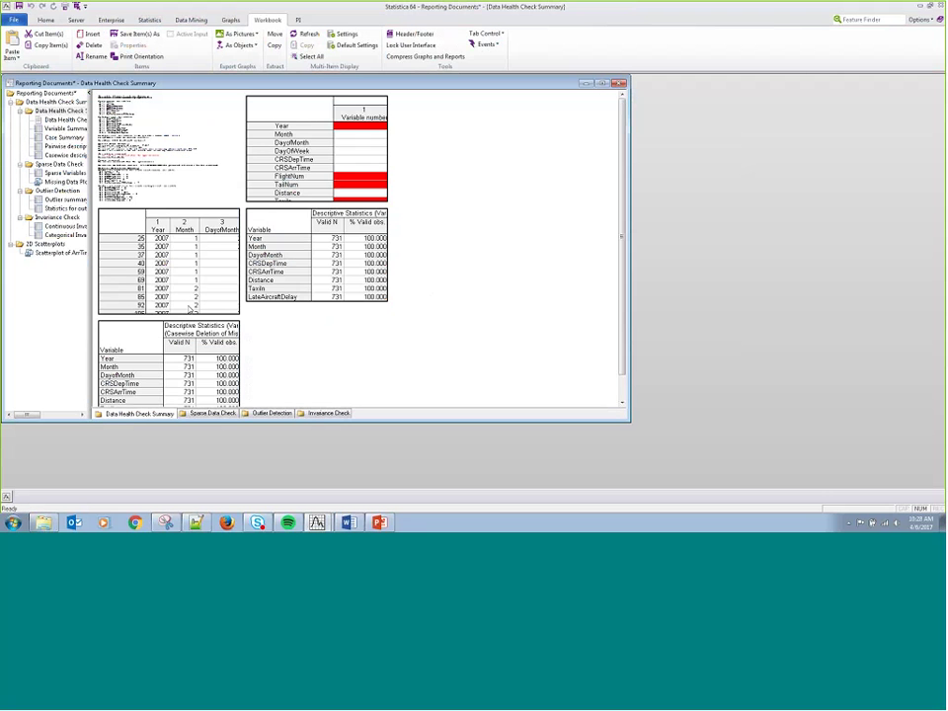
pyautogui.moveTo(92, 253); pyautogui.dragTo(259, 253)
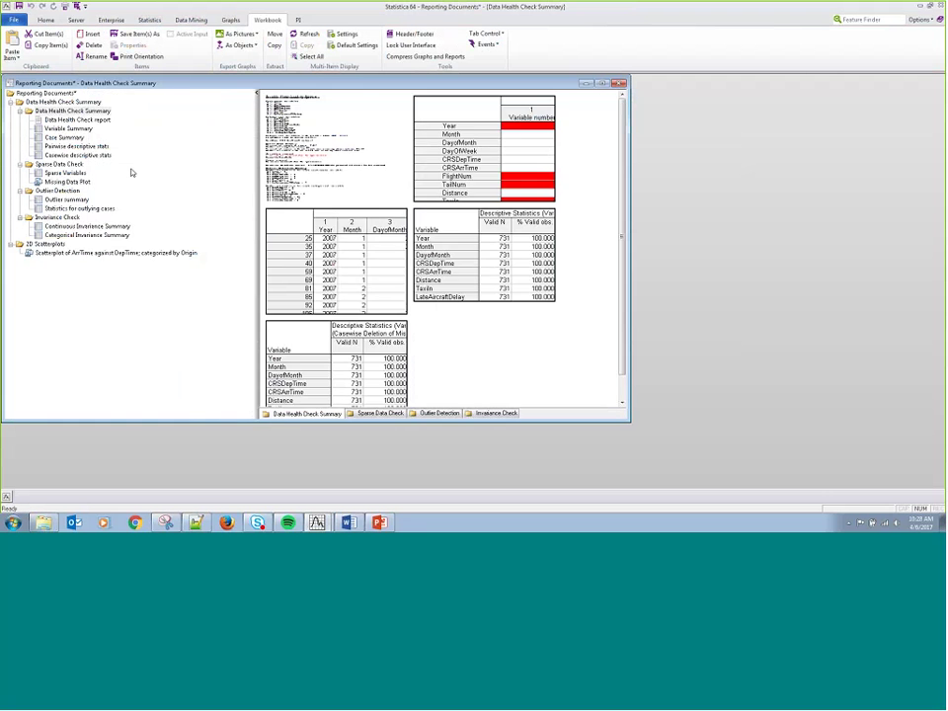
pyautogui.click(47, 111)
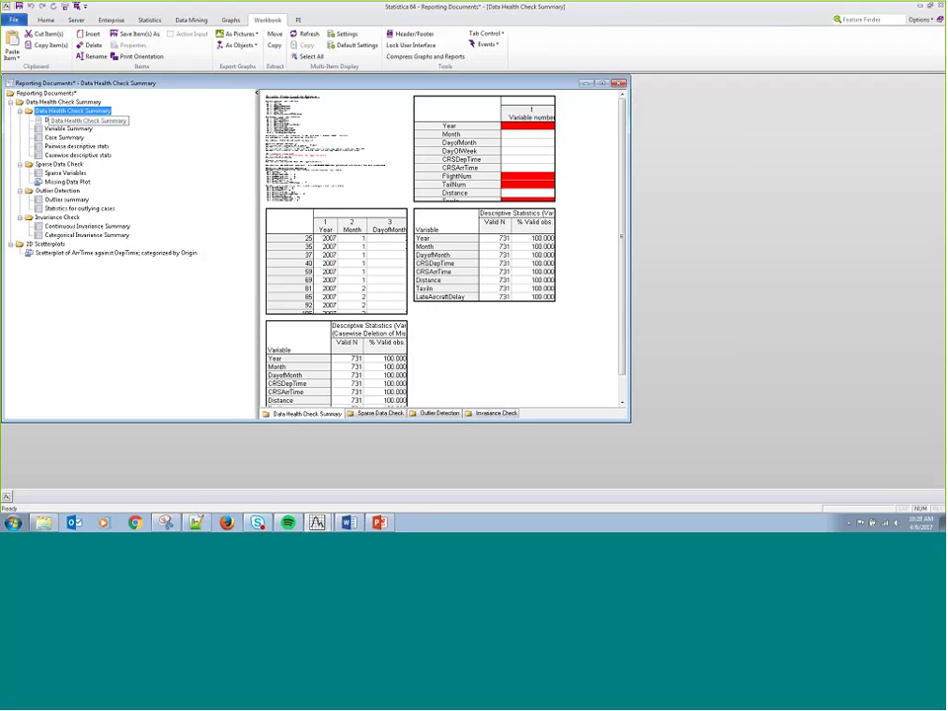
pyautogui.click(57, 164)
pyautogui.click(57, 191)
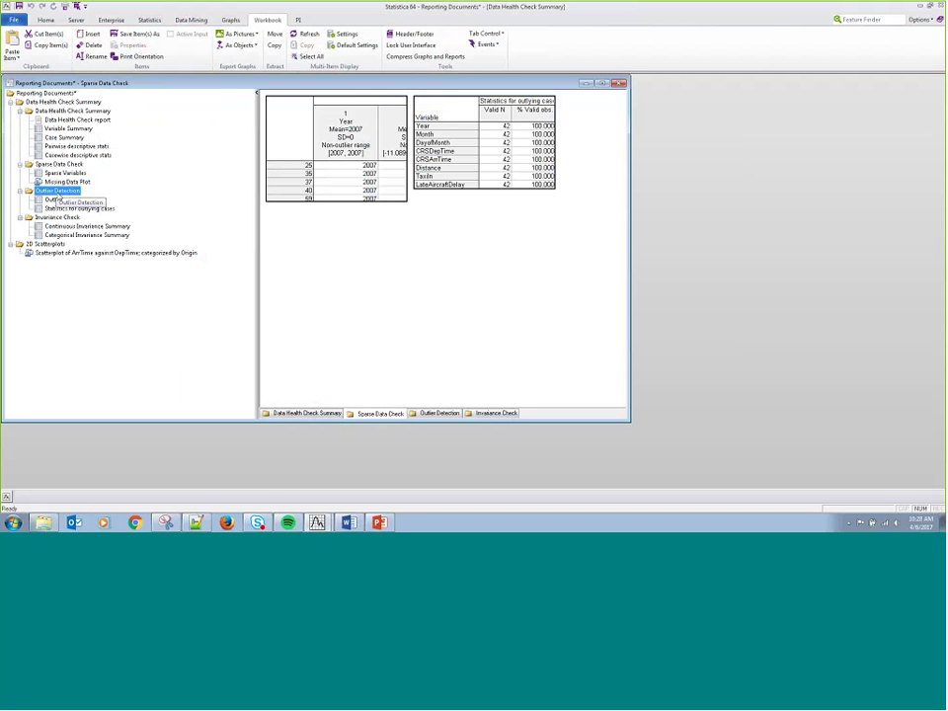
pyautogui.click(57, 217)
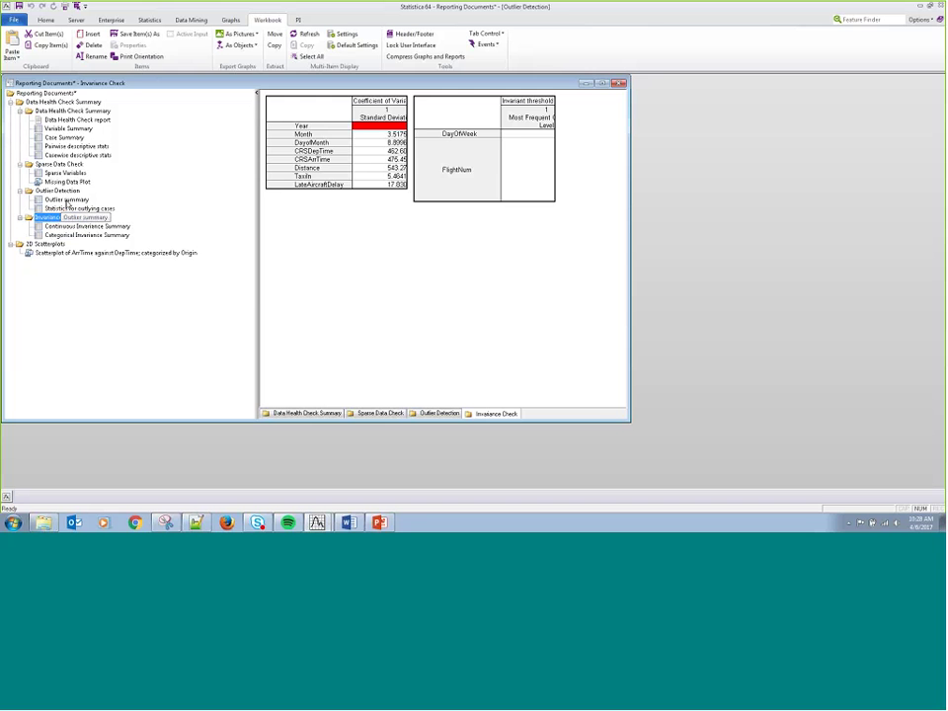
# Step: Open the Data Health Check report in an enlarged window and read its classification, sparse data, outlier and invariant variable summaries
pyautogui.click(58, 121)
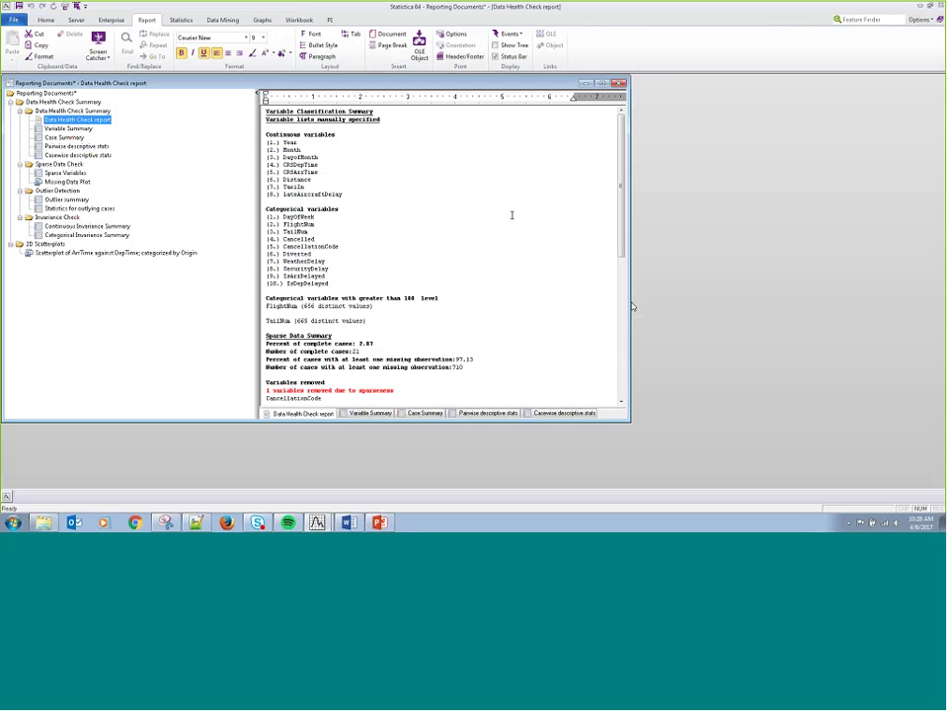
pyautogui.moveTo(634, 307); pyautogui.dragTo(761, 480)
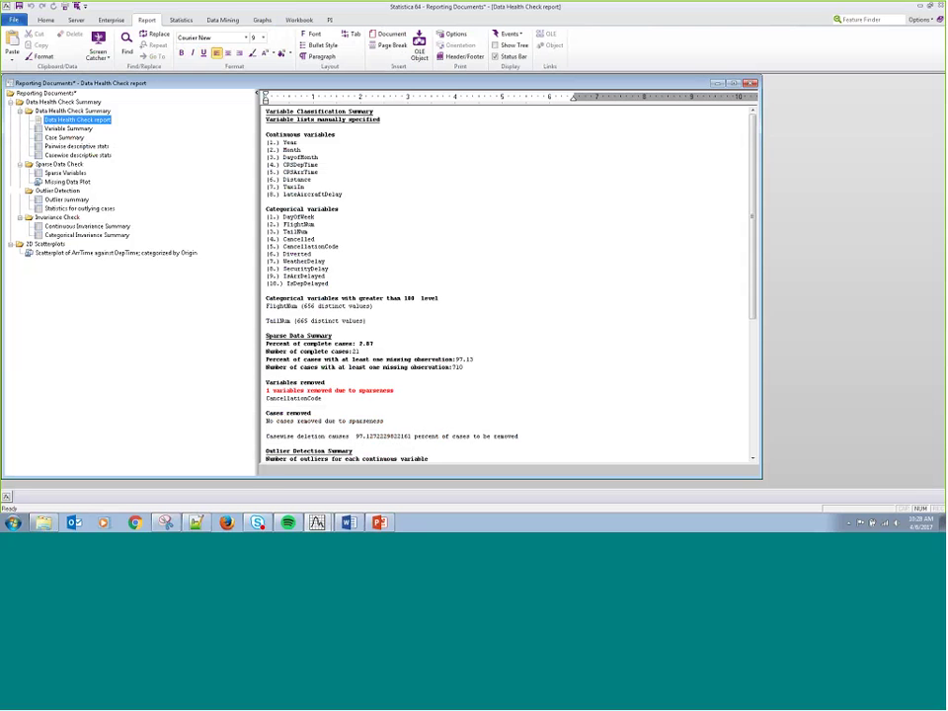
pyautogui.click(253, 151)
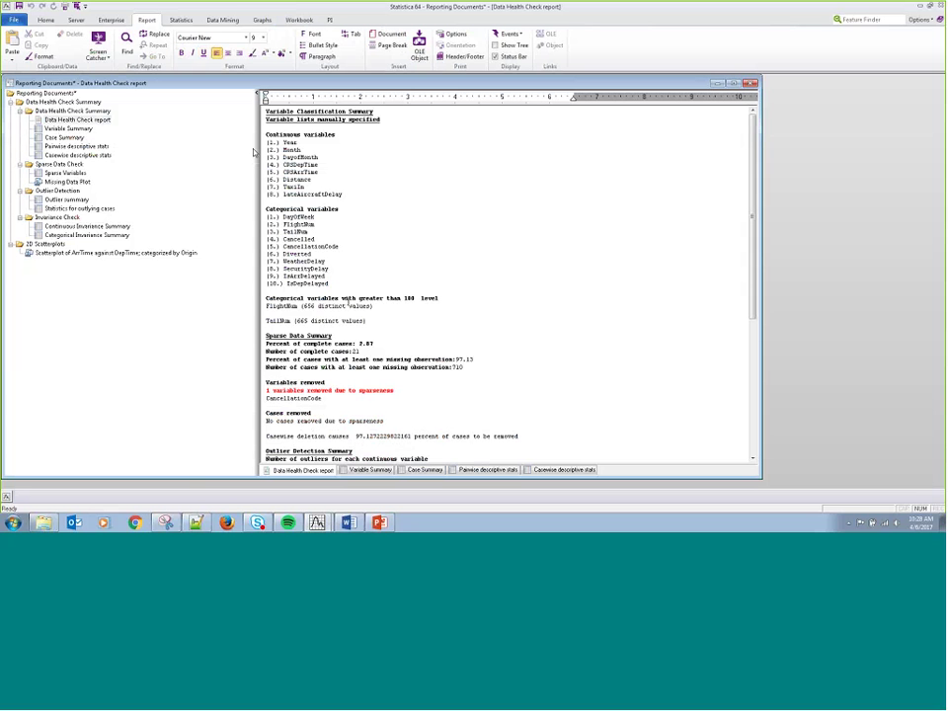
pyautogui.press('Up')
pyautogui.press('Up')
pyautogui.press('Up')
pyautogui.press('Up')
pyautogui.press('Up')
pyautogui.press('Up')
pyautogui.scroll(-3, 488, 313)
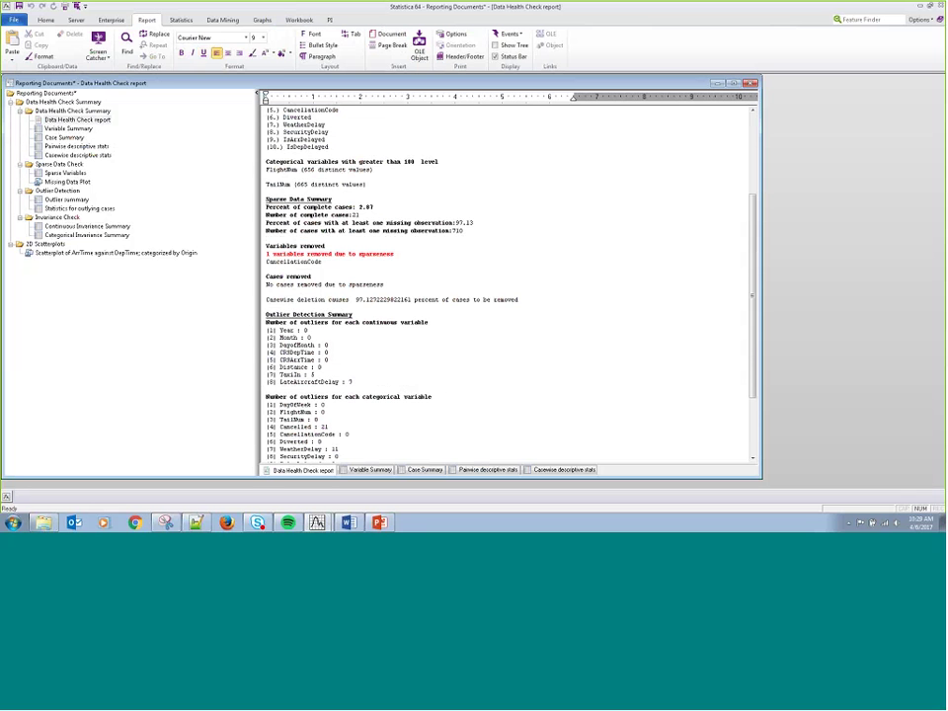
pyautogui.scroll(-4, 406, 256)
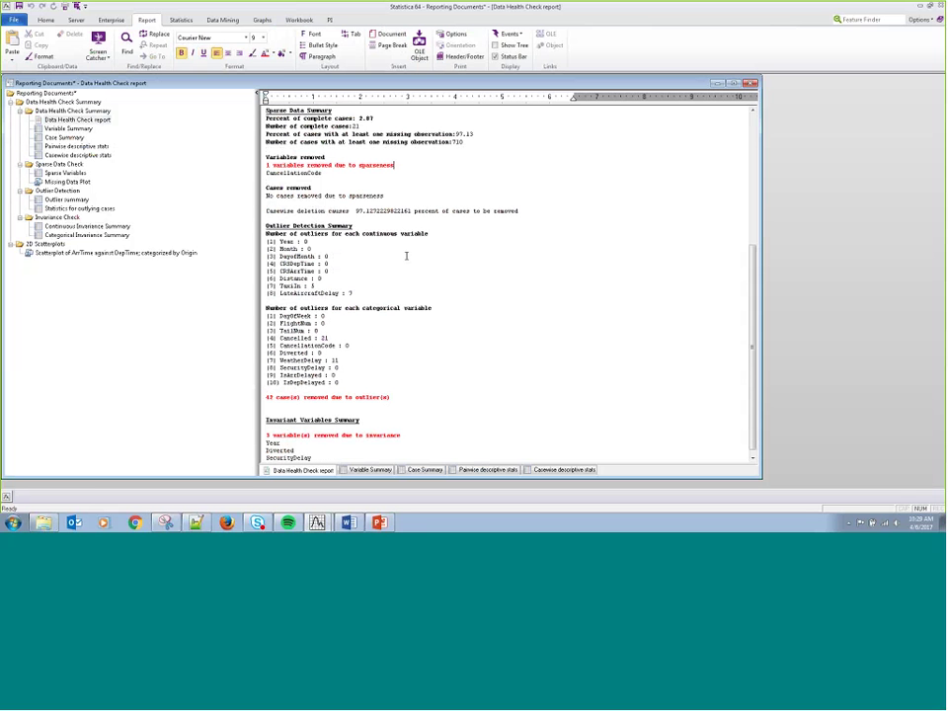
pyautogui.scroll(-1, 378, 247)
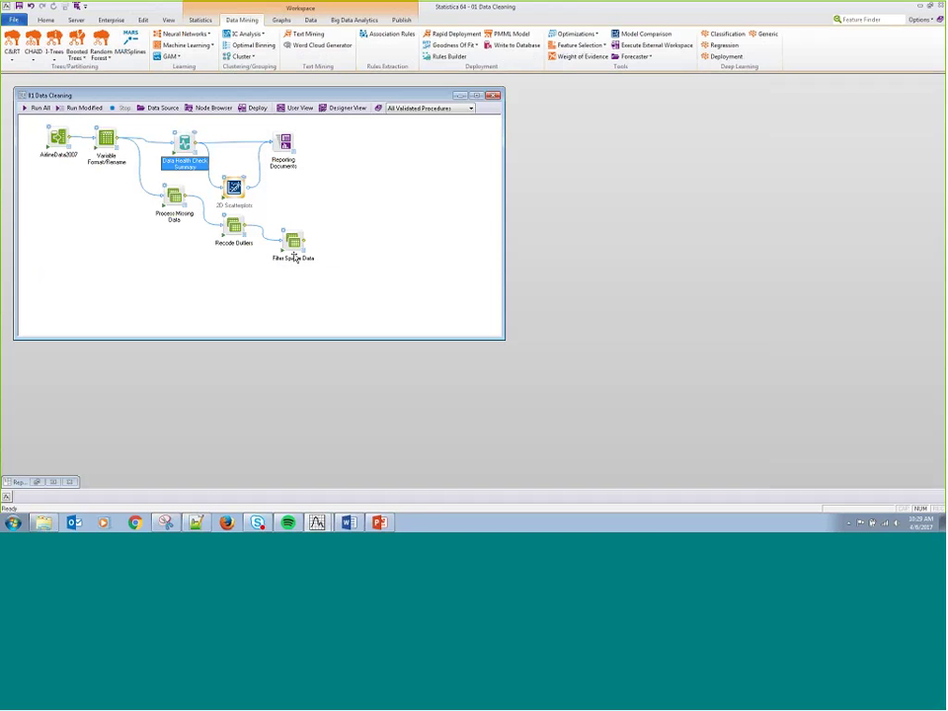
# Step: Review the data cleaning and report options in the Data Health Check Summary node's Results settings
pyautogui.doubleClick(176, 134)
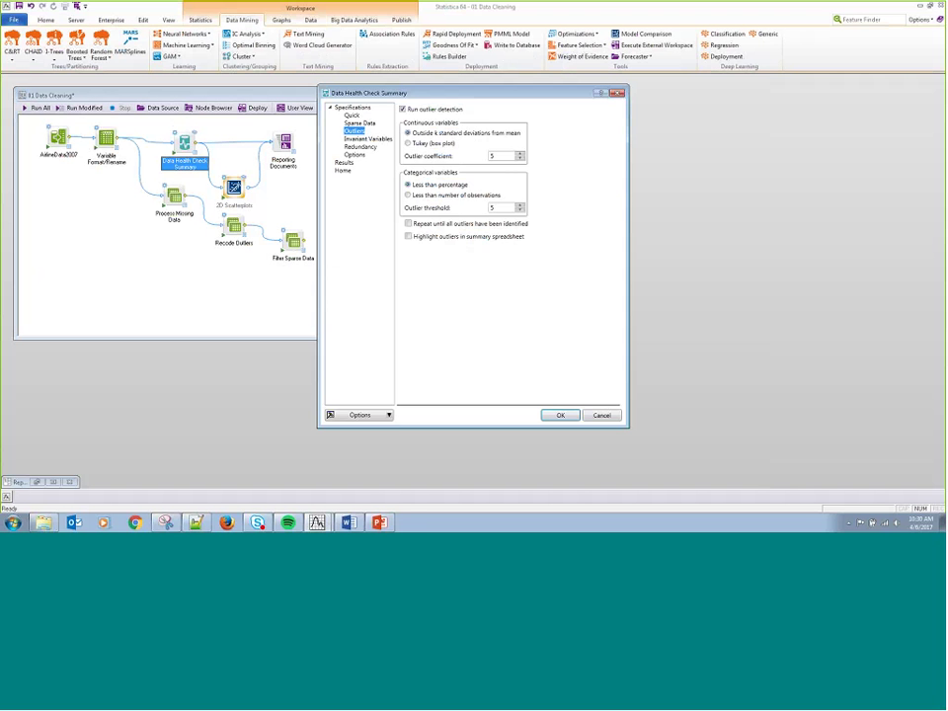
pyautogui.click(343, 162)
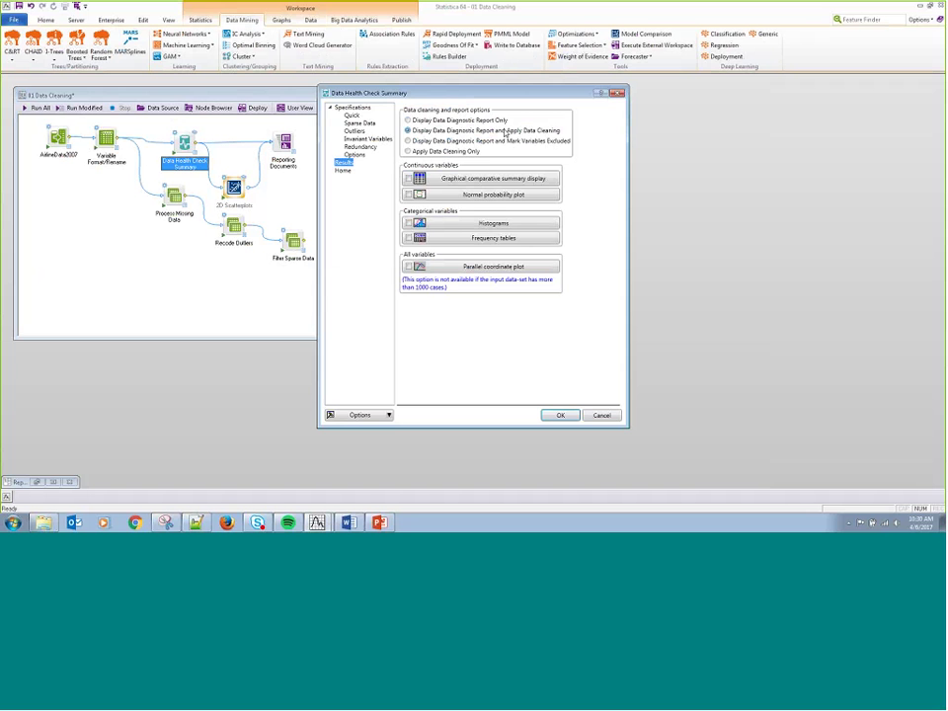
pyautogui.press('Return')
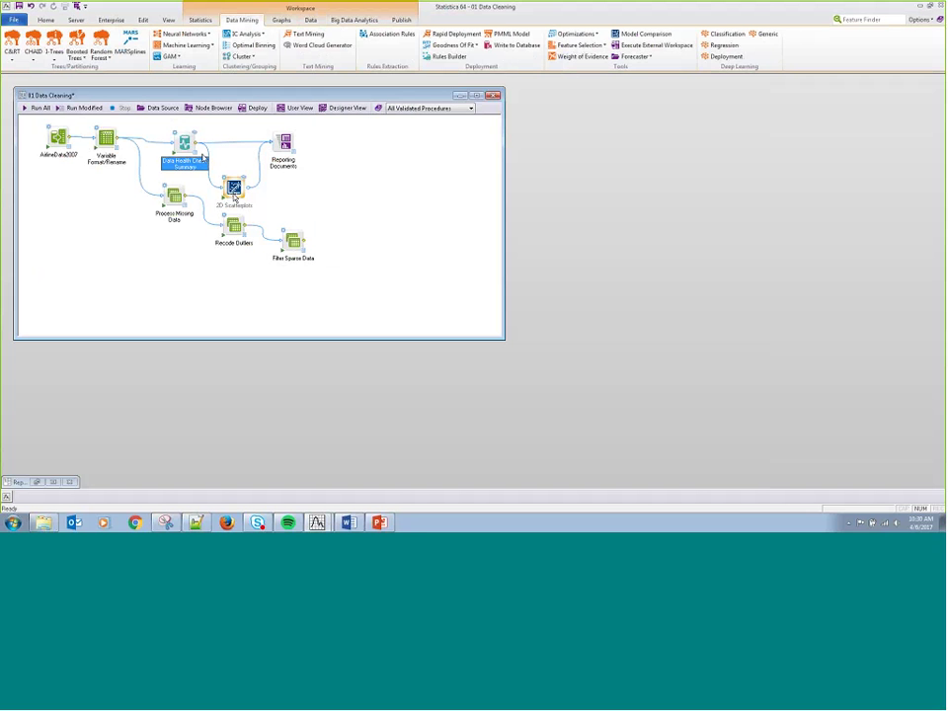
# Step: View the Data Health Check Summary node's output spreadsheet, uncovering the workspace nodes behind it, and close the spreadsheet
pyautogui.doubleClick(204, 156)
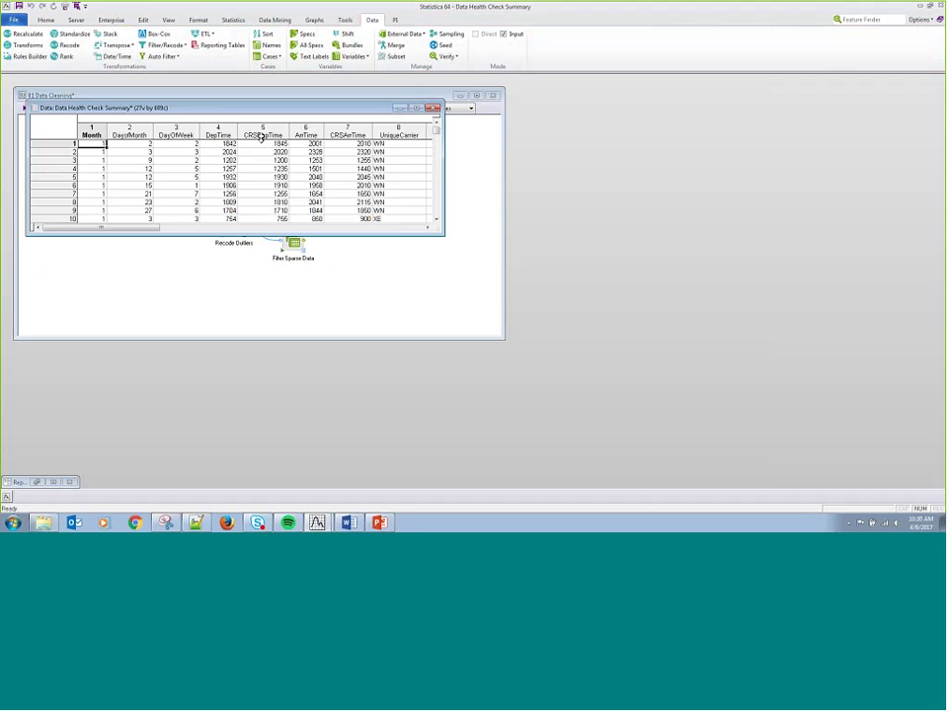
pyautogui.moveTo(223, 107); pyautogui.dragTo(348, 179)
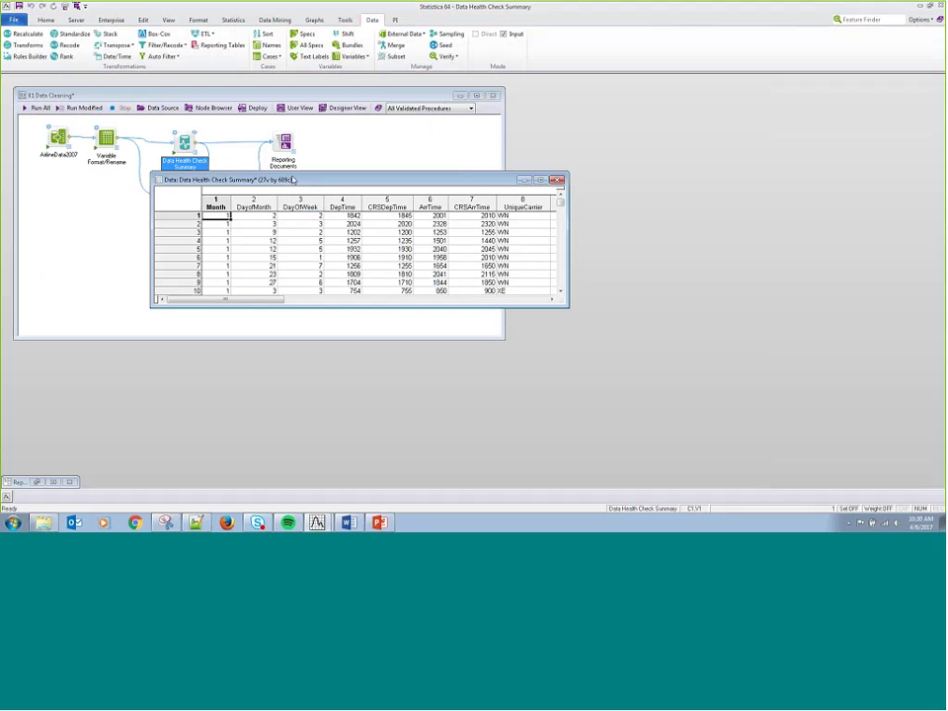
pyautogui.click(558, 179)
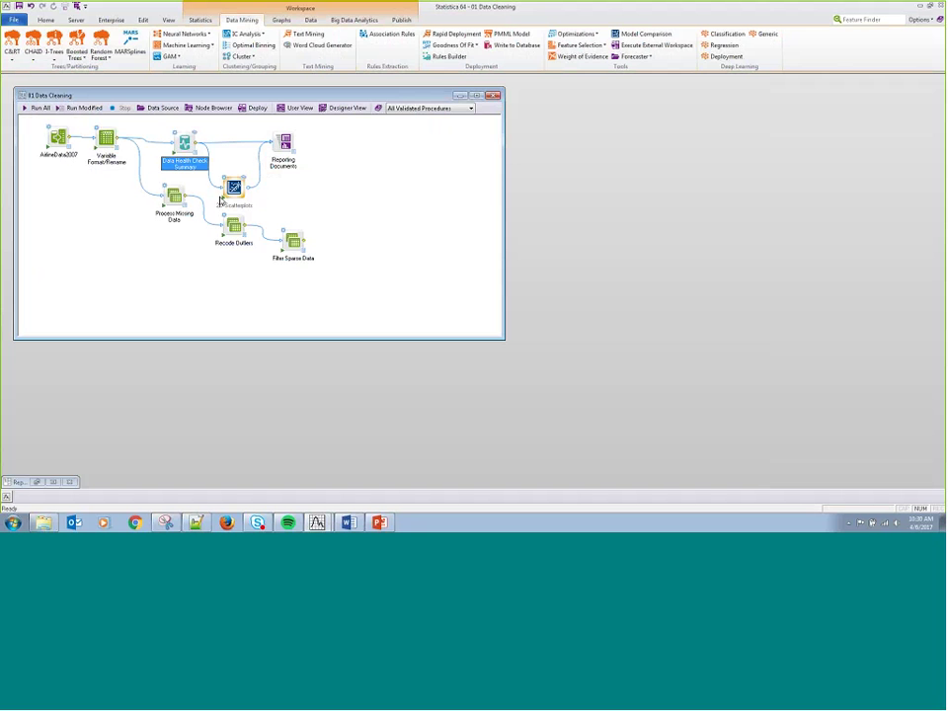
# Step: View the 2D Scatterplots node's graph of ArrTime against DepTime categorized by Origin, and minimize the results workbook
pyautogui.click(233, 190)
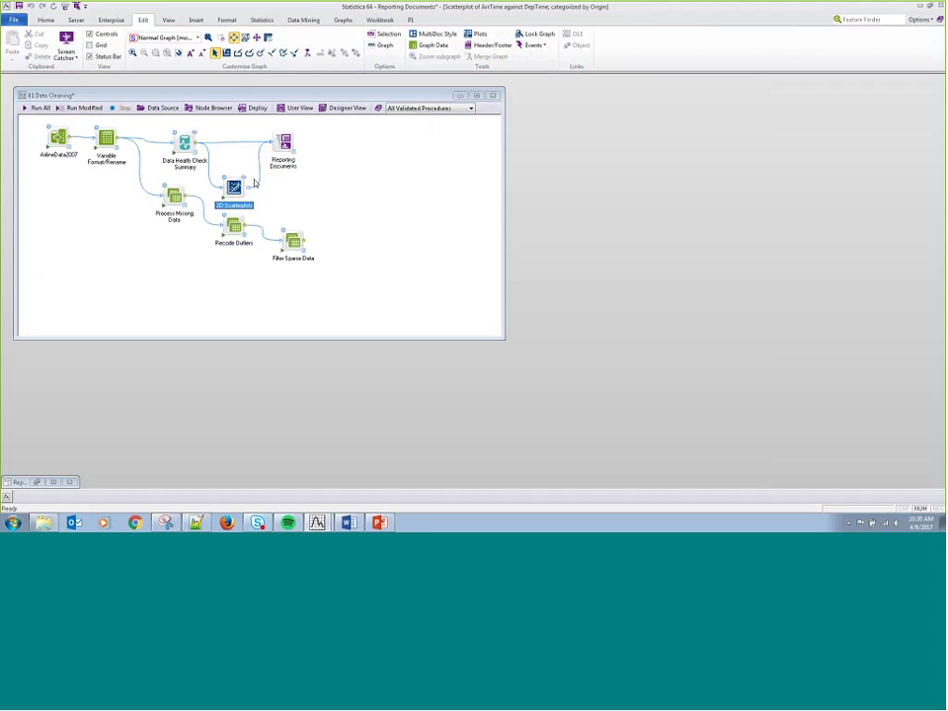
pyautogui.doubleClick(244, 180)
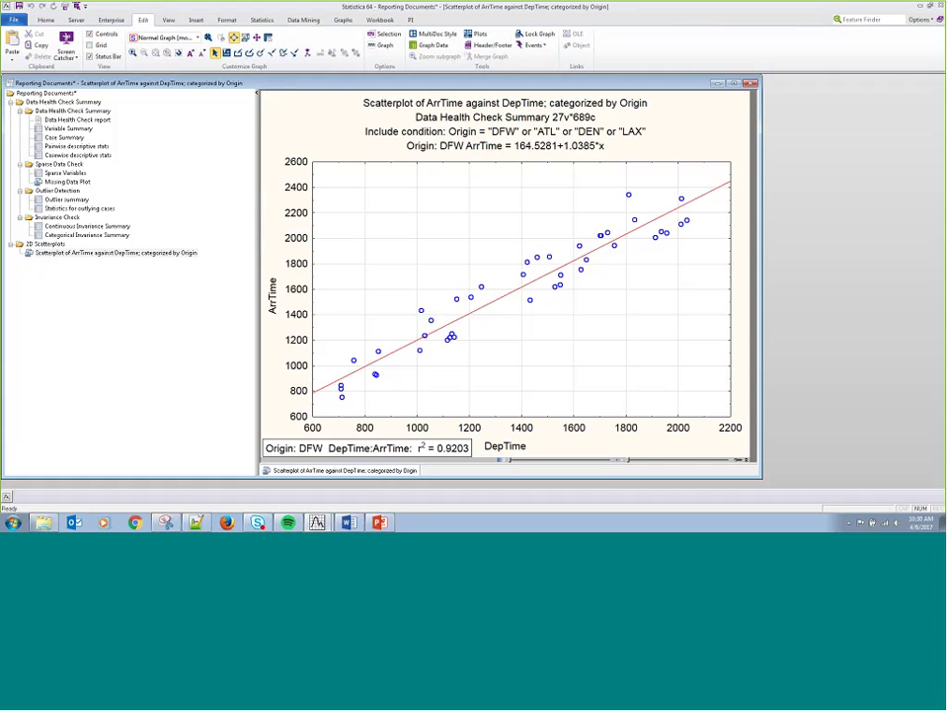
pyautogui.click(717, 83)
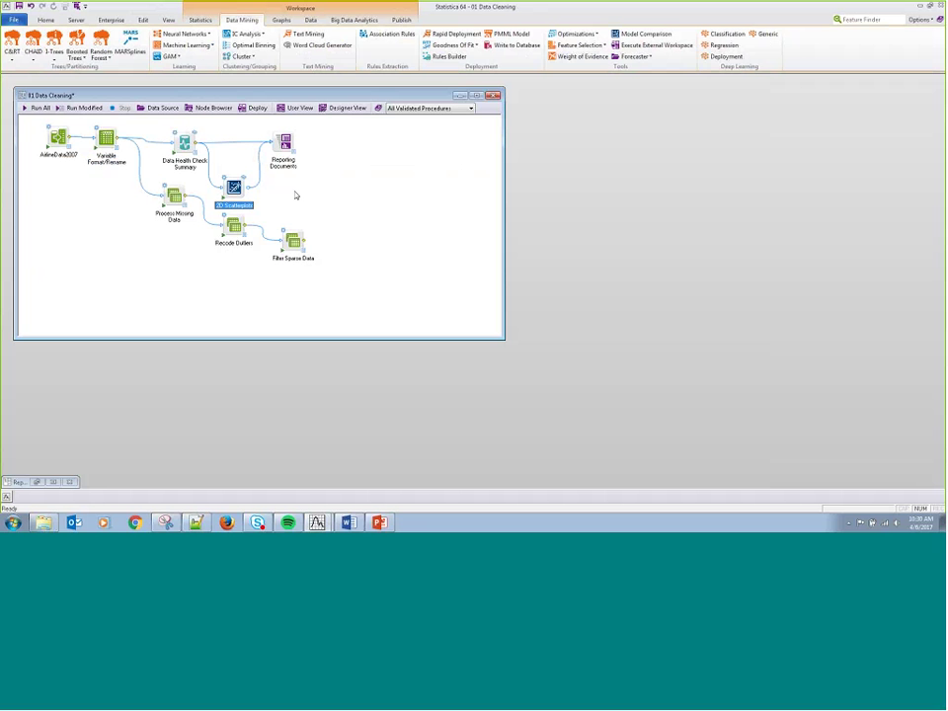
# Step: View the Process Missing Data node's output spreadsheet, close it, and clear the node selection
pyautogui.doubleClick(183, 213)
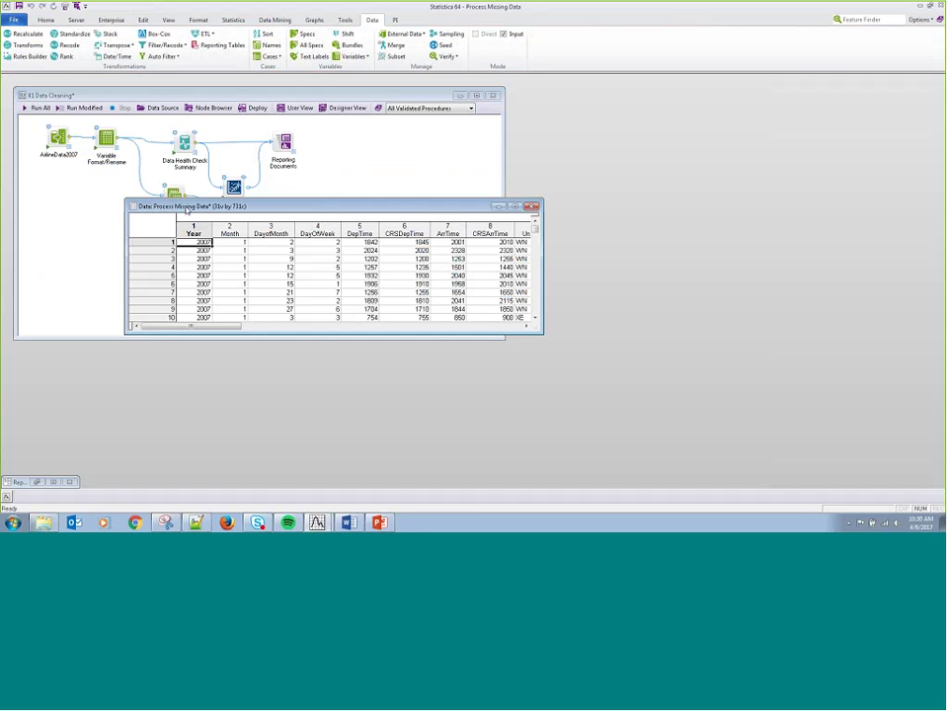
pyautogui.click(531, 207)
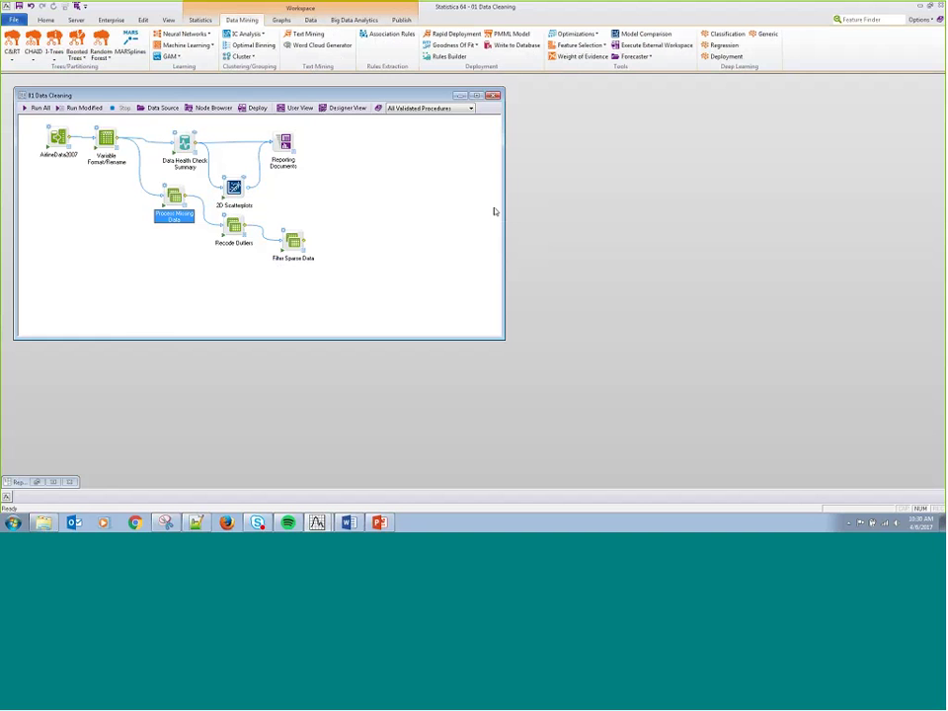
pyautogui.click(376, 216)
# Step: Examine the available Filter/Recode data cleaning nodes without adding one to the workspace
pyautogui.click(310, 20)
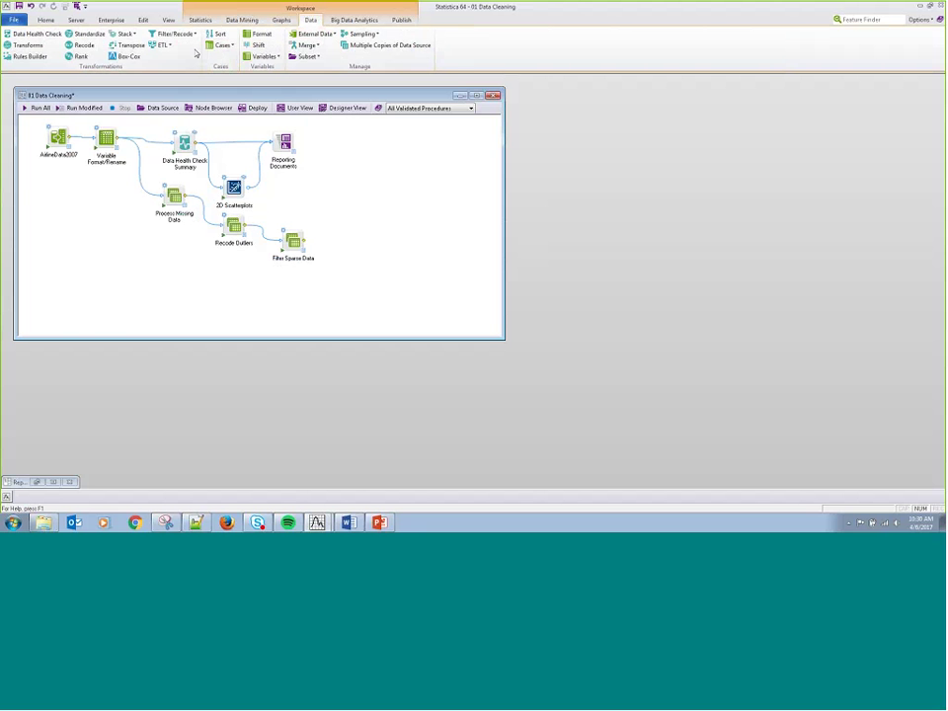
pyautogui.click(187, 37)
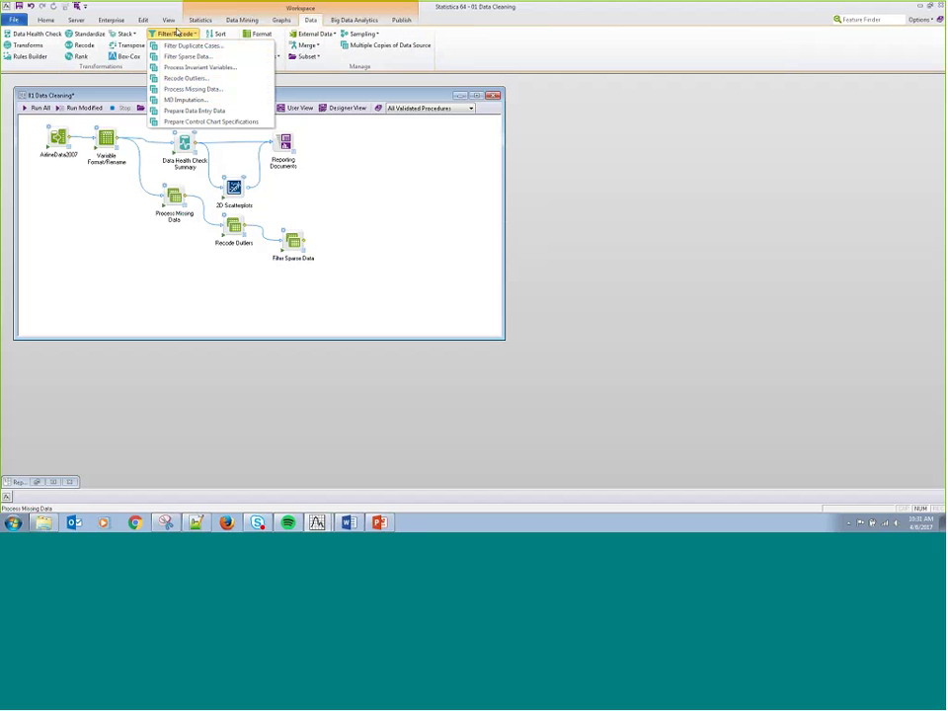
pyautogui.click(497, 42)
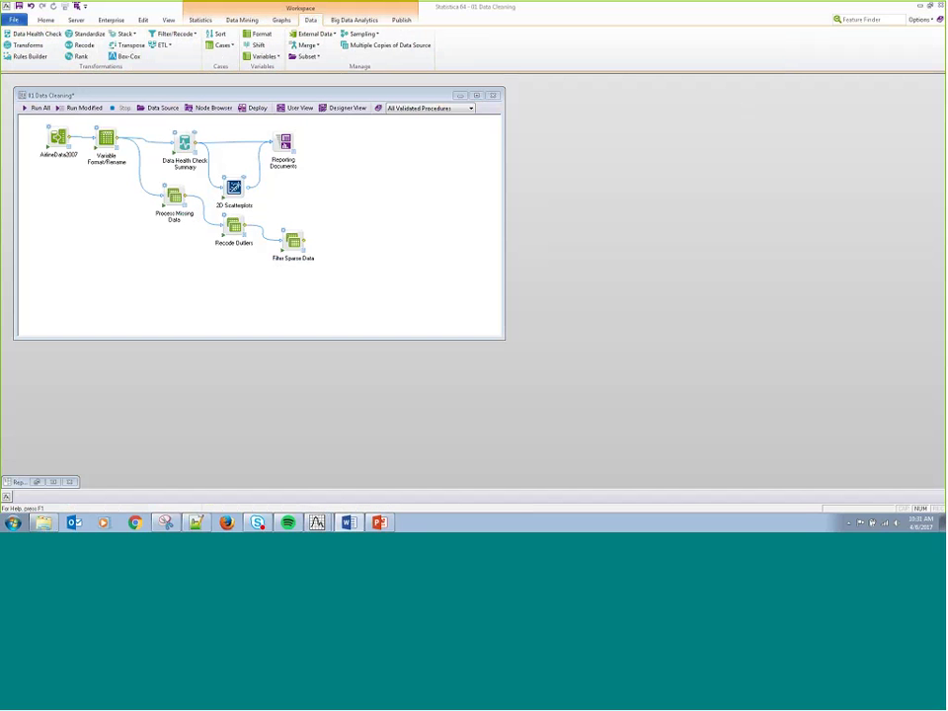
pyautogui.click(334, 114)
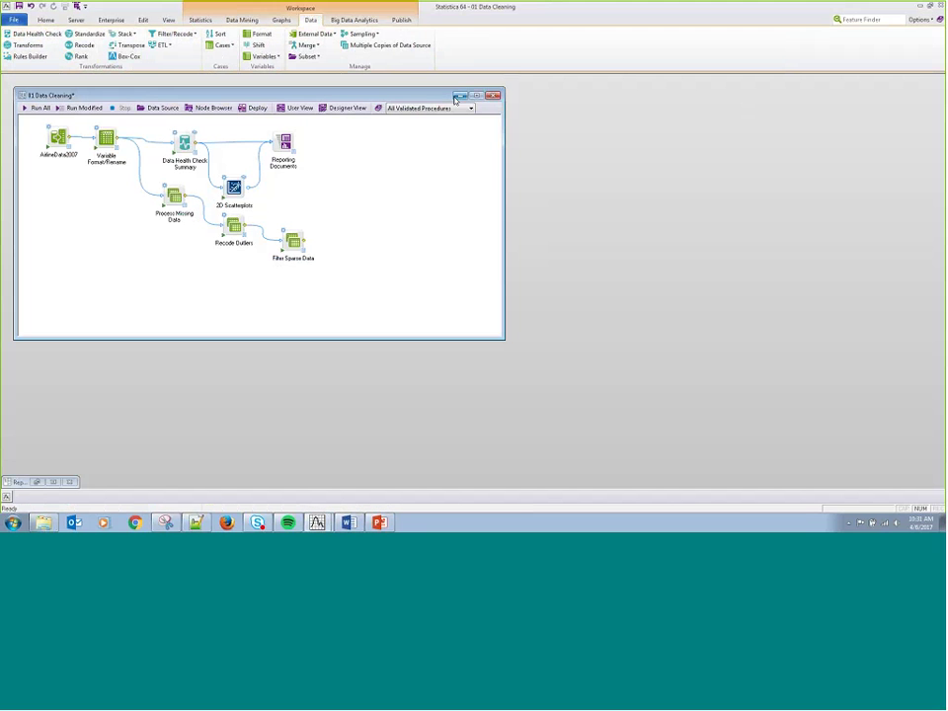
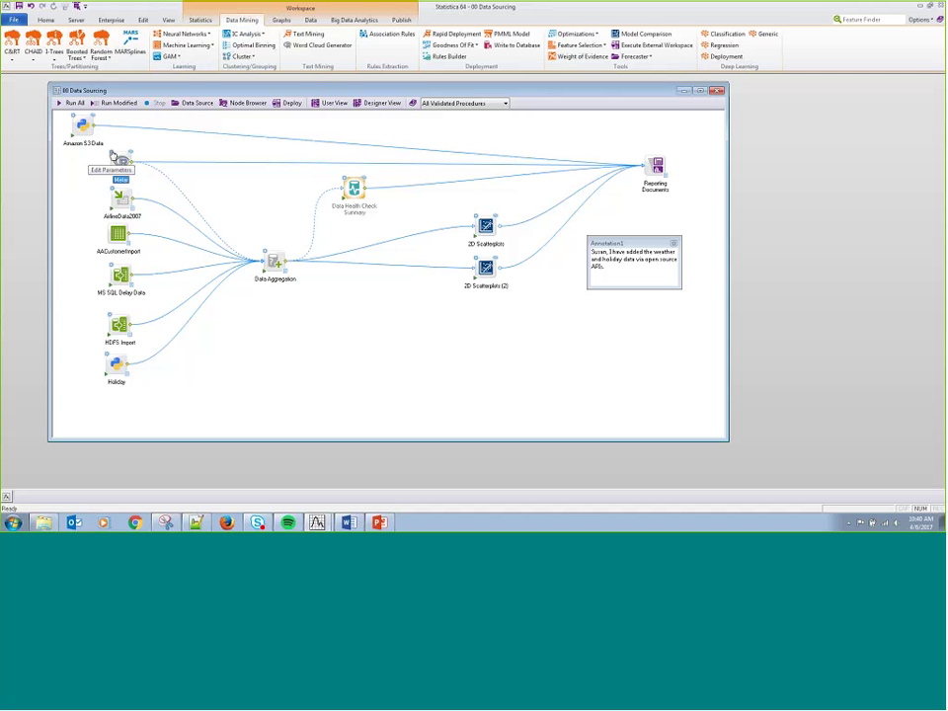
# Step: Open the Metar node's parameters in the 00 Data Sourcing workspace and review the airport code, start date and end date settings
pyautogui.click(114, 157)
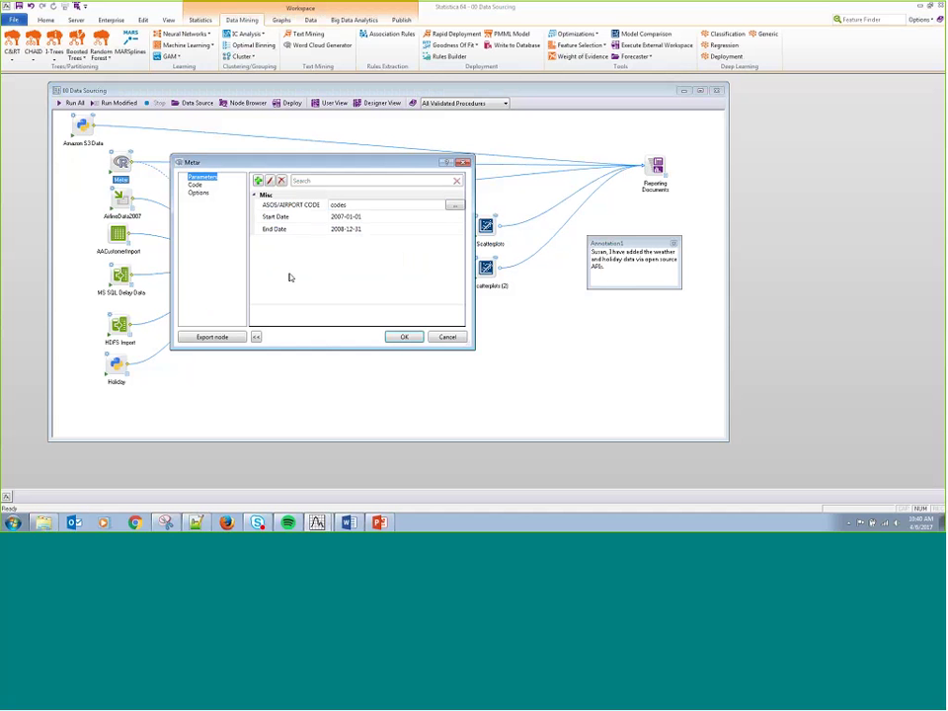
pyautogui.click(261, 209)
pyautogui.click(373, 228)
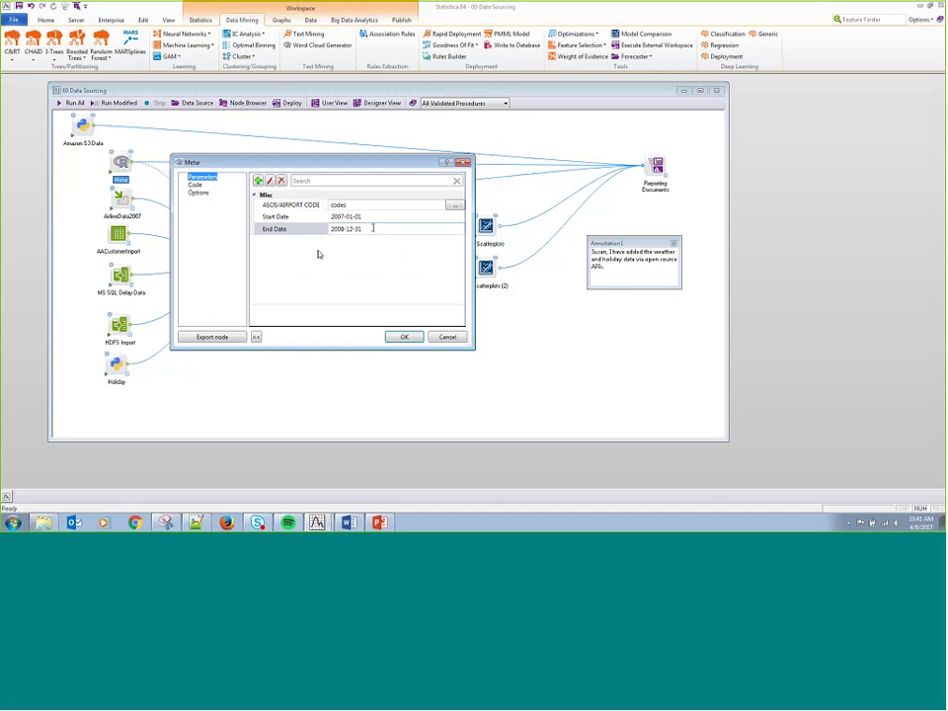
pyautogui.press('Up')
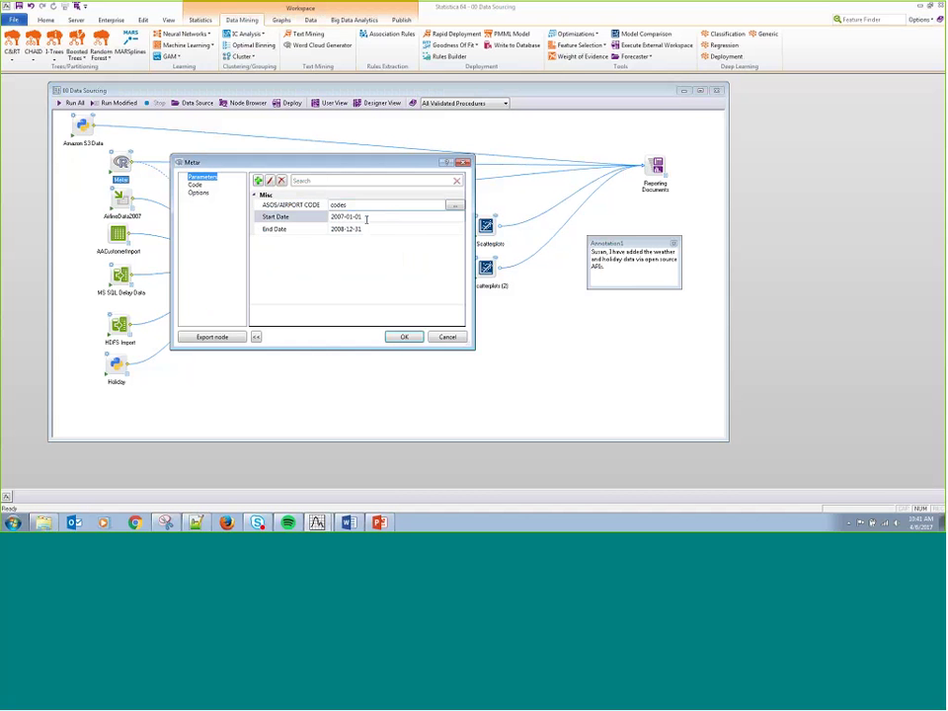
pyautogui.click(423, 228)
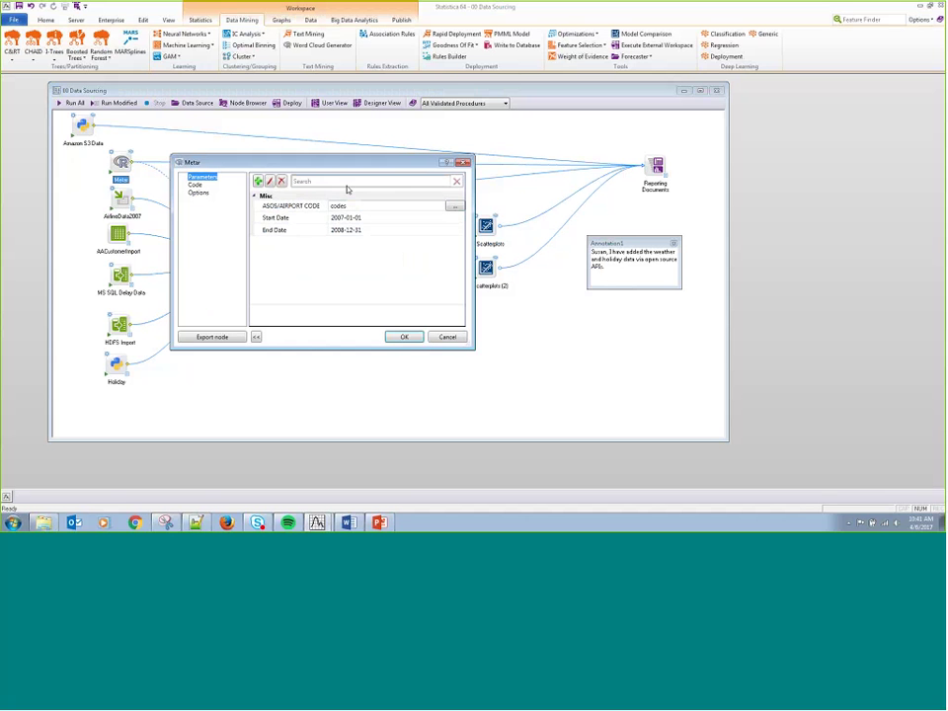
# Step: Examine the Metar node's R script and return to its parameters
pyautogui.click(195, 185)
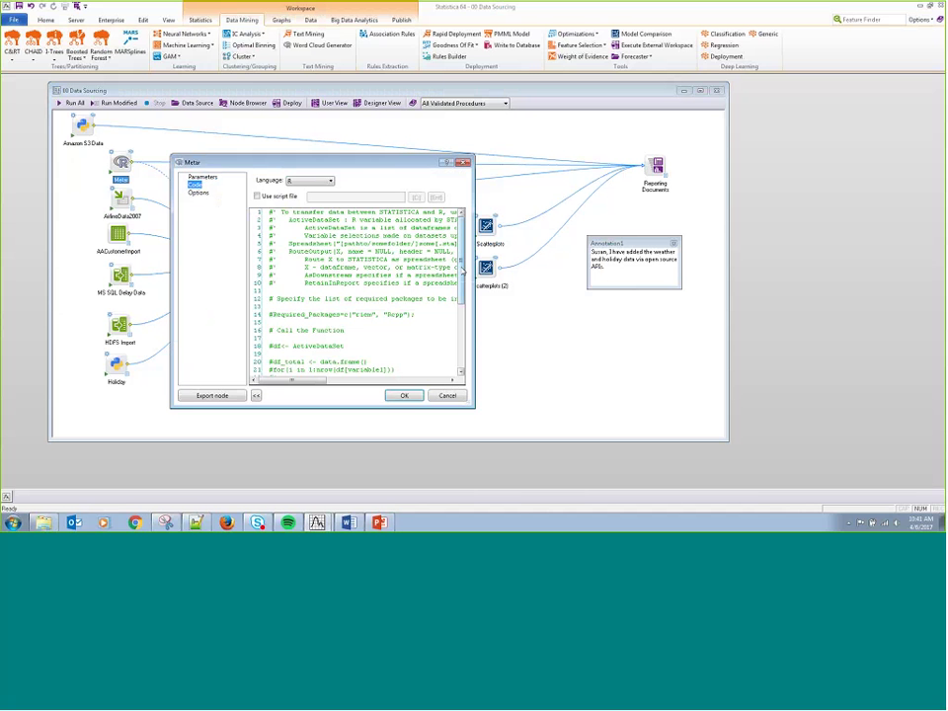
pyautogui.moveTo(461, 277); pyautogui.dragTo(194, 182)
pyautogui.click(203, 177)
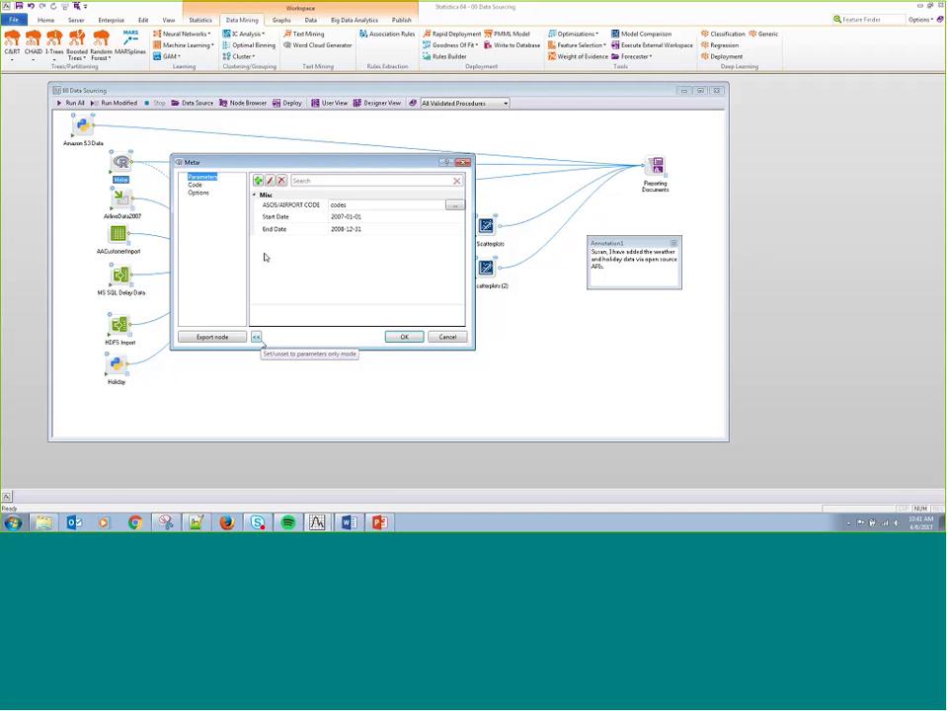
# Step: Compare the Metar node's parameters-only mode with its full code view, and close the node without applying changes
pyautogui.click(256, 338)
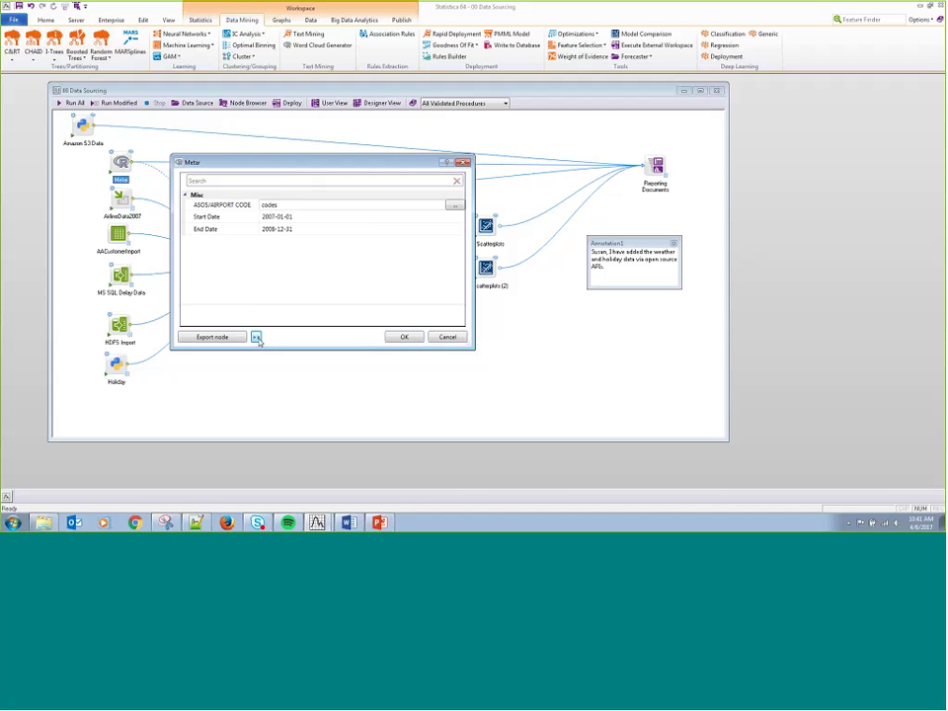
pyautogui.click(257, 338)
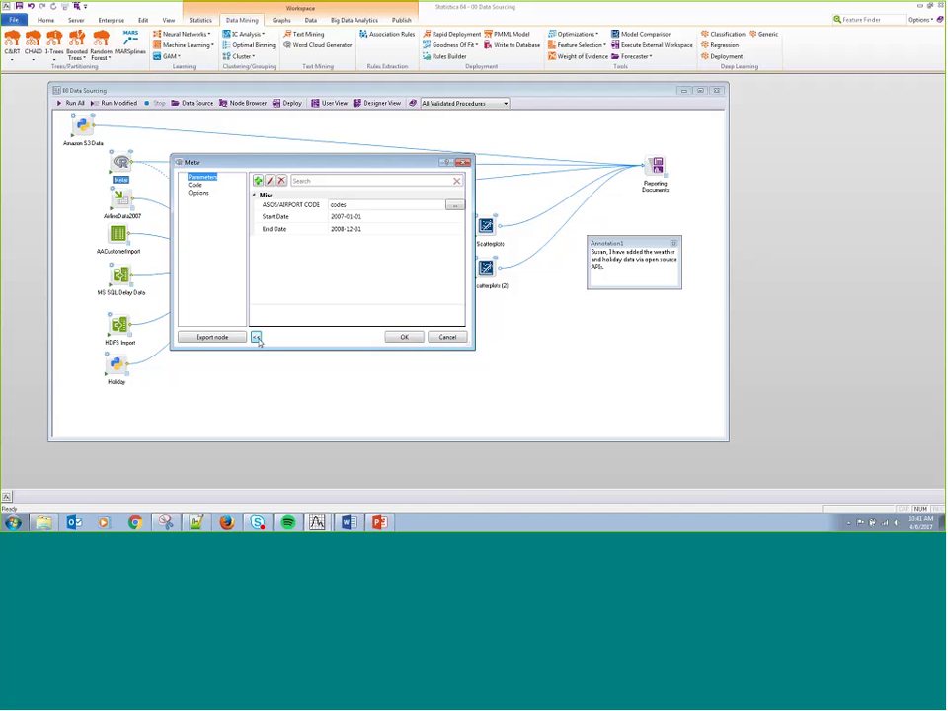
pyautogui.click(194, 185)
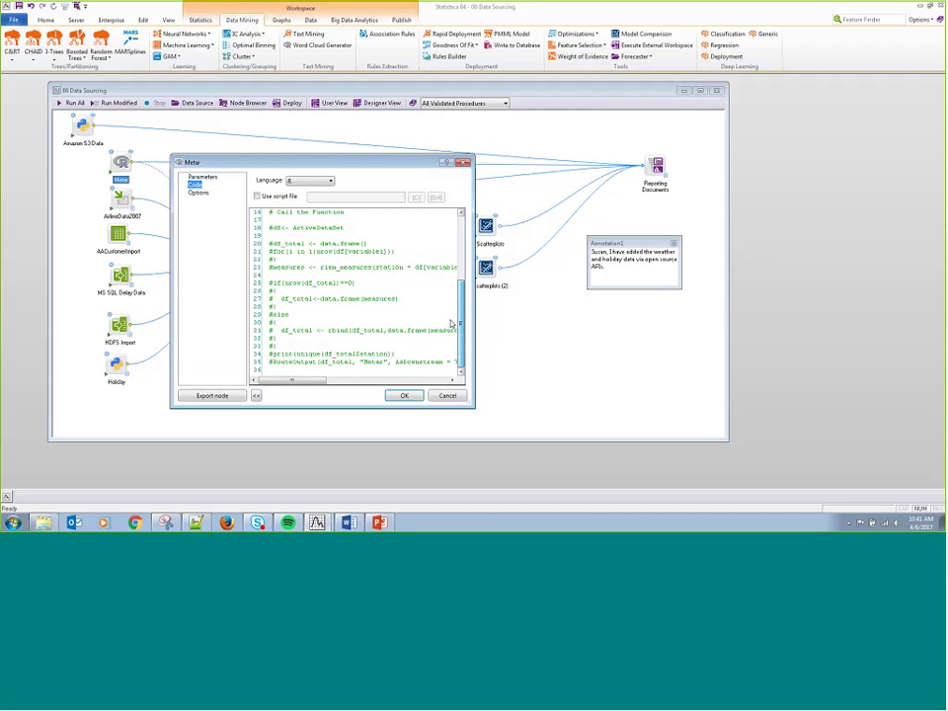
pyautogui.click(256, 396)
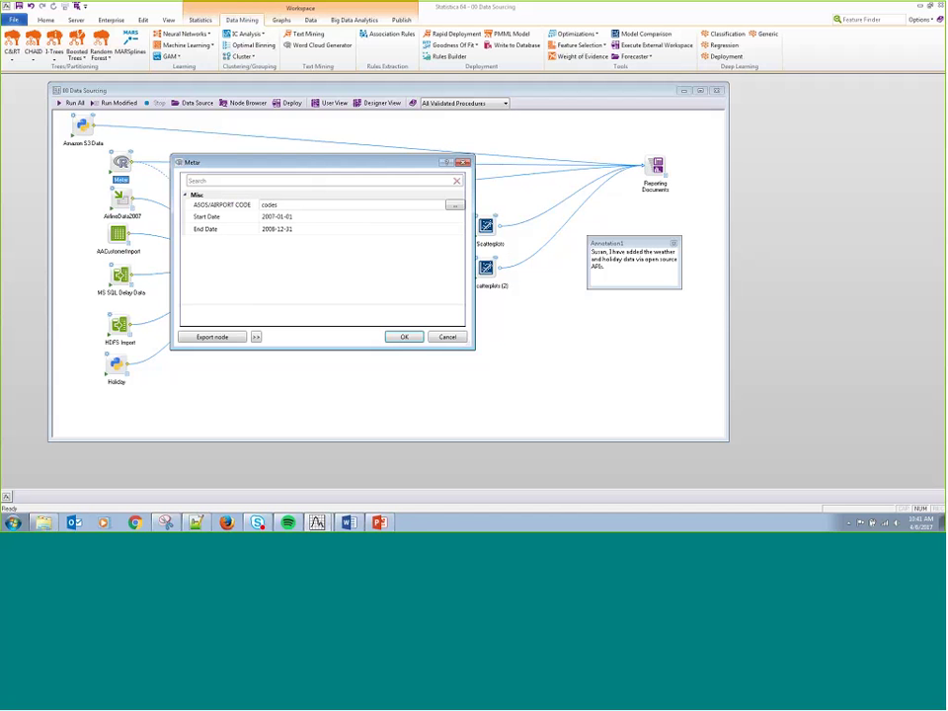
pyautogui.click(307, 227)
pyautogui.click(451, 338)
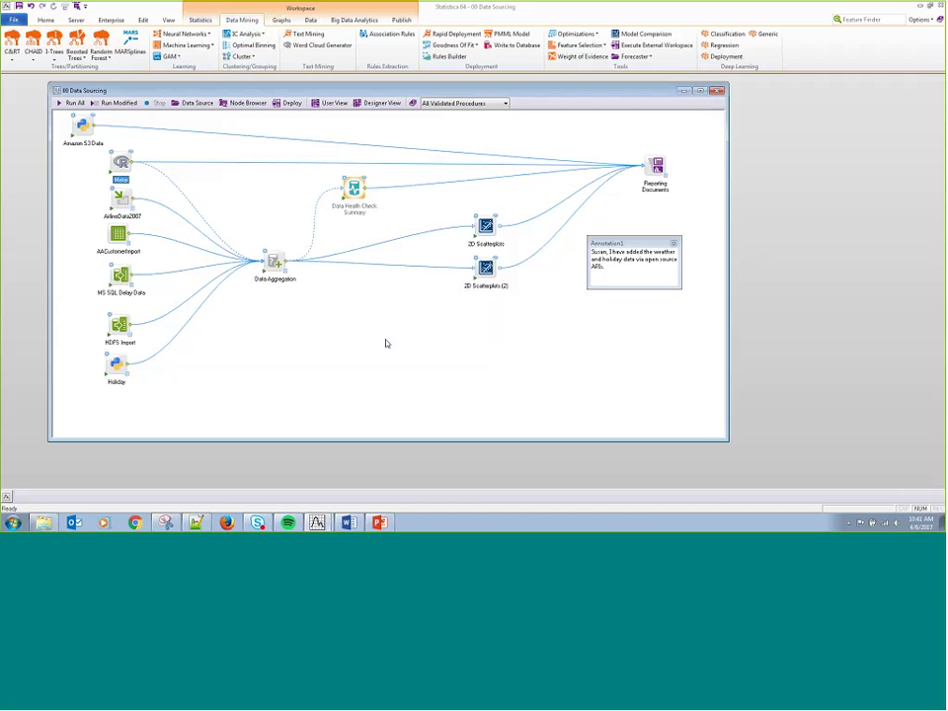
# Step: Open the Holiday node and read through its Python script down to the date-handling code
pyautogui.click(104, 366)
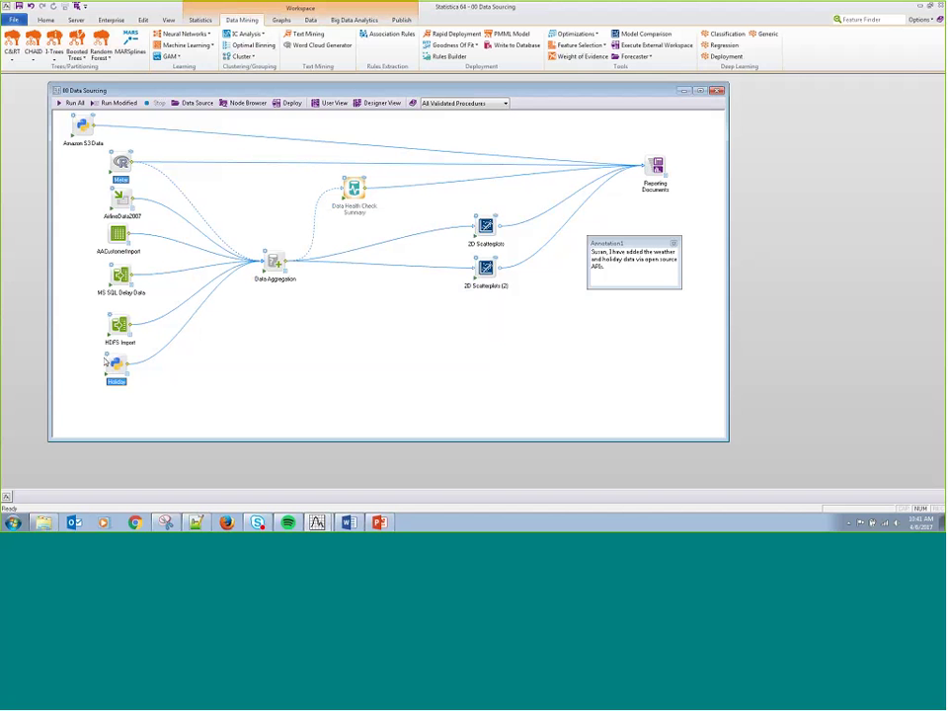
pyautogui.doubleClick(114, 364)
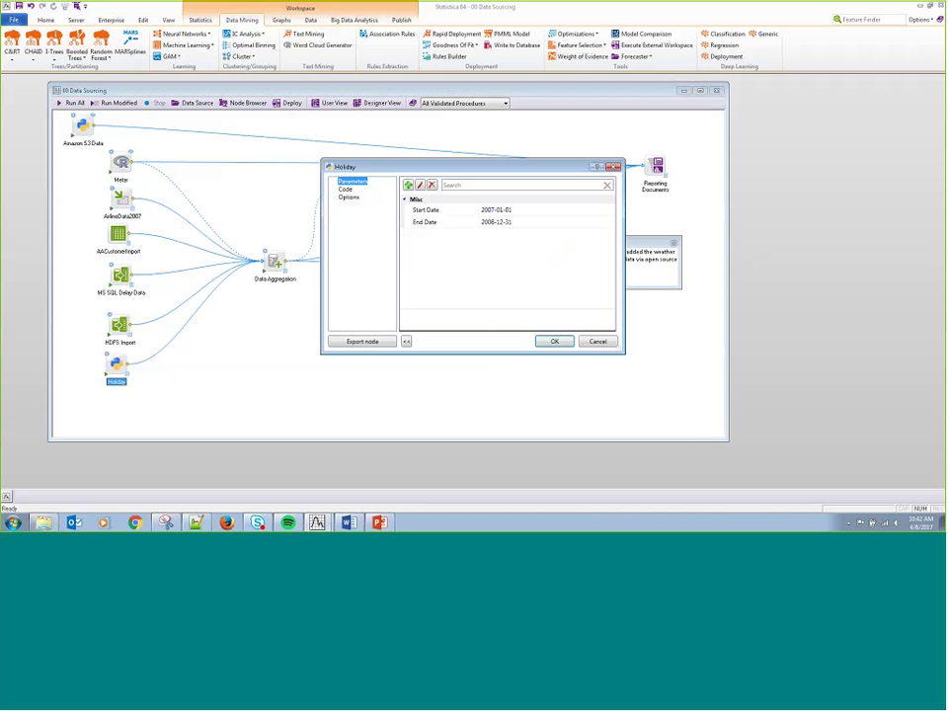
pyautogui.click(347, 192)
pyautogui.click(558, 263)
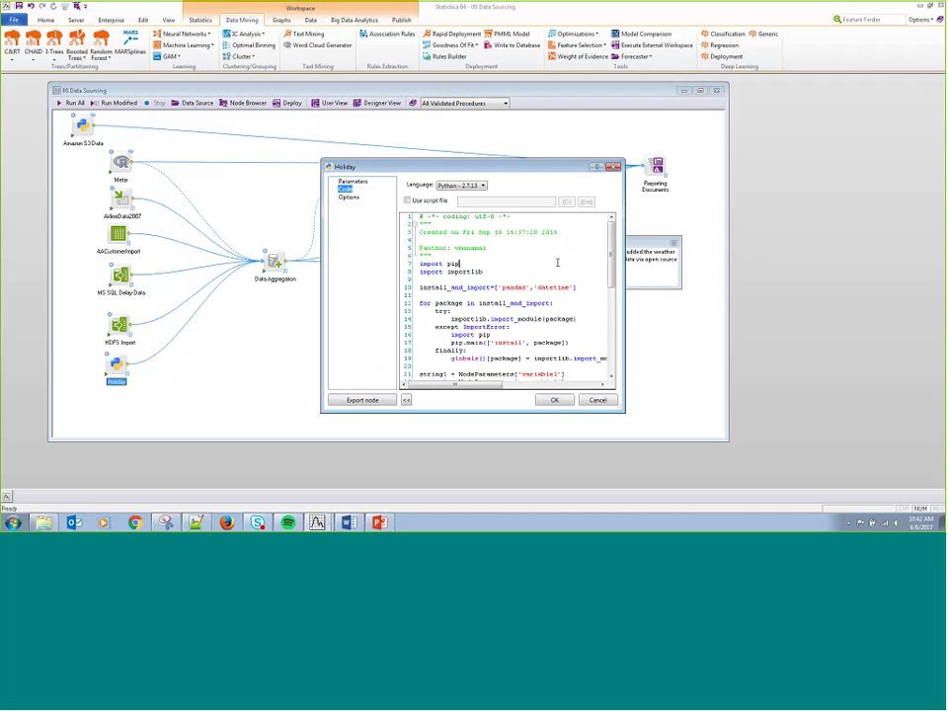
pyautogui.scroll(-2, 557, 263)
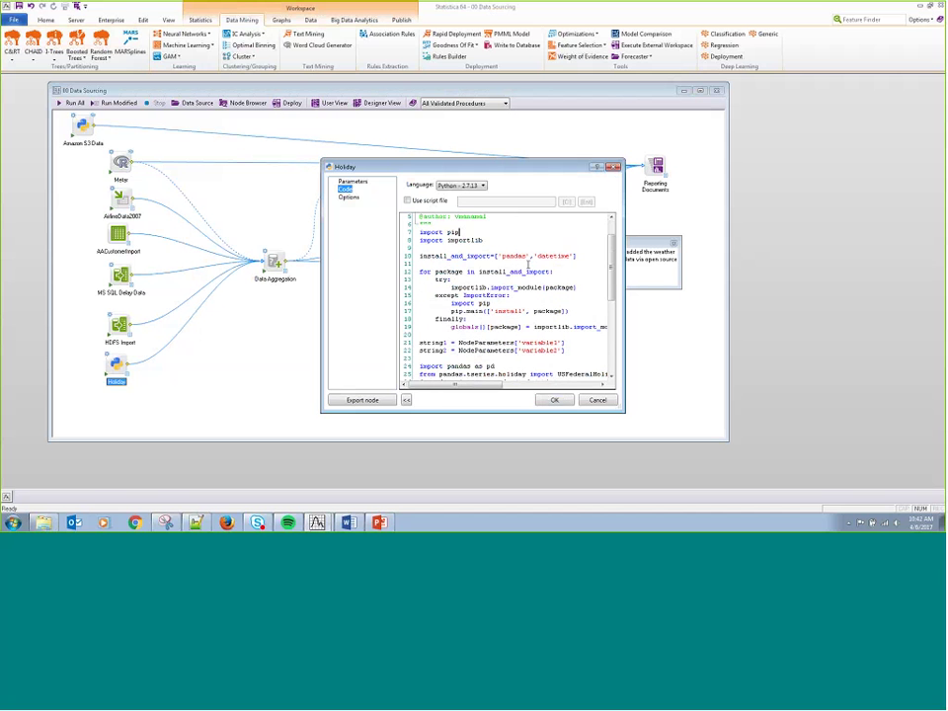
pyautogui.scroll(-4, 529, 264)
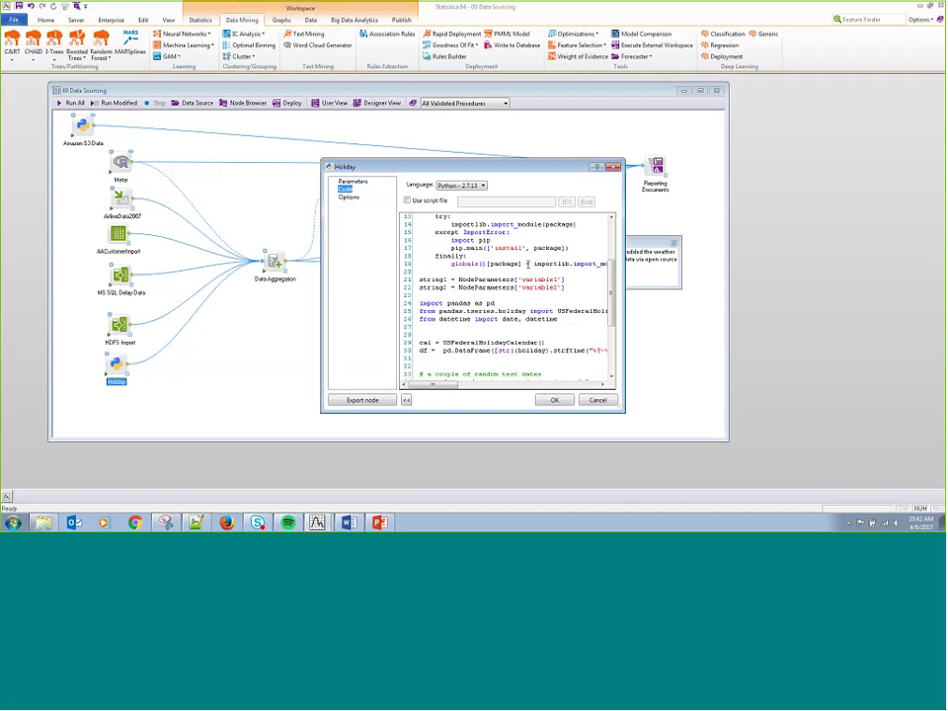
pyautogui.moveTo(612, 310); pyautogui.dragTo(611, 361)
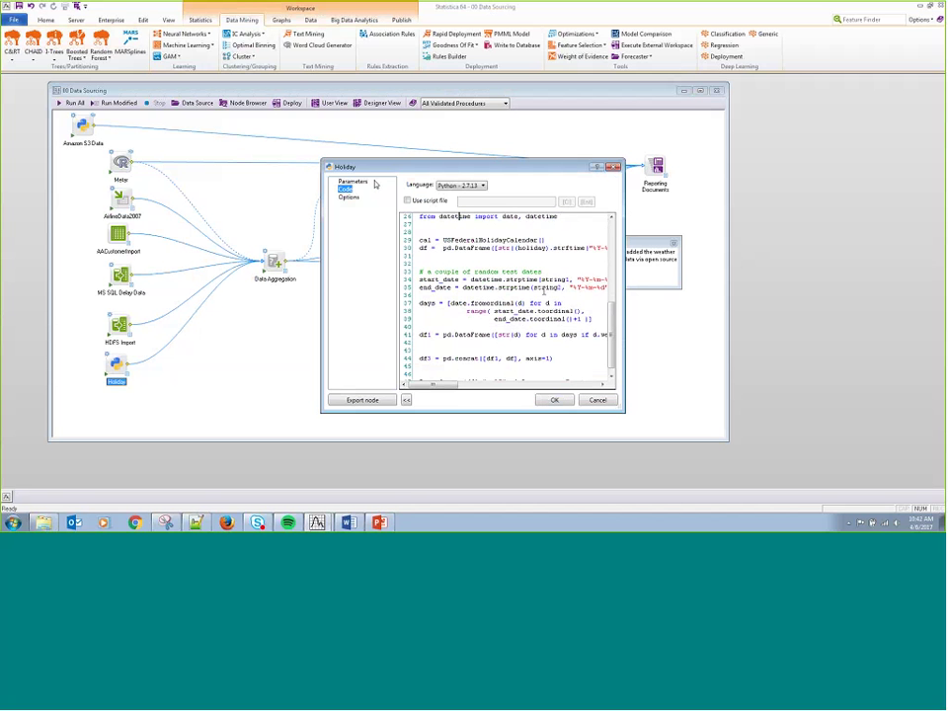
# Step: Check the scripting languages offered for the Holiday node and close it without applying changes
pyautogui.click(465, 186)
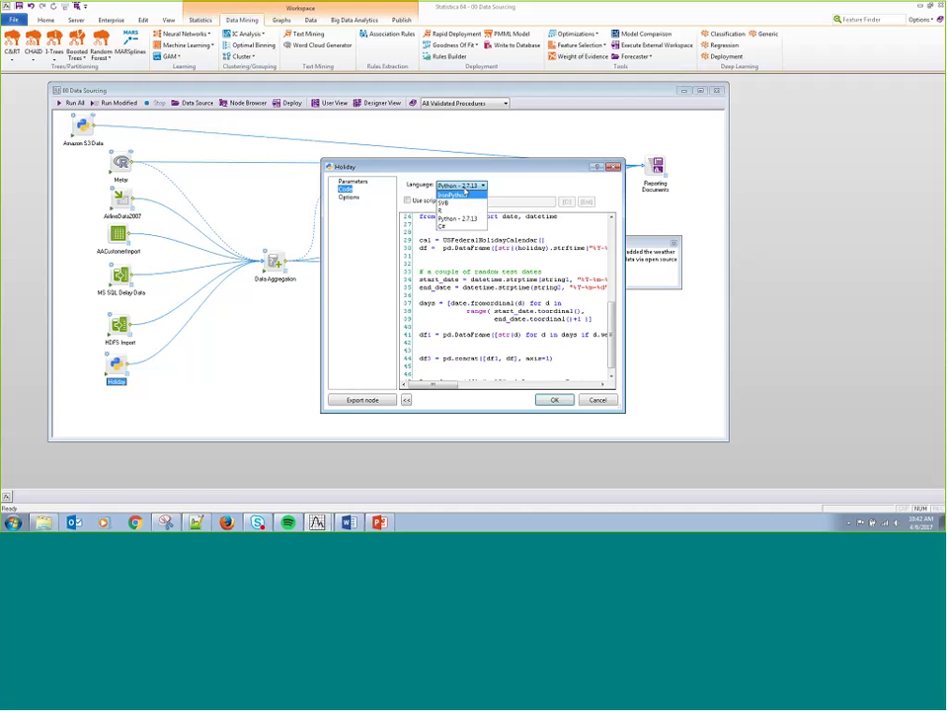
pyautogui.click(463, 194)
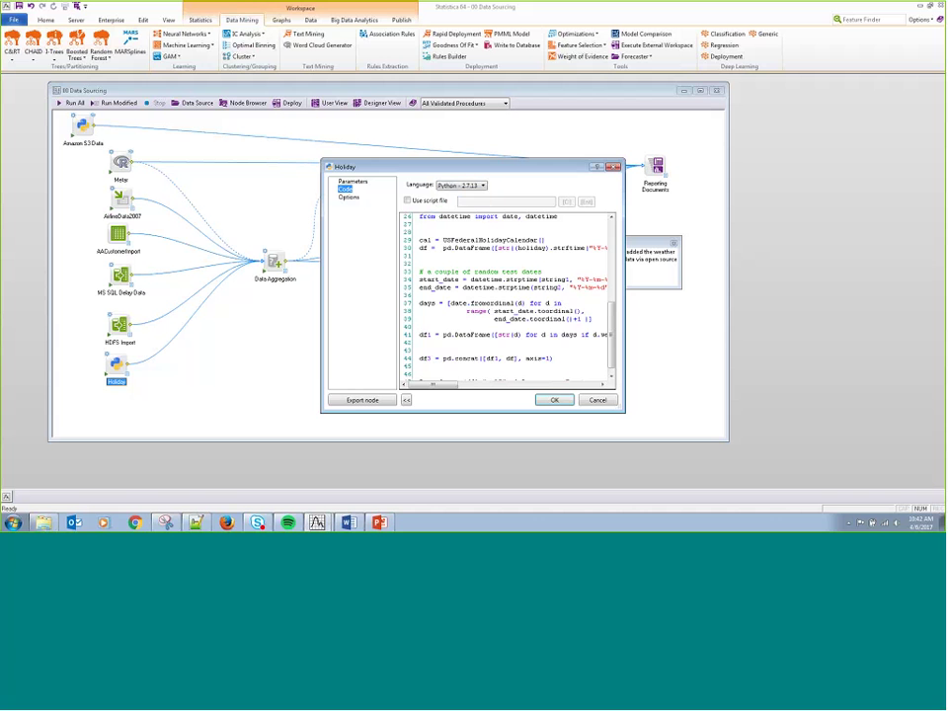
pyautogui.click(598, 399)
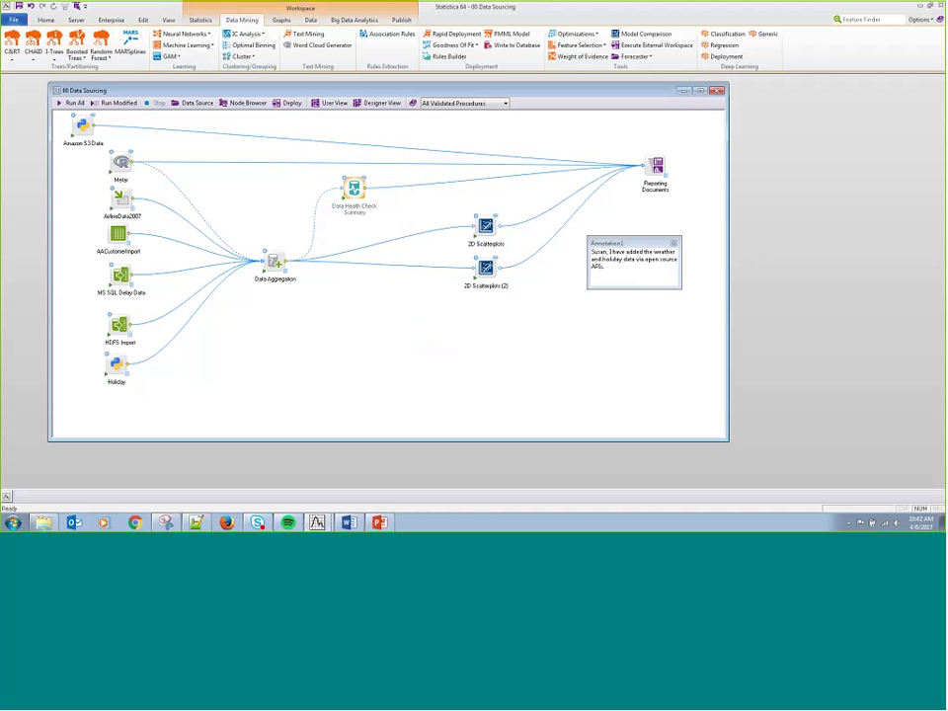
# Step: Select the Data Aggregation node and look through the available Big Data Analytics, Publish and Data Mining nodes
pyautogui.click(276, 257)
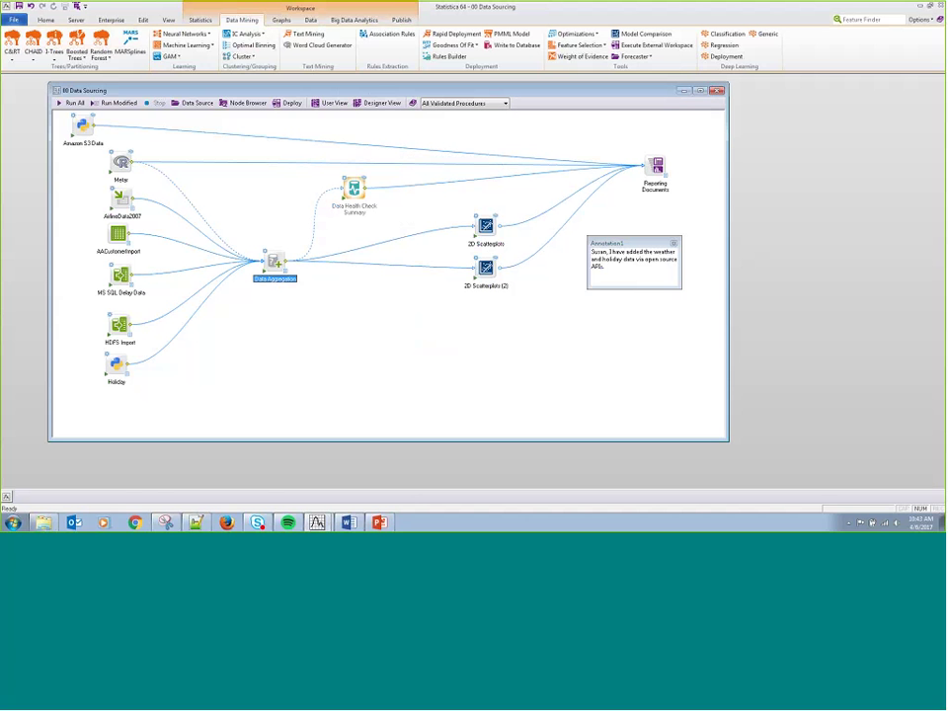
pyautogui.click(341, 21)
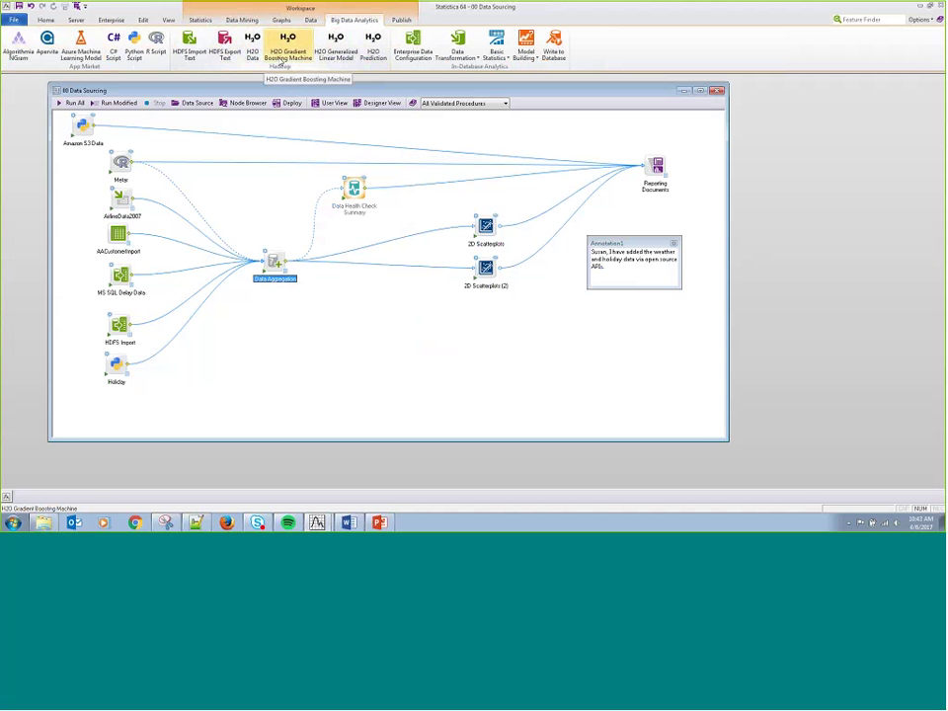
pyautogui.click(310, 20)
pyautogui.click(401, 21)
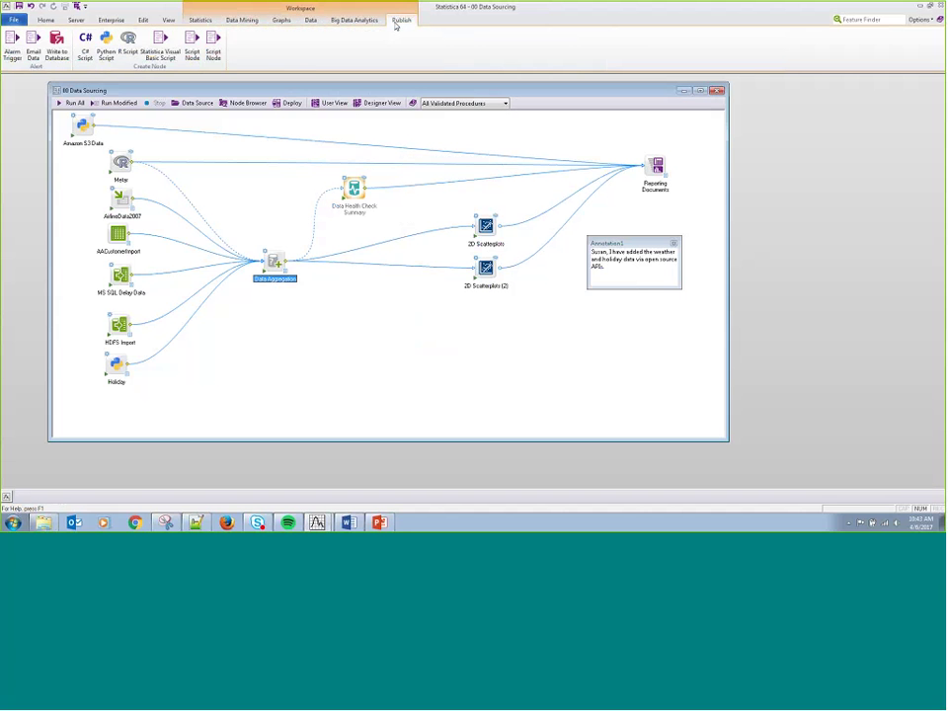
pyautogui.click(244, 21)
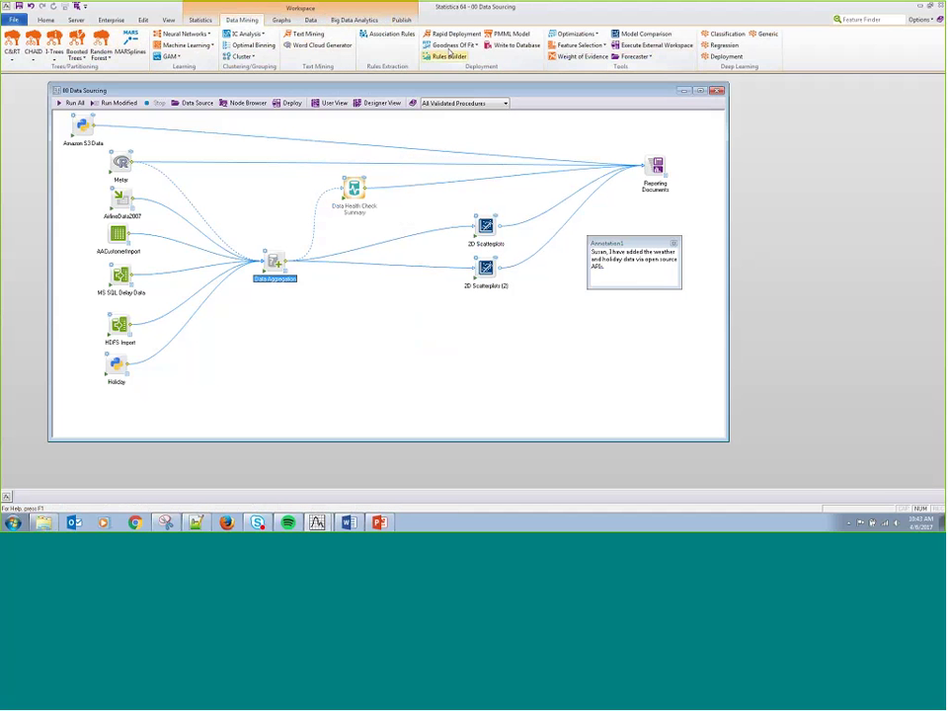
# Step: Add an Apervita node fed by Data Aggregation and place it in the empty area below the 2D Scatterplots nodes
pyautogui.click(356, 19)
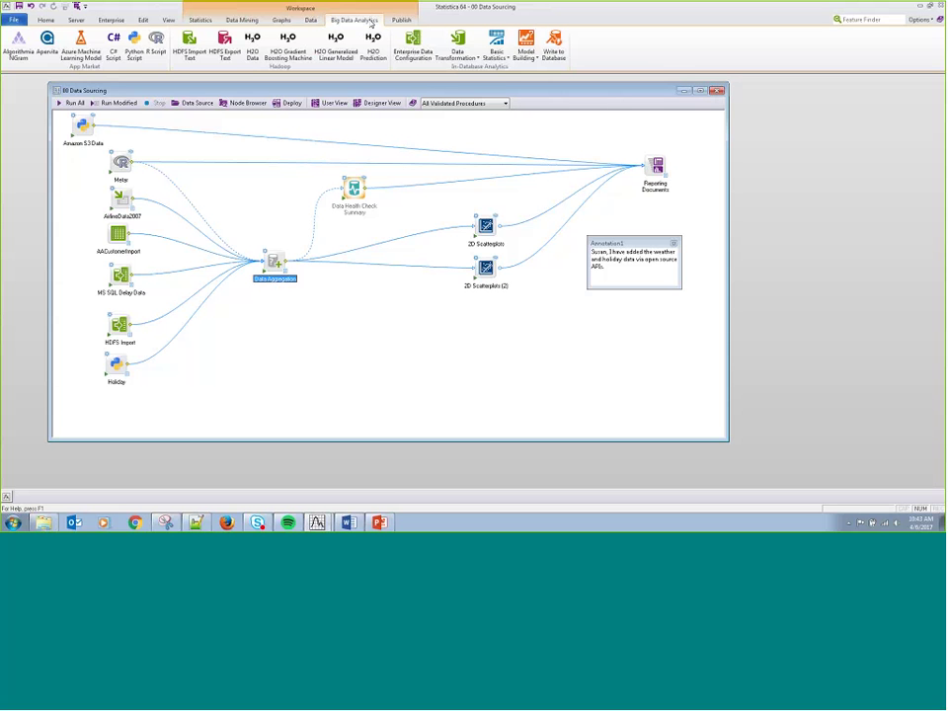
pyautogui.click(47, 40)
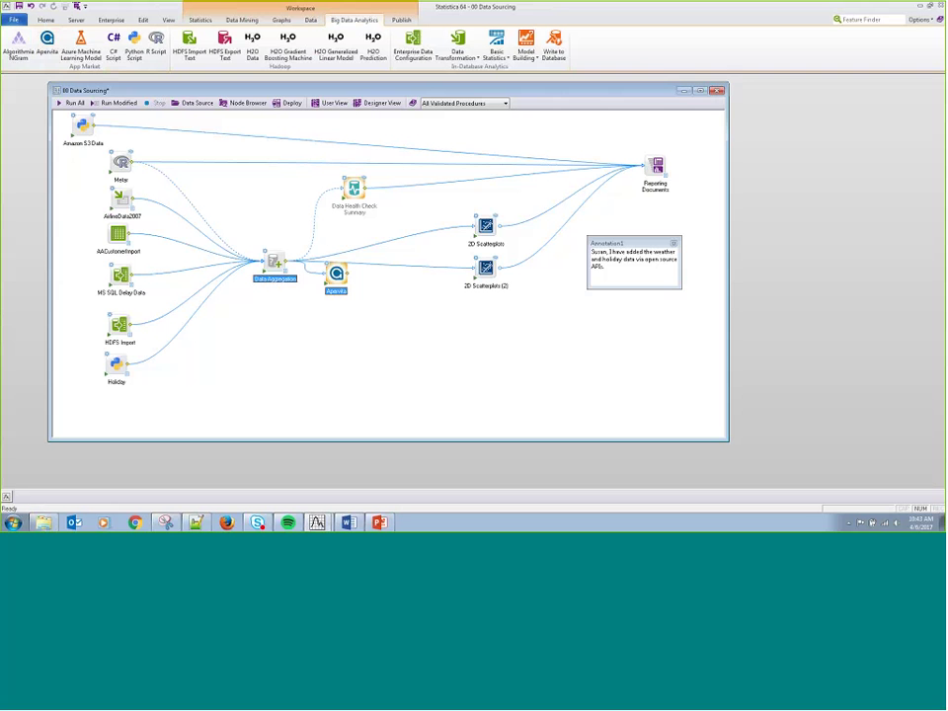
pyautogui.moveTo(337, 287); pyautogui.dragTo(370, 362)
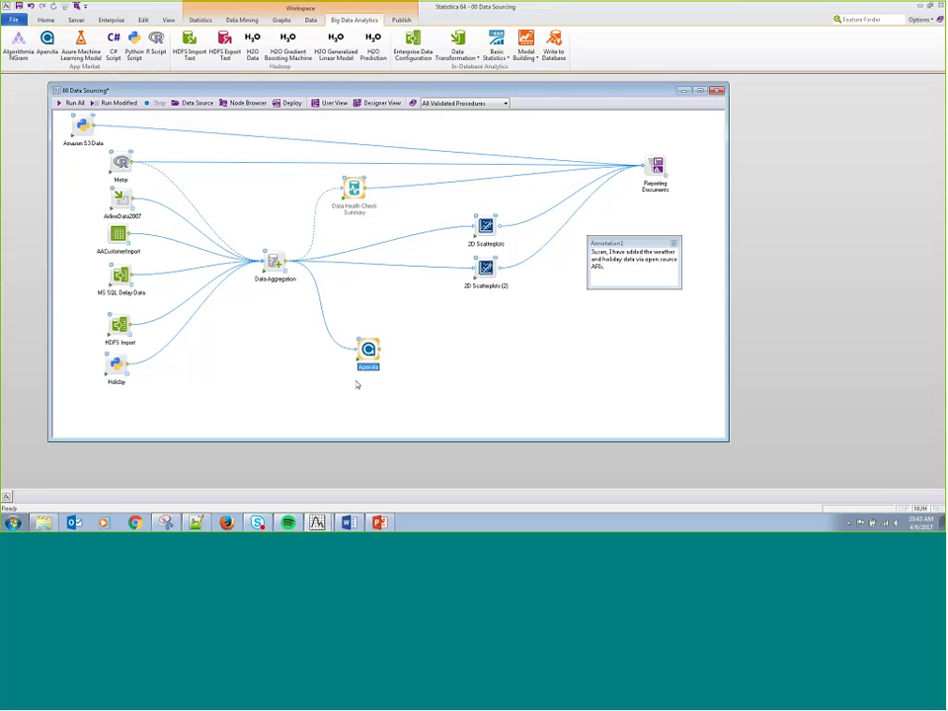
# Step: Open the Apervita node, enlarge its dialog to review the credential, data, input and insight parameters, and discard any changes
pyautogui.doubleClick(367, 350)
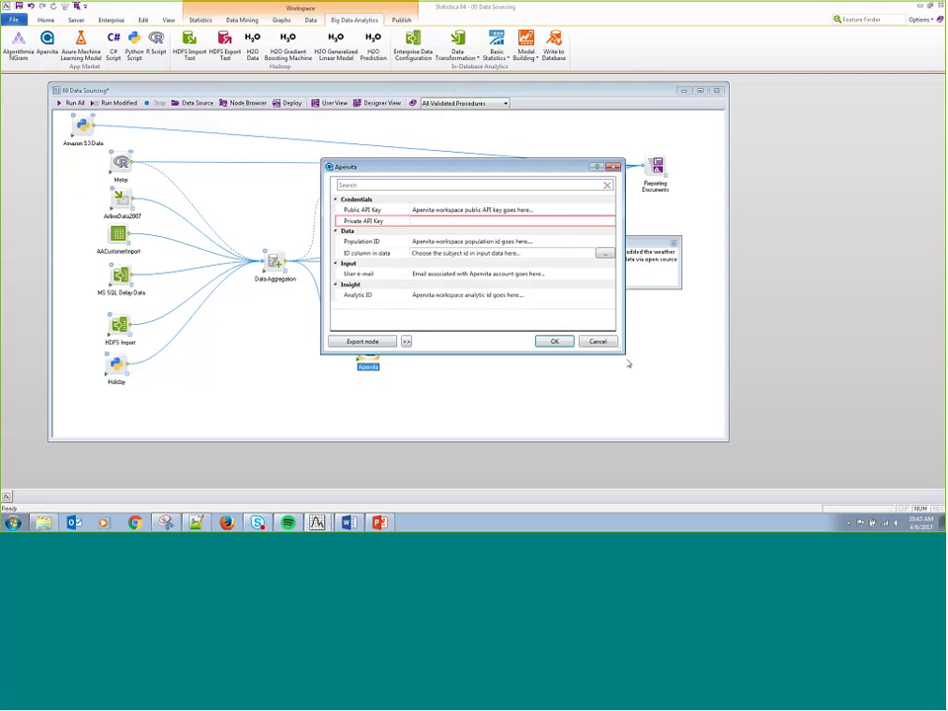
pyautogui.moveTo(623, 352); pyautogui.dragTo(684, 393)
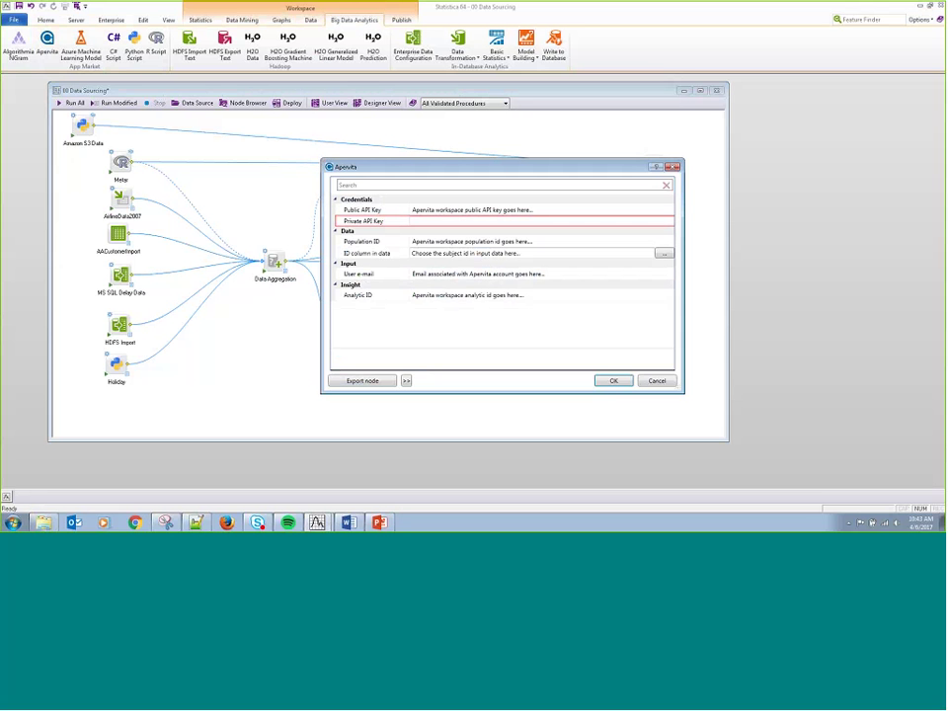
pyautogui.click(488, 294)
pyautogui.click(665, 382)
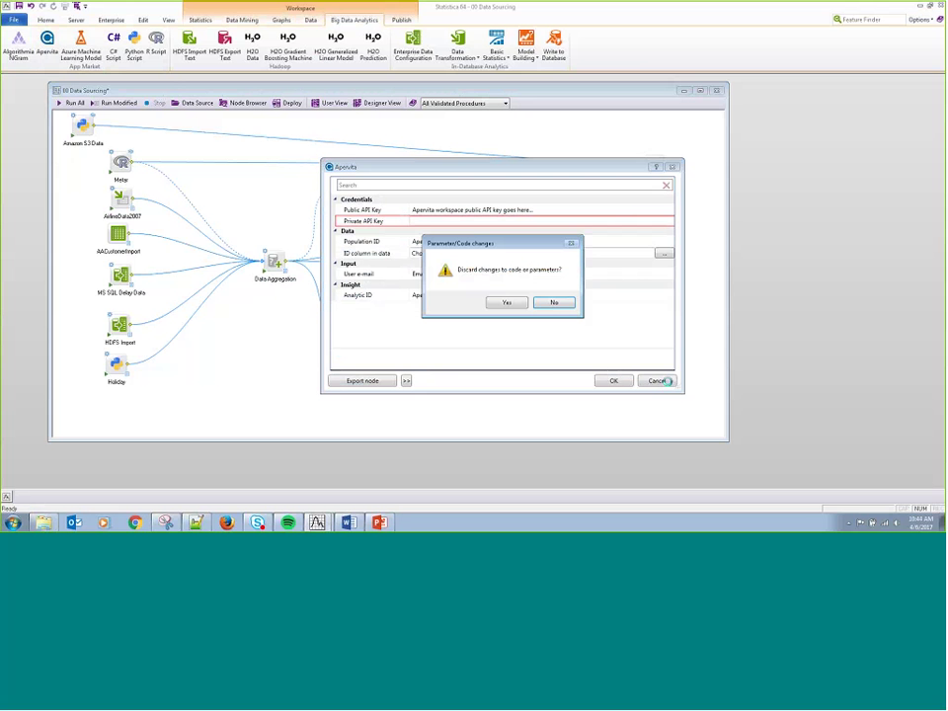
pyautogui.click(505, 302)
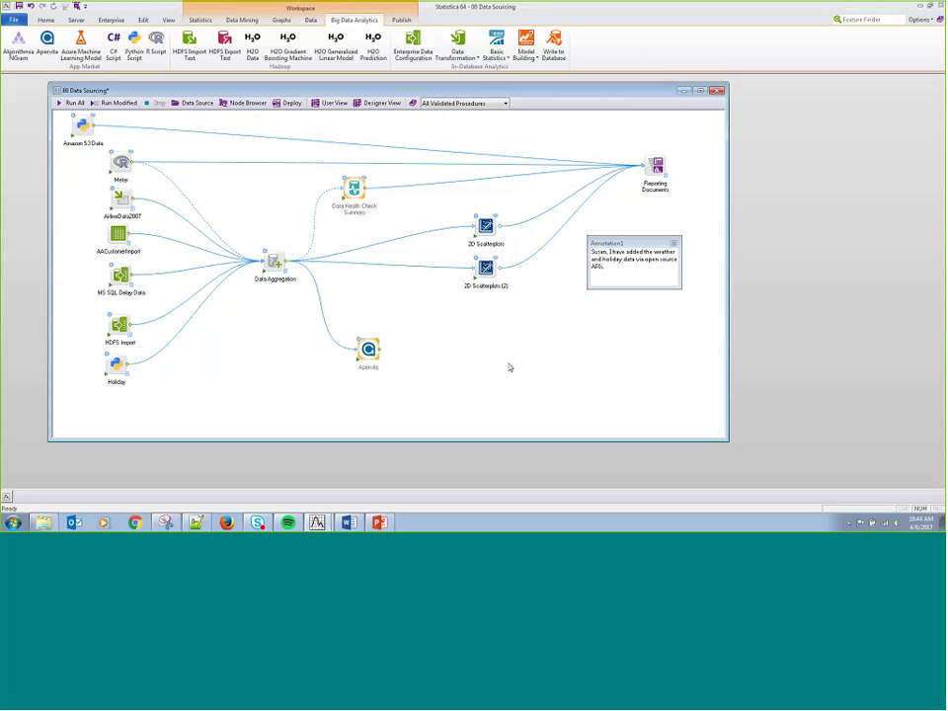
# Step: Close the 00 Data Sourcing workspace without saving the changes
pyautogui.click(718, 91)
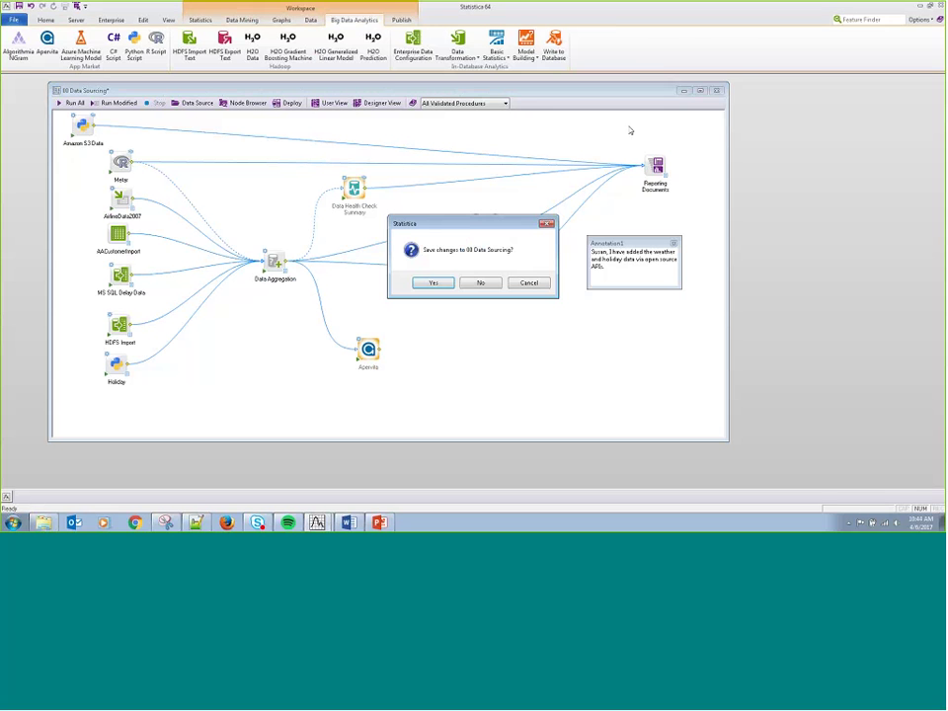
pyautogui.click(482, 284)
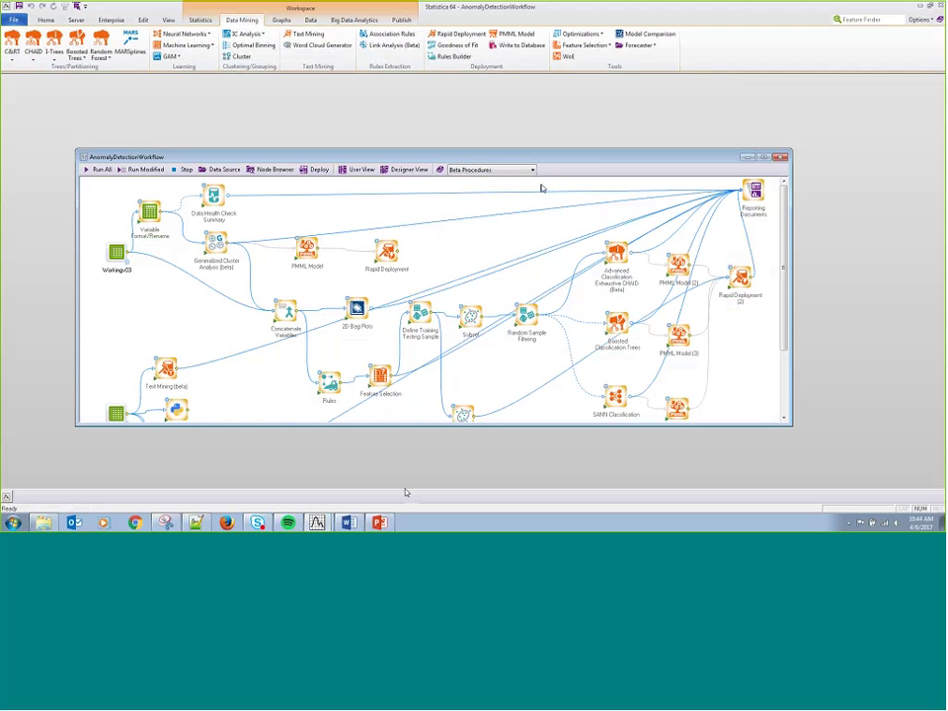
# Step: Enlarge the AnomalyDetectionWorkflow window to fit all nodes and run the Sentiment_Analyzer, Lemmatizer and PartsOfSpeech Python nodes
pyautogui.moveTo(535, 157); pyautogui.dragTo(474, 83)
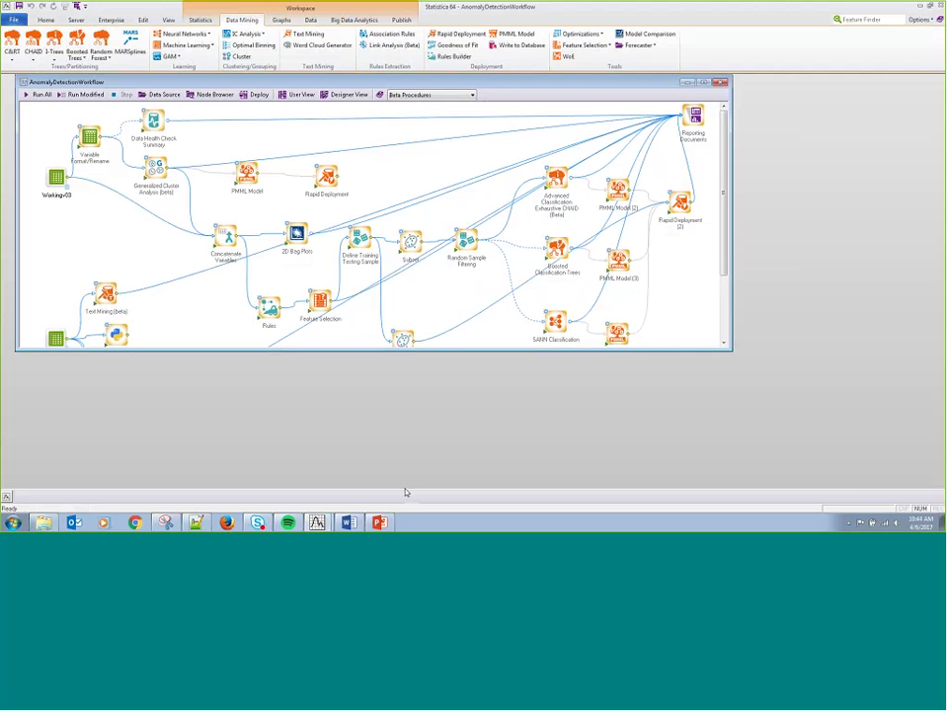
pyautogui.moveTo(732, 350); pyautogui.dragTo(849, 477)
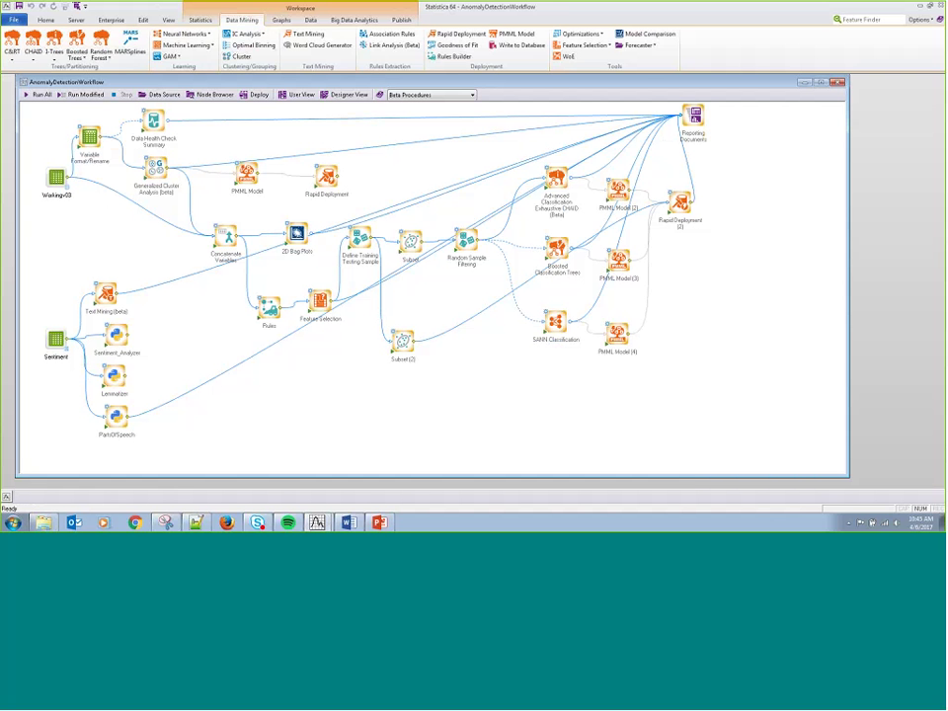
pyautogui.doubleClick(116, 337)
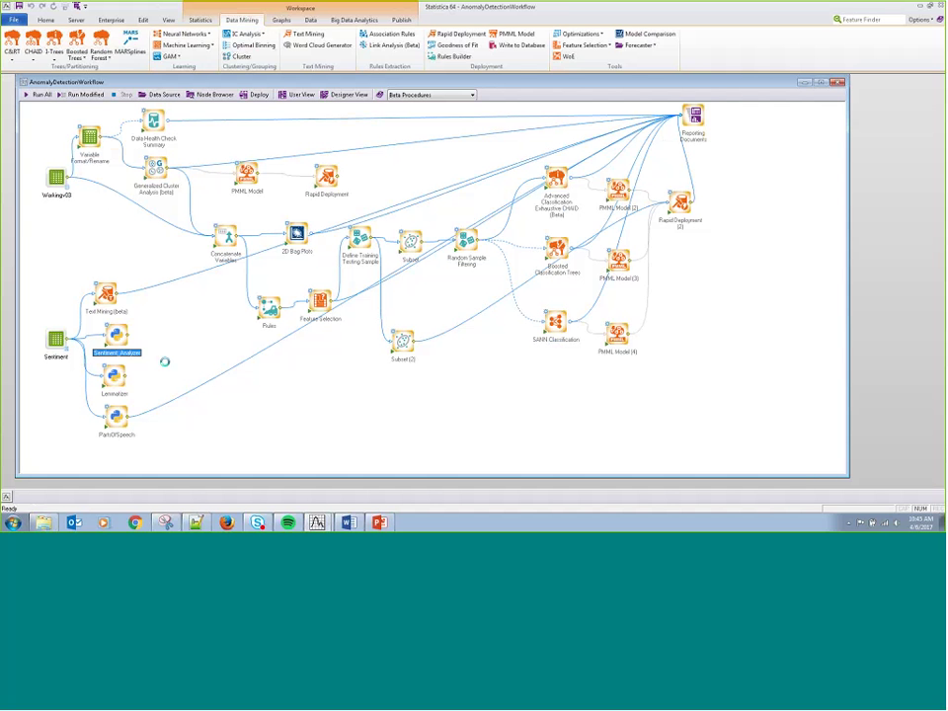
pyautogui.click(106, 387)
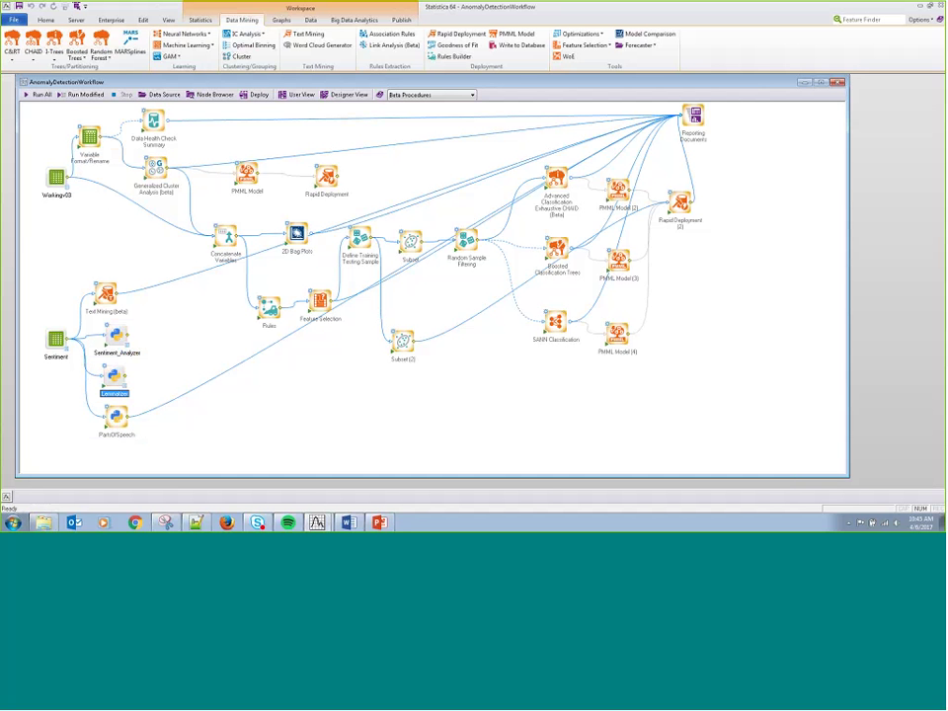
pyautogui.click(117, 413)
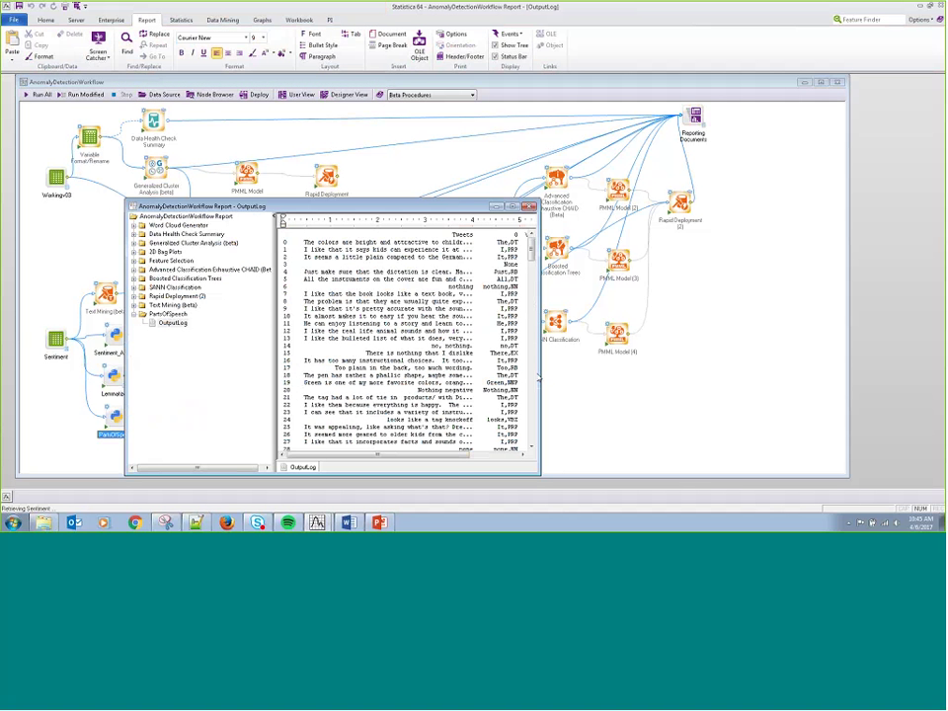
# Step: Widen the AnomalyDetectionWorkflow Report, review its Text Mining (beta), Rapid Deployment (2) and SANN Classification contents, and minimize it
pyautogui.moveTo(538, 377); pyautogui.dragTo(713, 376)
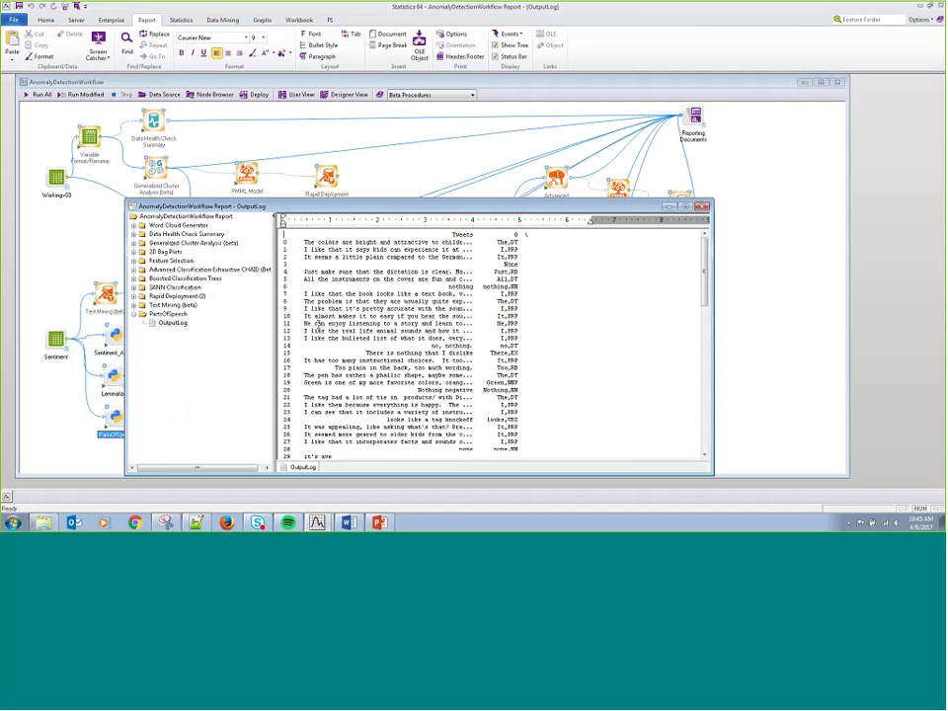
pyautogui.click(158, 306)
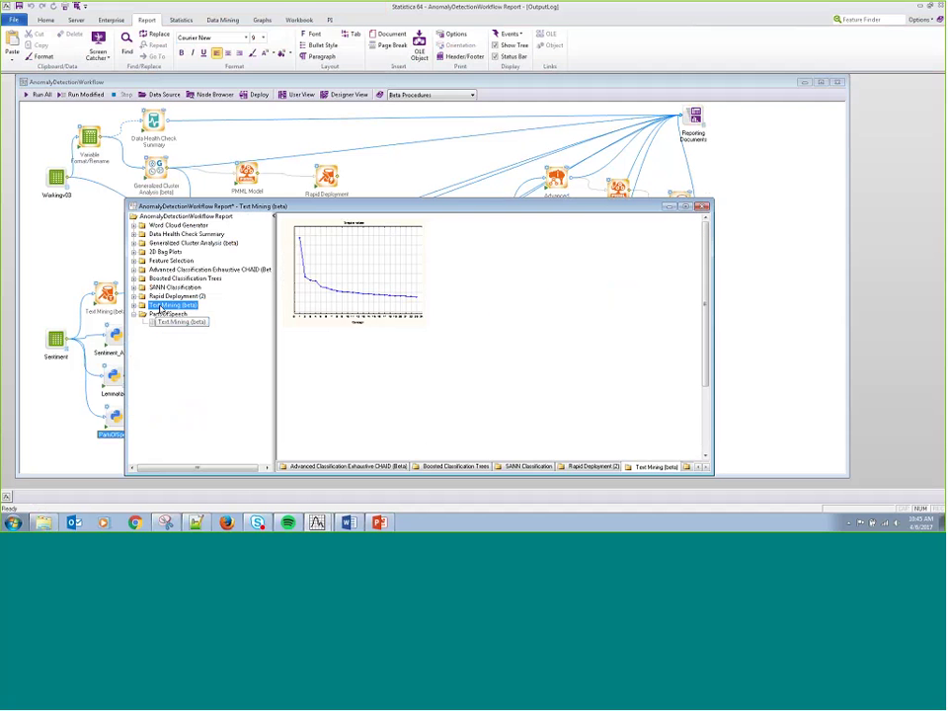
pyautogui.click(134, 306)
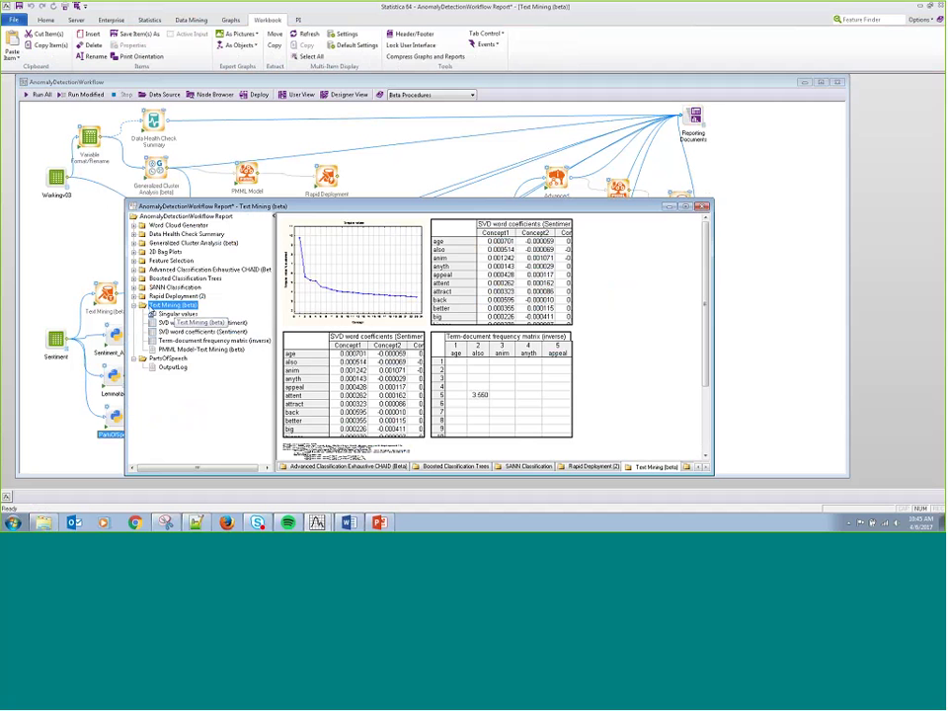
pyautogui.click(134, 296)
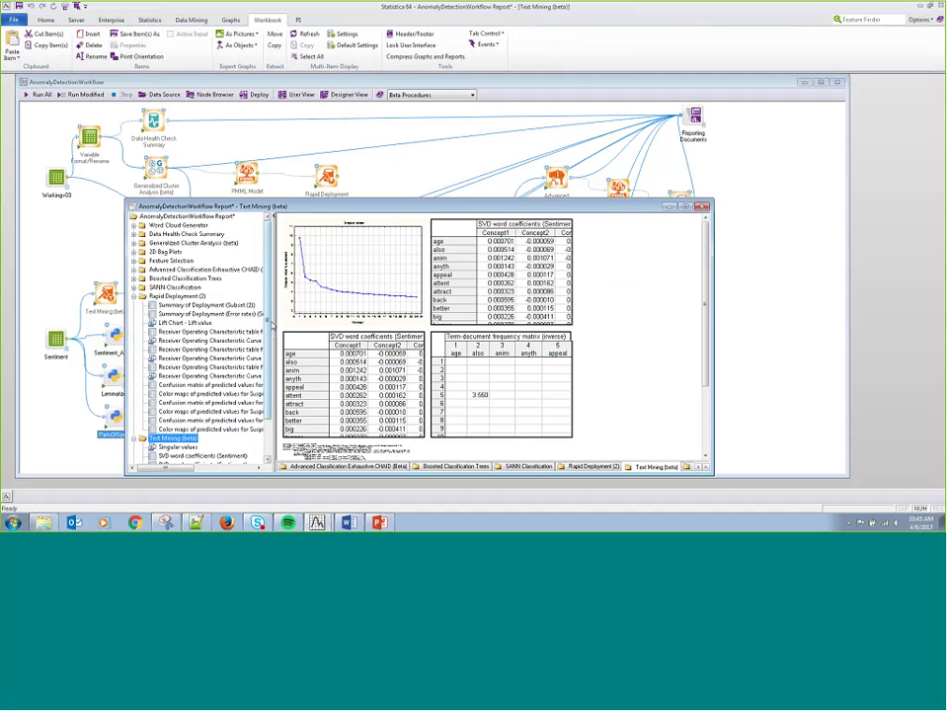
pyautogui.moveTo(278, 316); pyautogui.dragTo(350, 316)
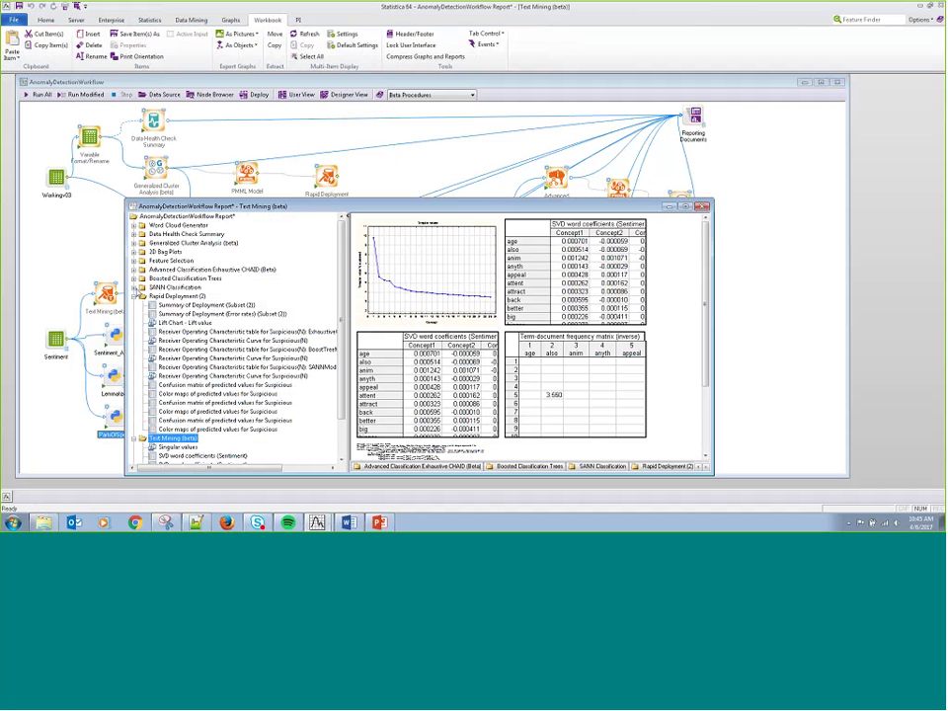
pyautogui.click(135, 287)
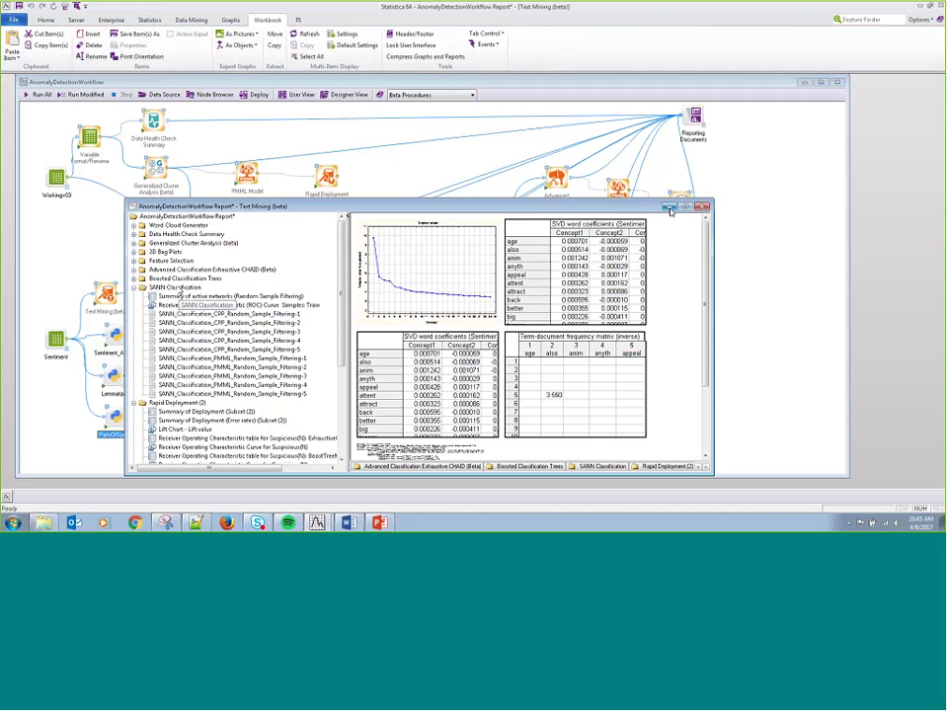
pyautogui.click(702, 207)
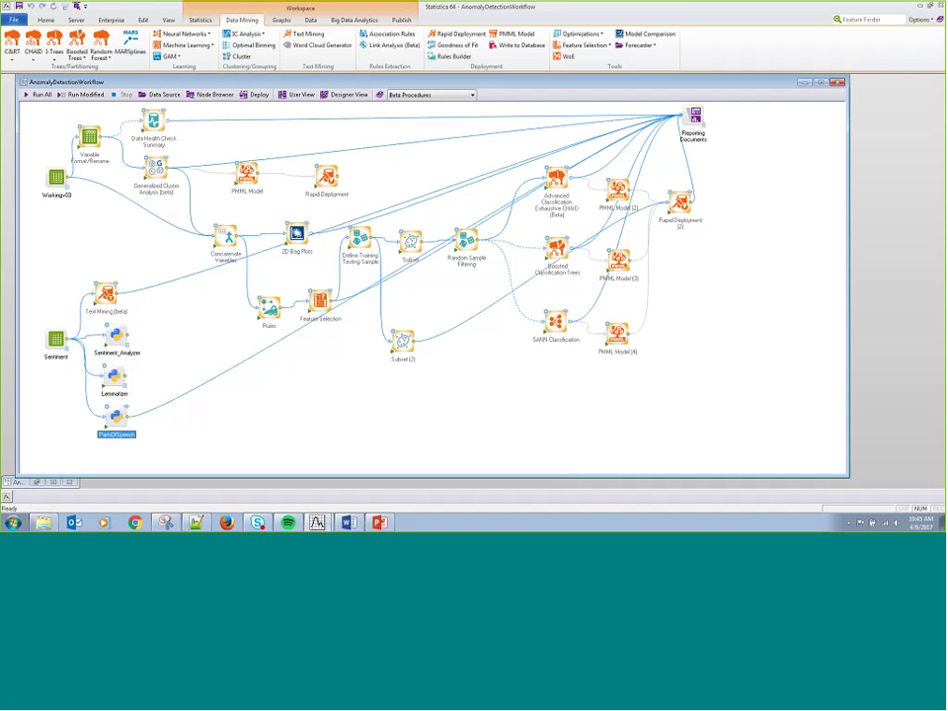
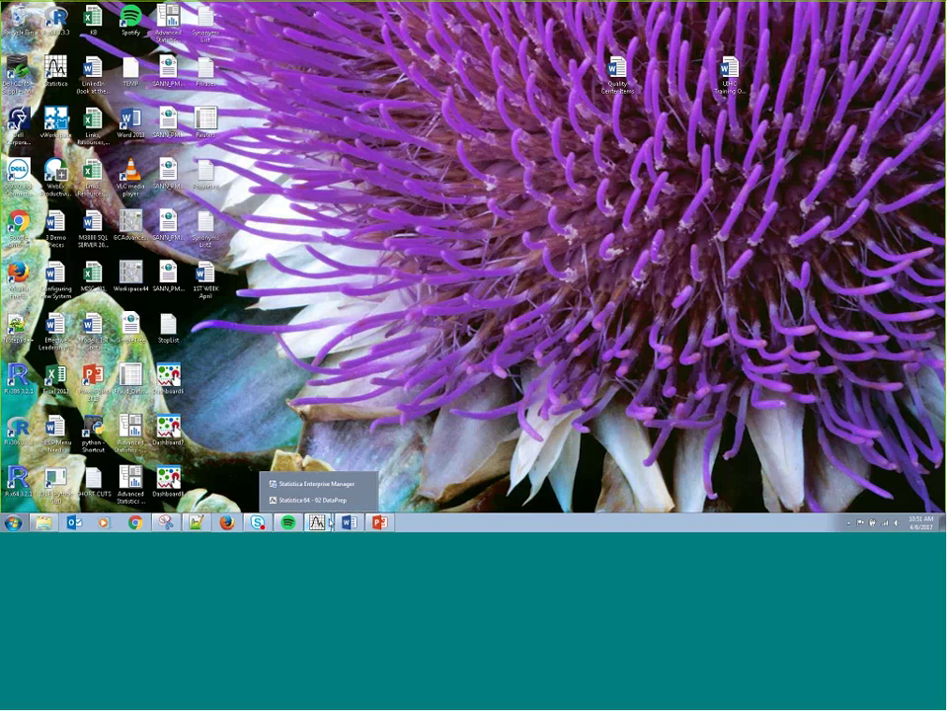
# Step: Open the 02 ExecuteDataPrep workspace from Statistica Enterprise Manager and place it, enlarged, below the 02 DataPrep workspace
pyautogui.click(341, 500)
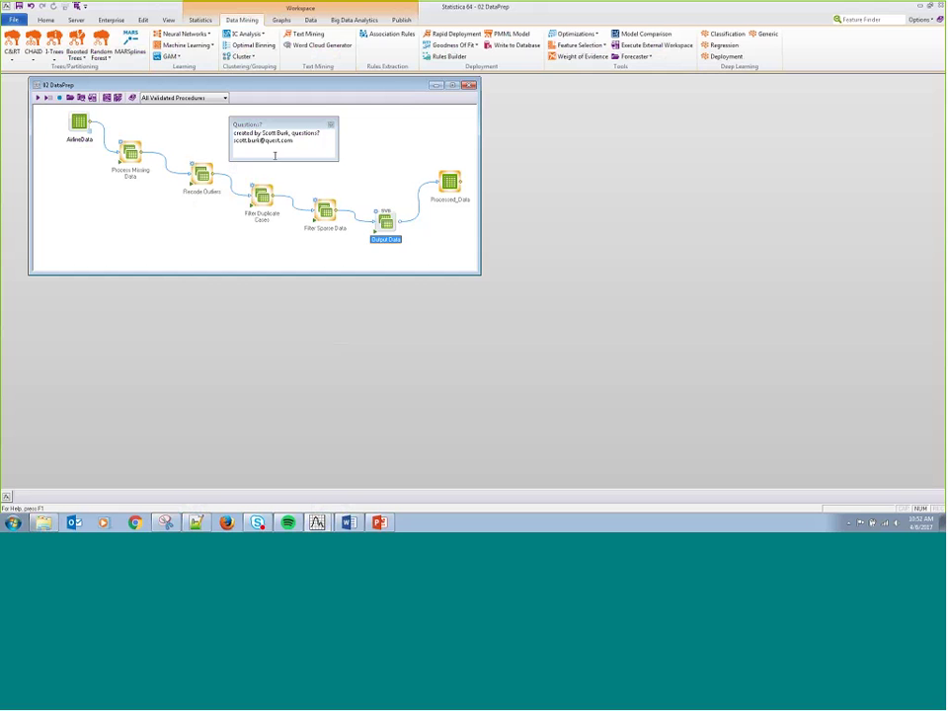
pyautogui.click(126, 207)
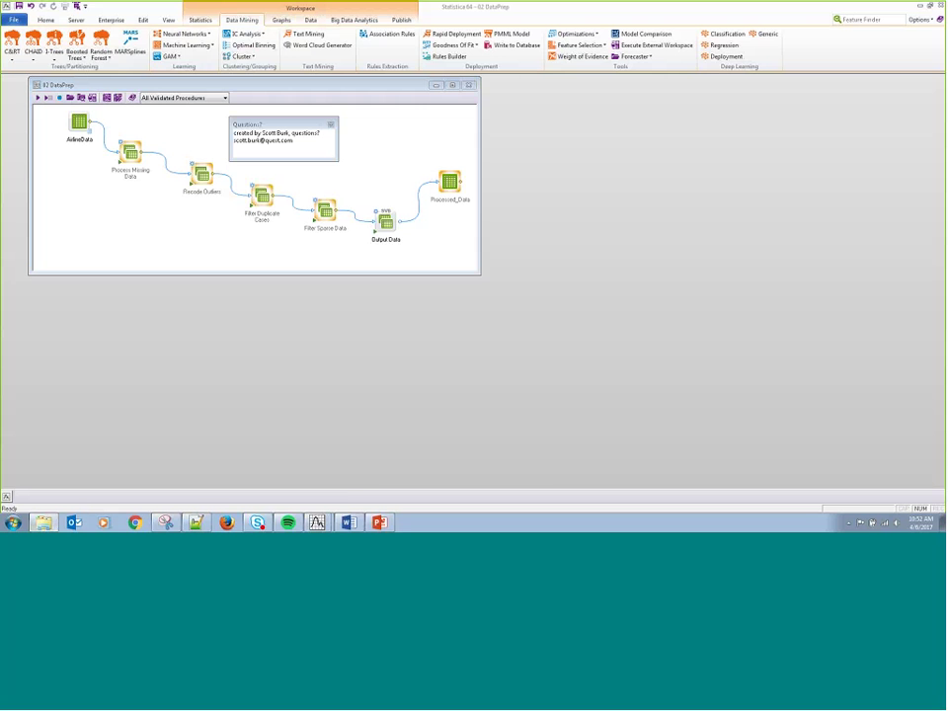
pyautogui.moveTo(319, 525)
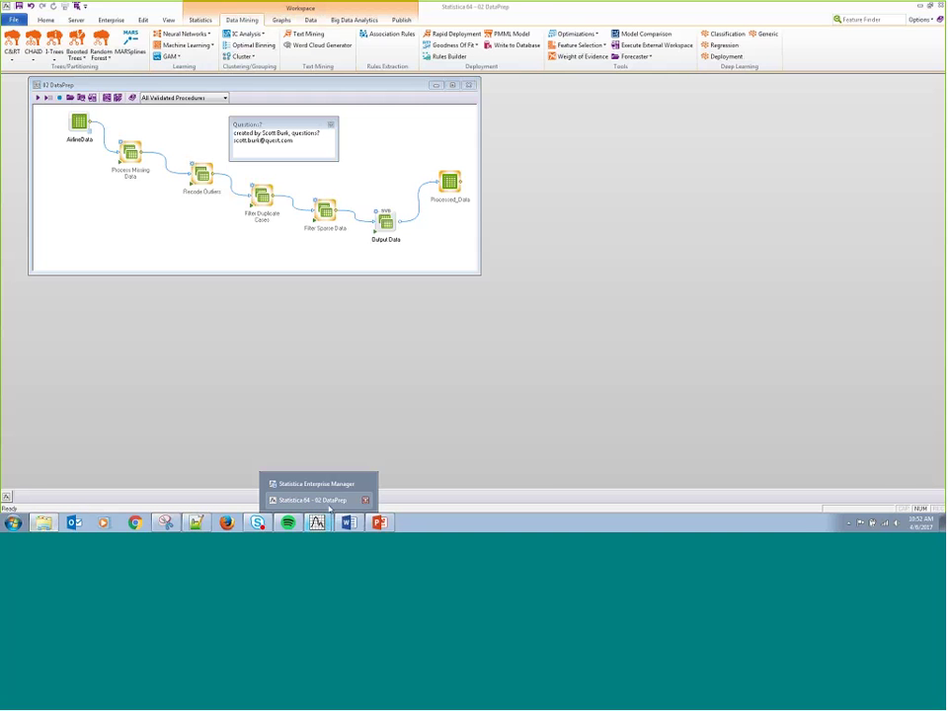
pyautogui.click(317, 484)
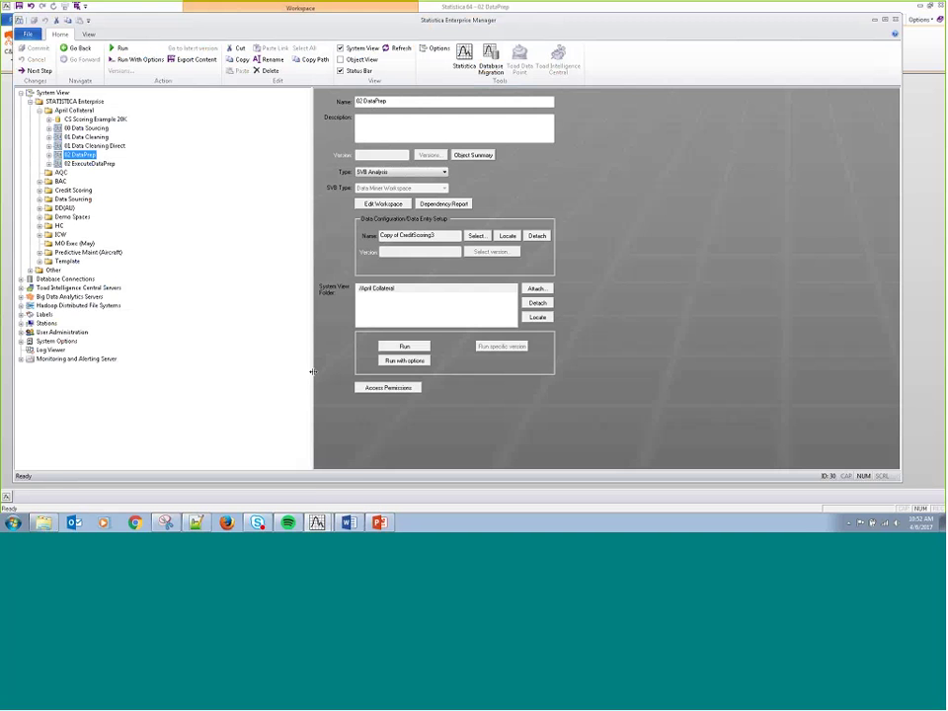
pyautogui.doubleClick(85, 163)
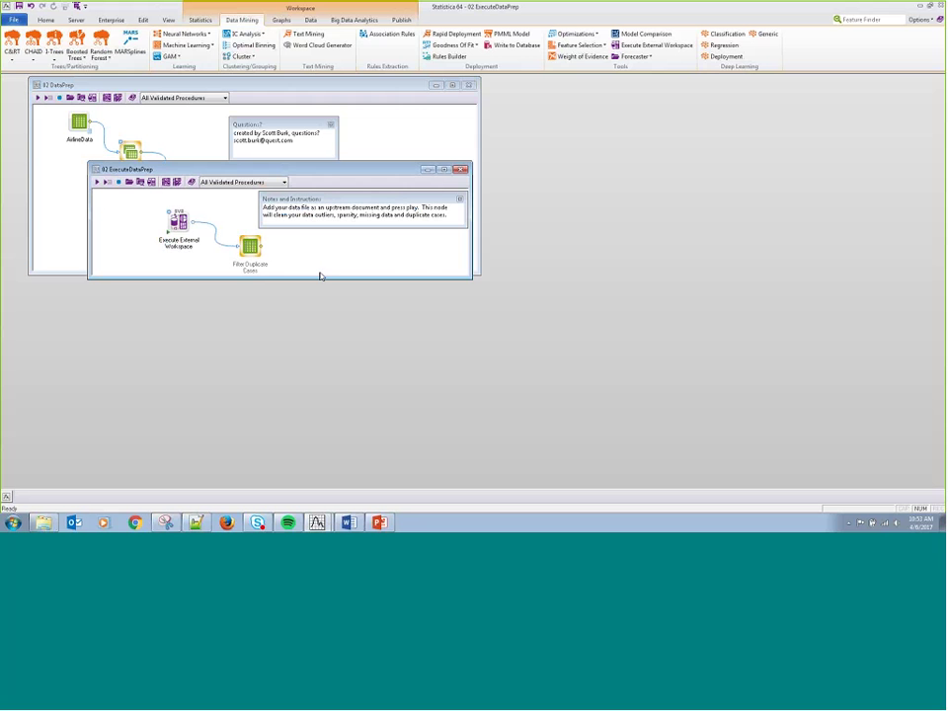
pyautogui.moveTo(323, 169); pyautogui.dragTo(341, 300)
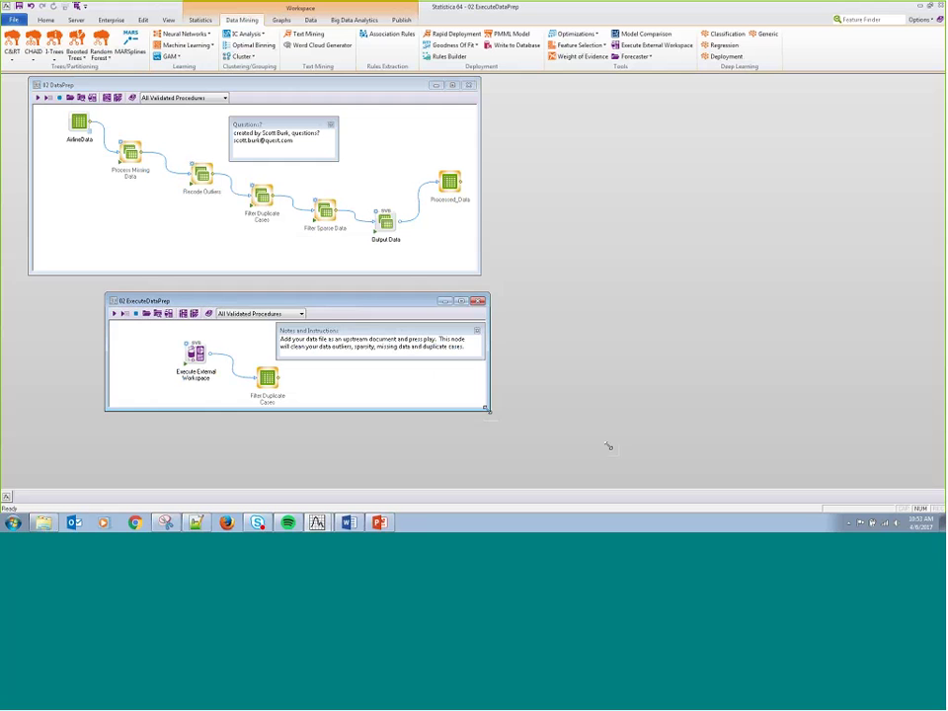
pyautogui.moveTo(486, 409); pyautogui.dragTo(606, 444)
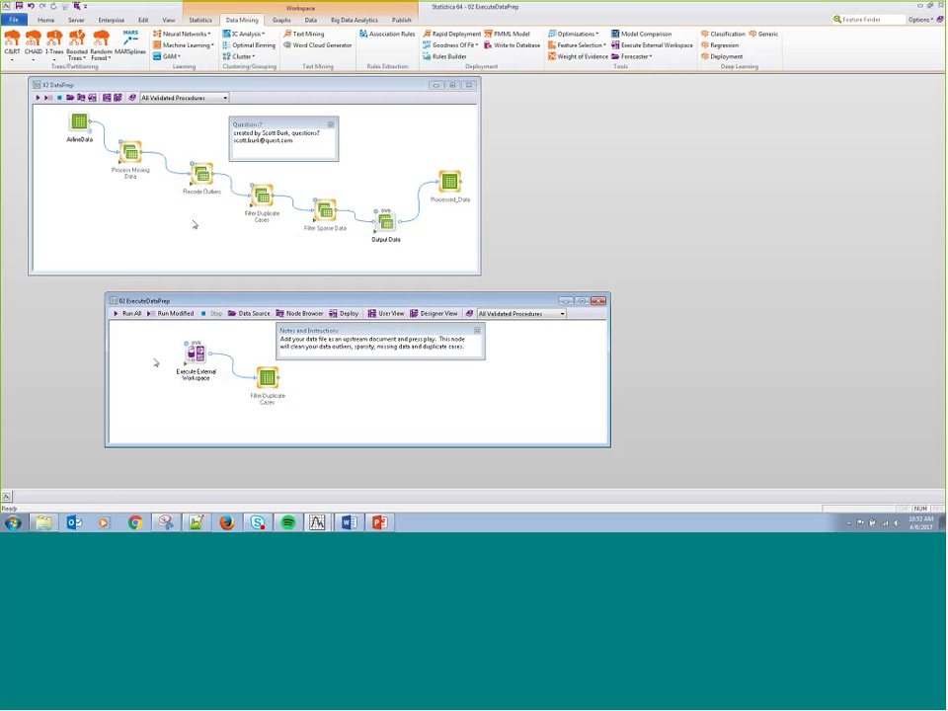
# Step: Add the AirlineData file as a data source in 02 ExecuteDataPrep and connect it to the Execute External Workspace node
pyautogui.click(243, 315)
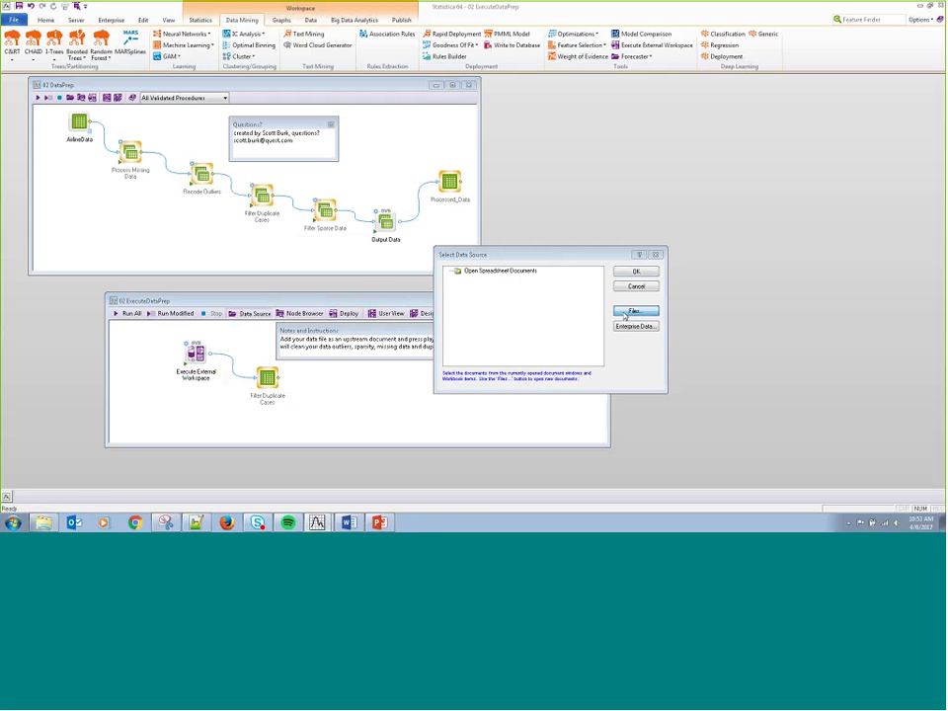
pyautogui.click(635, 312)
pyautogui.doubleClick(598, 262)
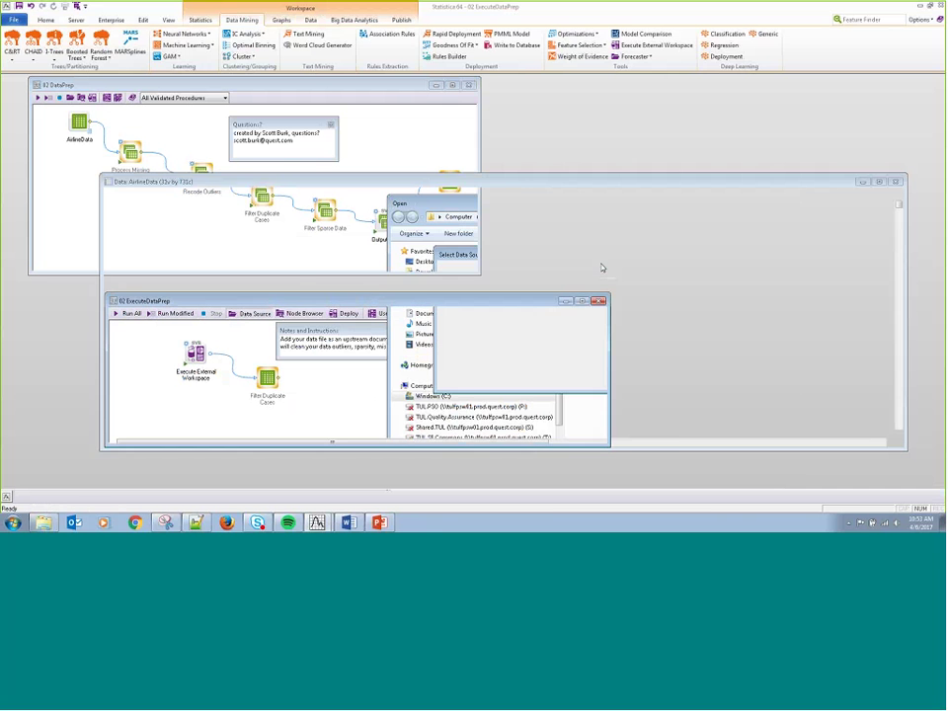
pyautogui.click(863, 182)
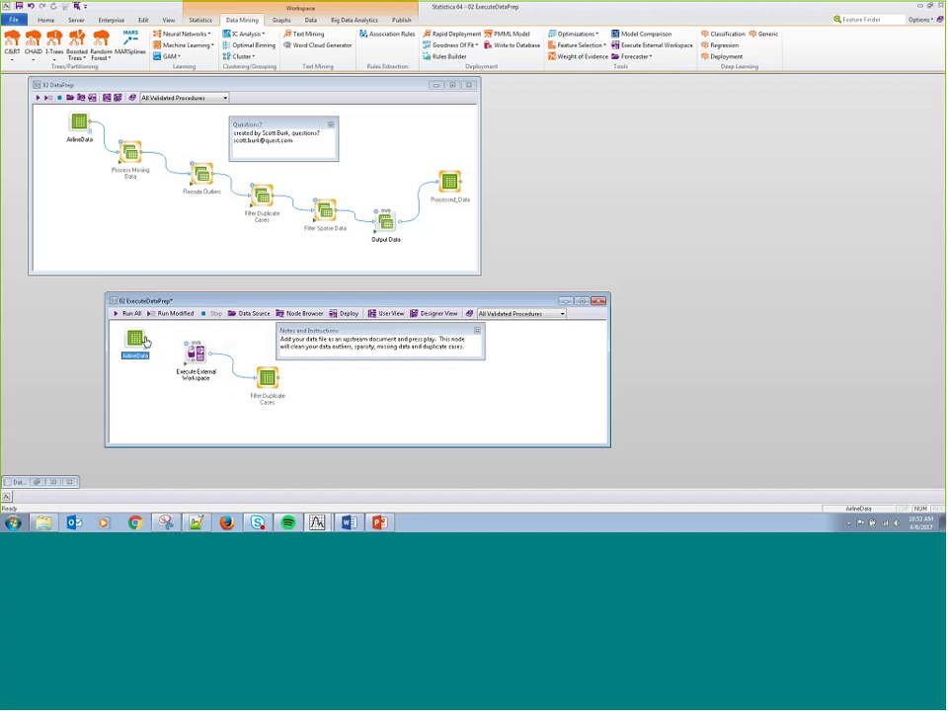
pyautogui.moveTo(145, 337); pyautogui.dragTo(191, 353)
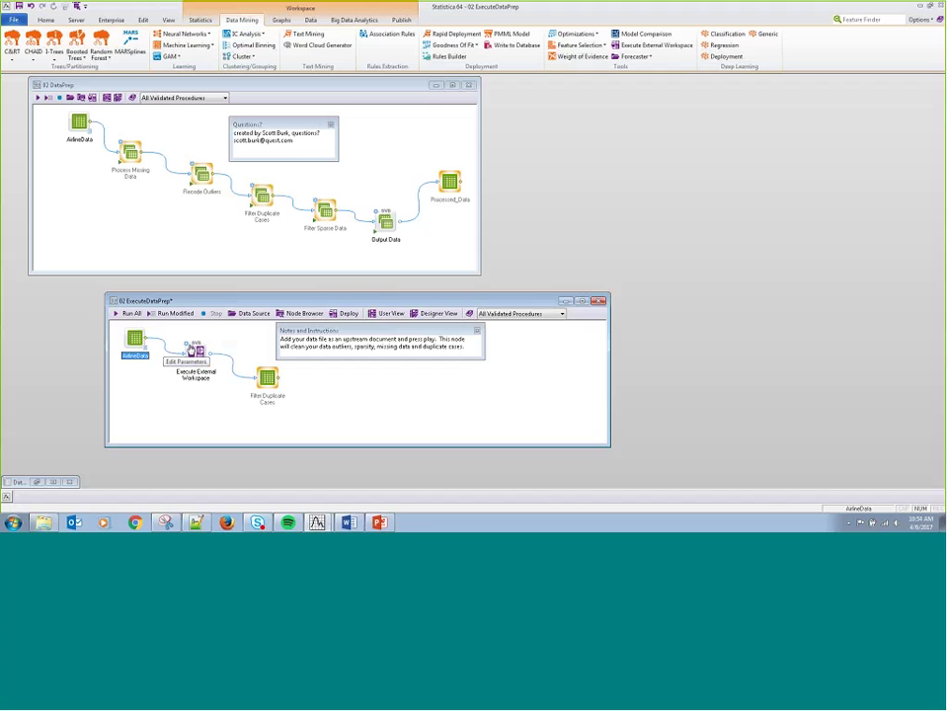
# Step: Review the Execute External Workspace node's workspace path, version and input and output assignments, discarding any changes
pyautogui.click(190, 348)
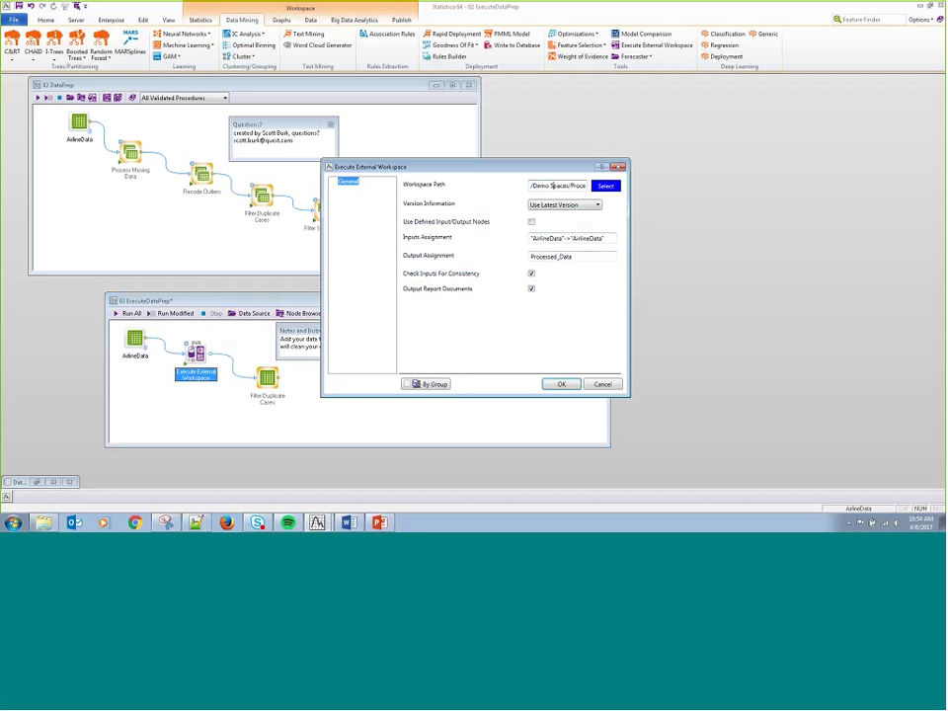
pyautogui.click(592, 384)
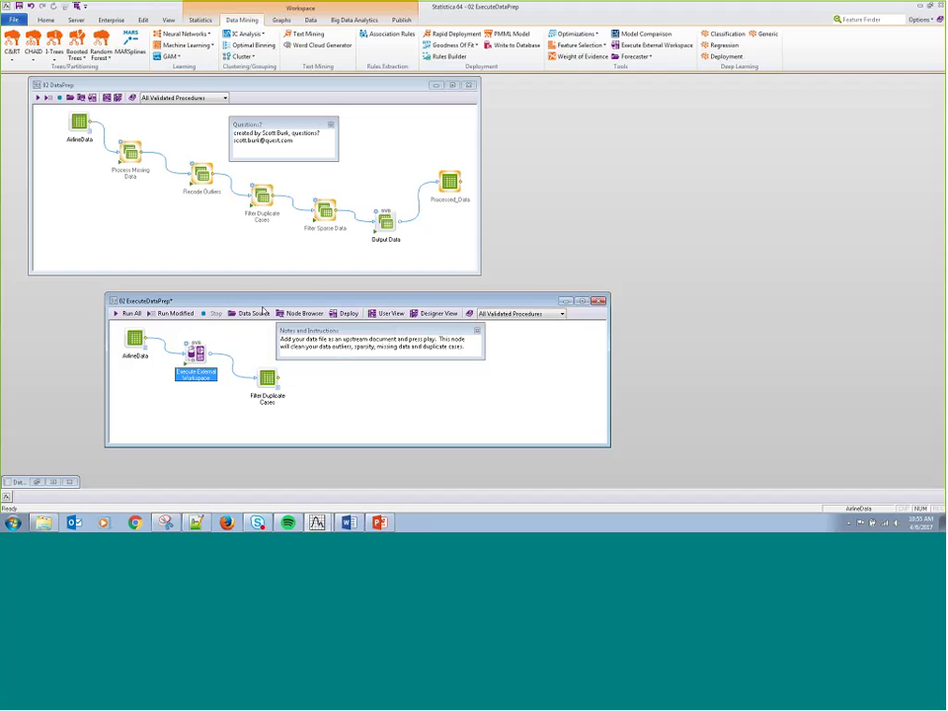
# Step: Close the 02 ExecuteDataPrep workspace without saving its changes and close the 02 DataPrep workspace
pyautogui.click(597, 300)
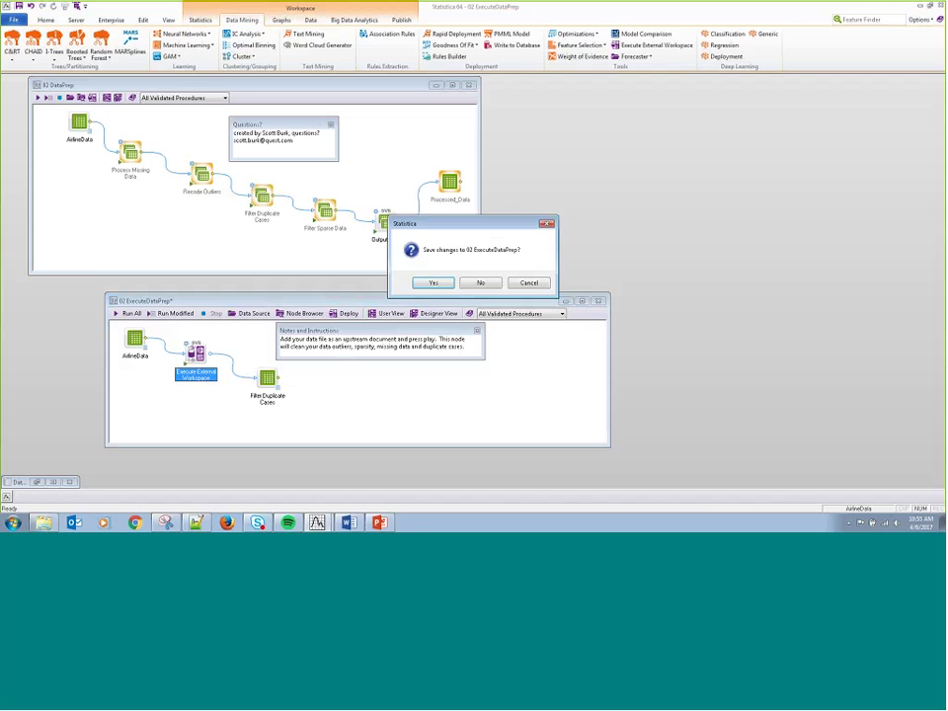
pyautogui.click(480, 283)
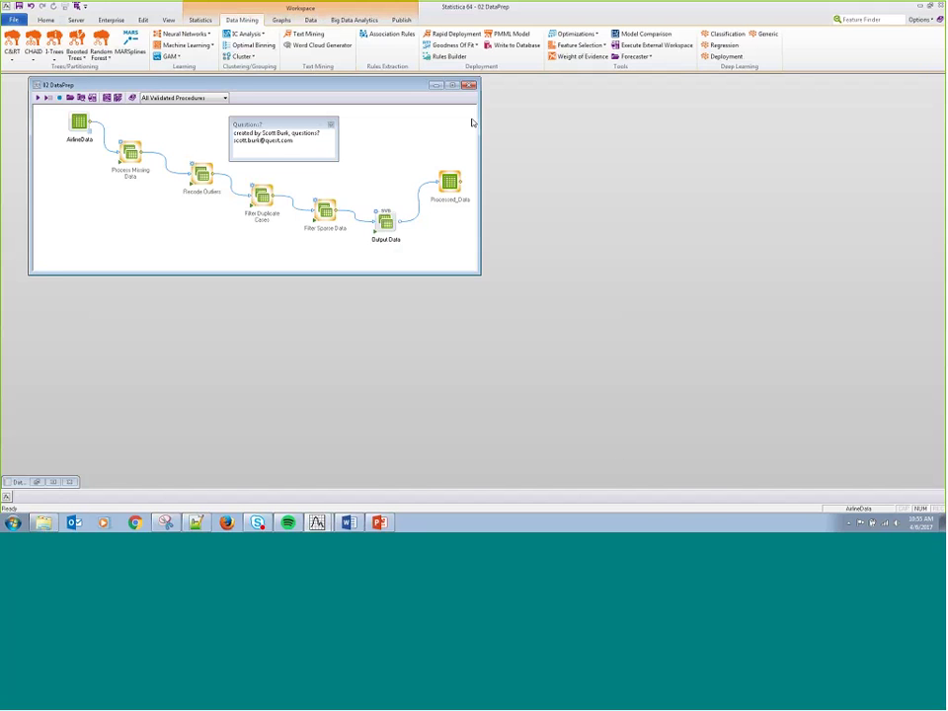
pyautogui.click(468, 86)
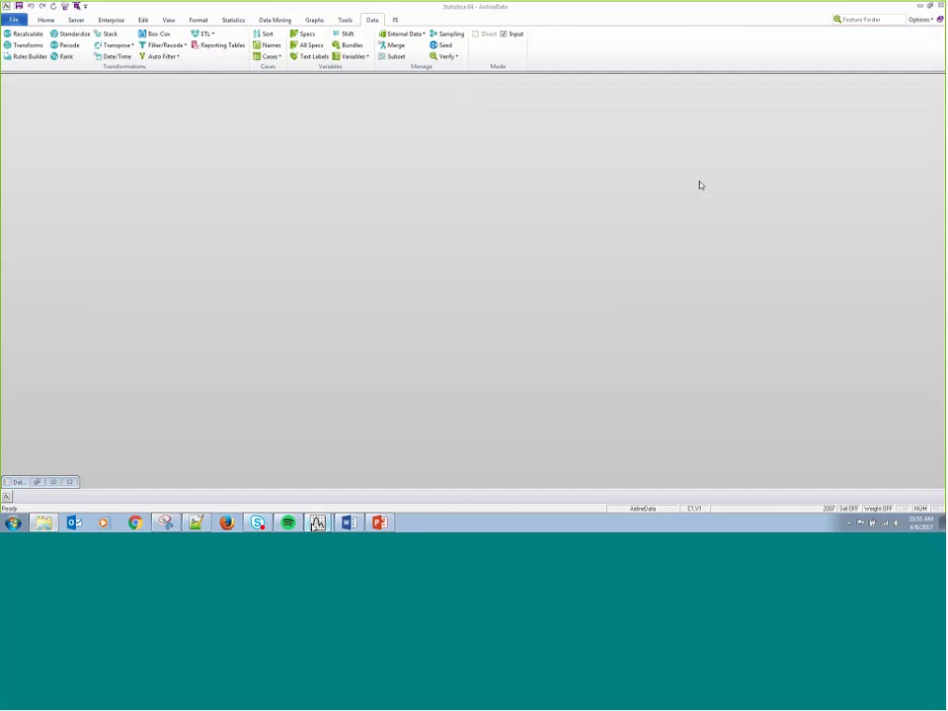
# Step: Switch to Statistica Enterprise Manager, collapse the 02 ExecuteDataPrep entry, and return to the main Statistica window
pyautogui.moveTo(314, 524)
pyautogui.click(316, 484)
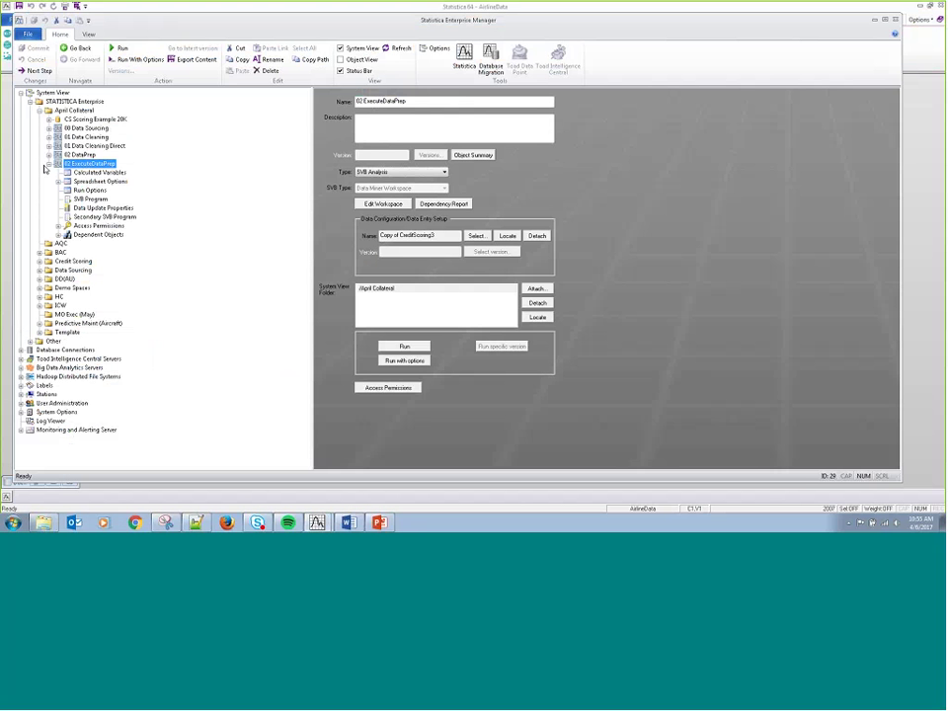
pyautogui.click(48, 164)
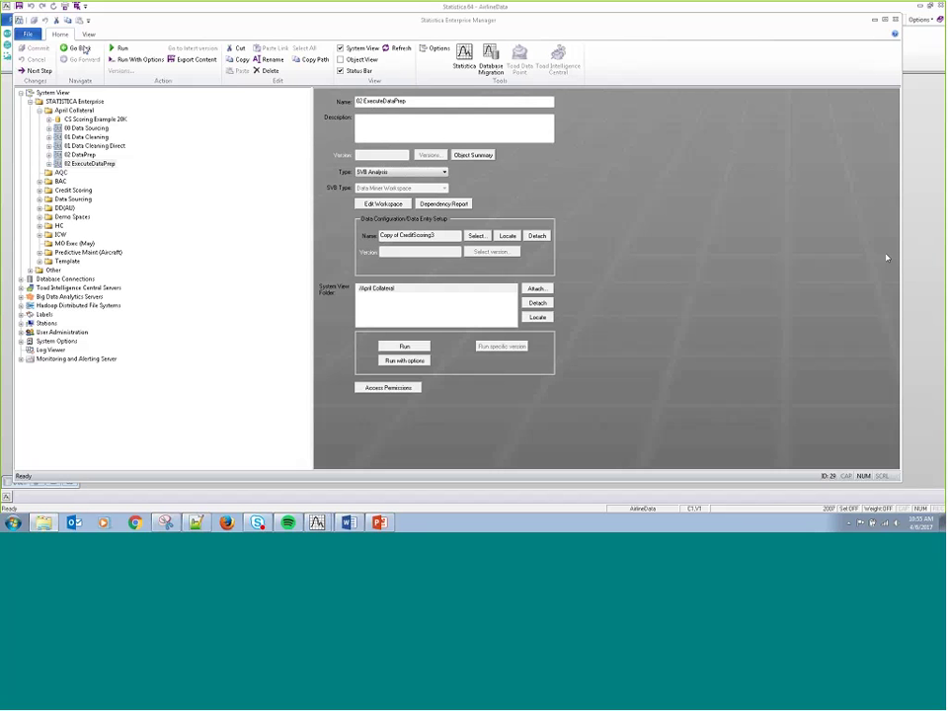
pyautogui.click(28, 35)
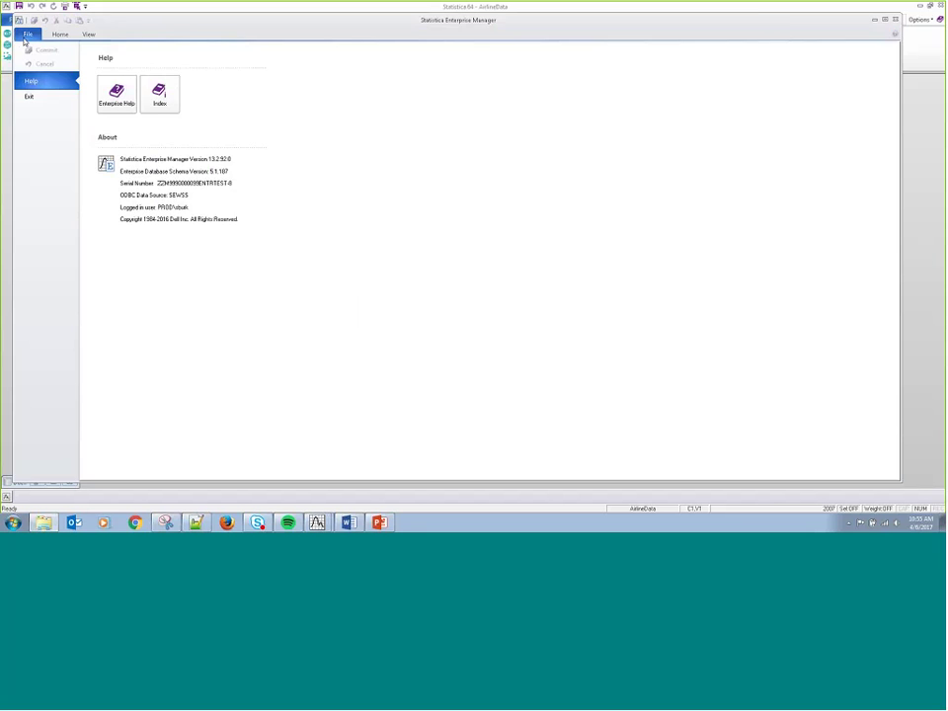
pyautogui.click(656, 6)
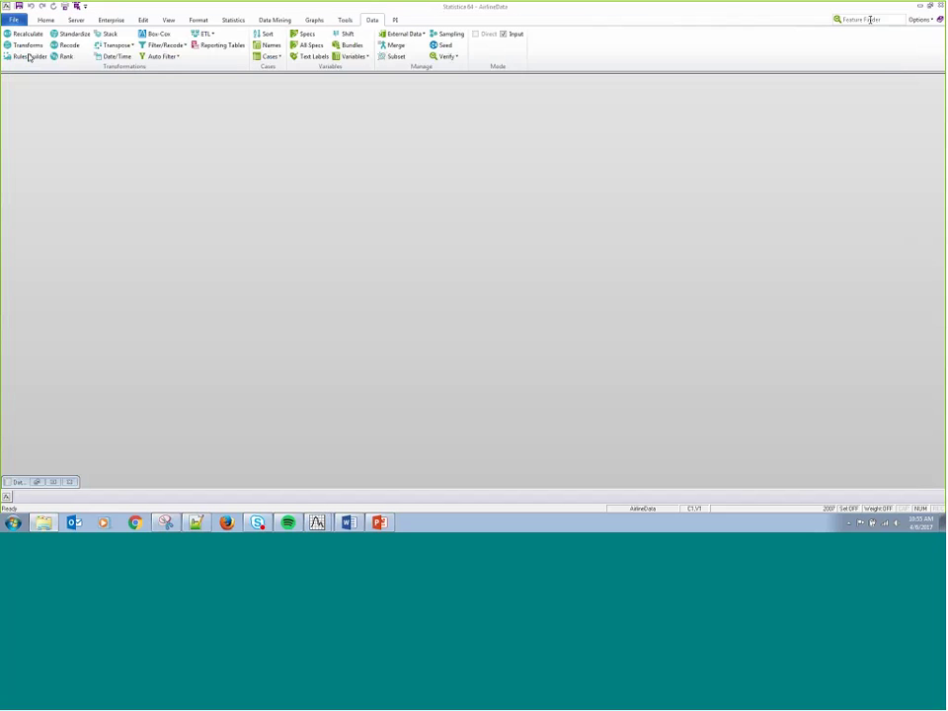
# Step: Open Parameterized_Workspace.sdm from the recent documents
pyautogui.click(19, 20)
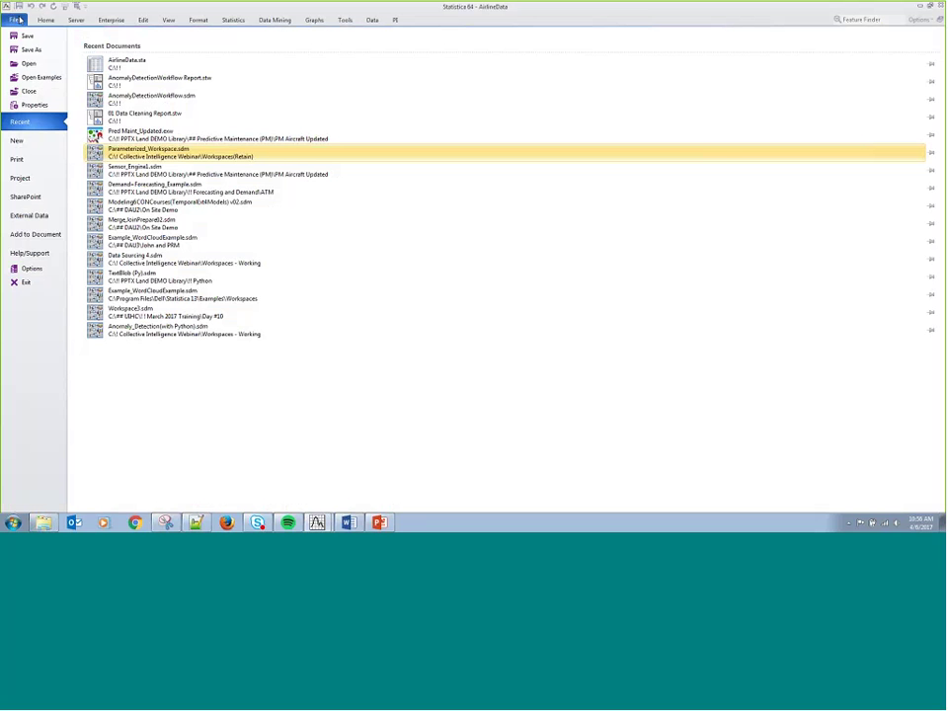
pyautogui.click(102, 152)
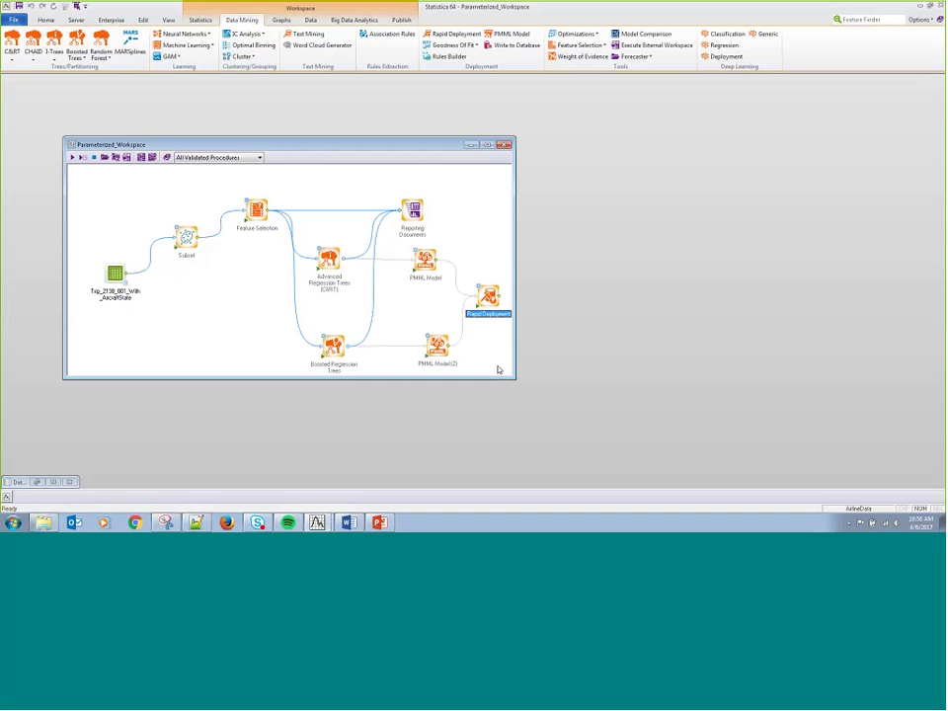
# Step: Enlarge the Parameterized_Workspace window and review the Subset node's full specifications, discarding any changes
pyautogui.moveTo(515, 378); pyautogui.dragTo(744, 432)
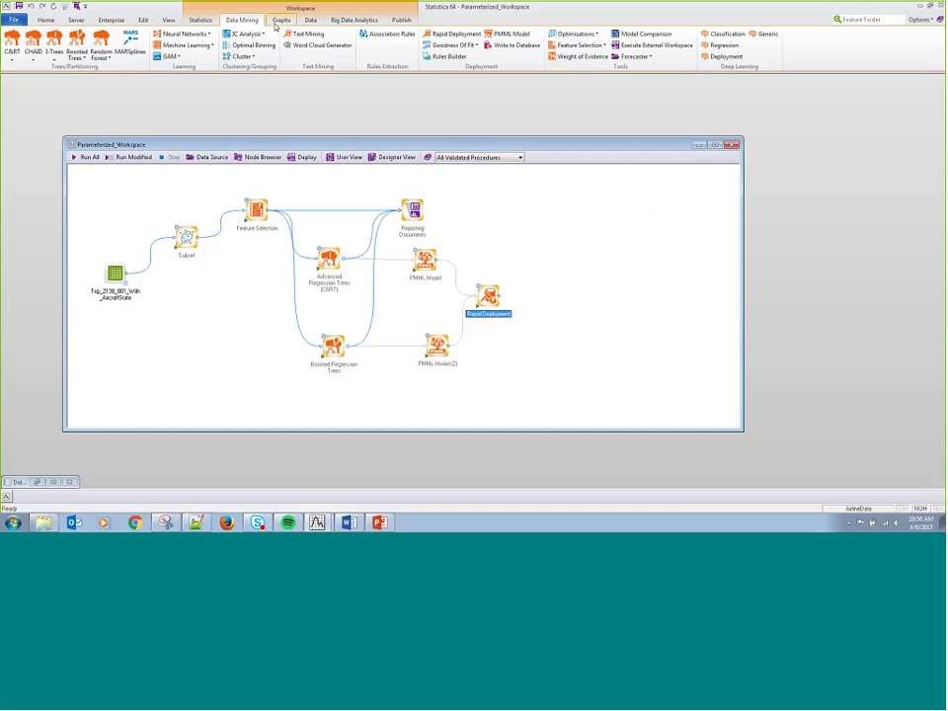
pyautogui.click(143, 19)
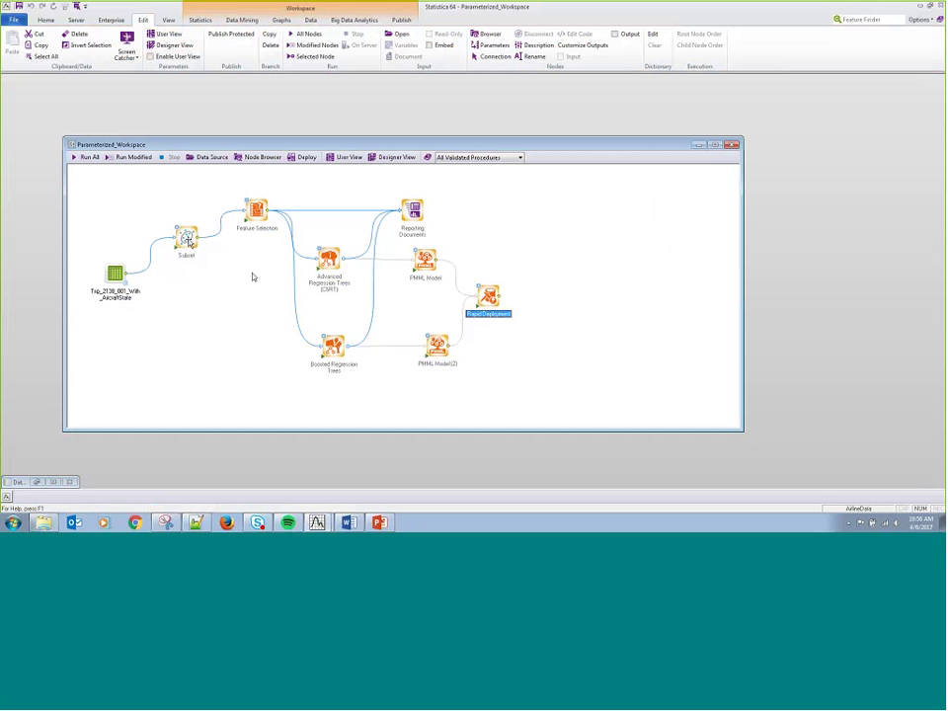
pyautogui.doubleClick(186, 238)
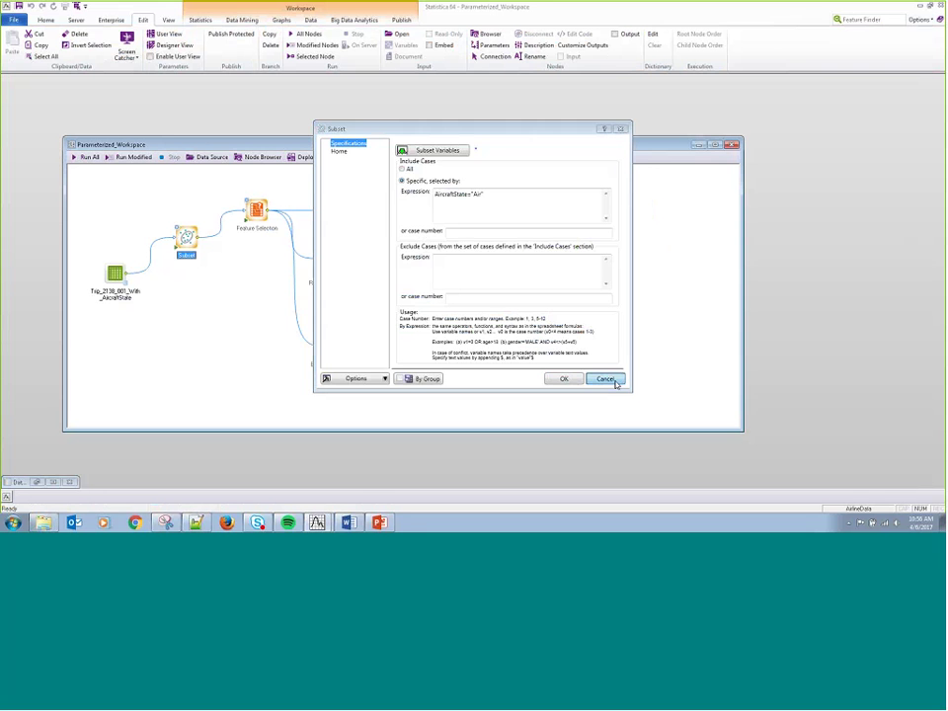
pyautogui.click(605, 379)
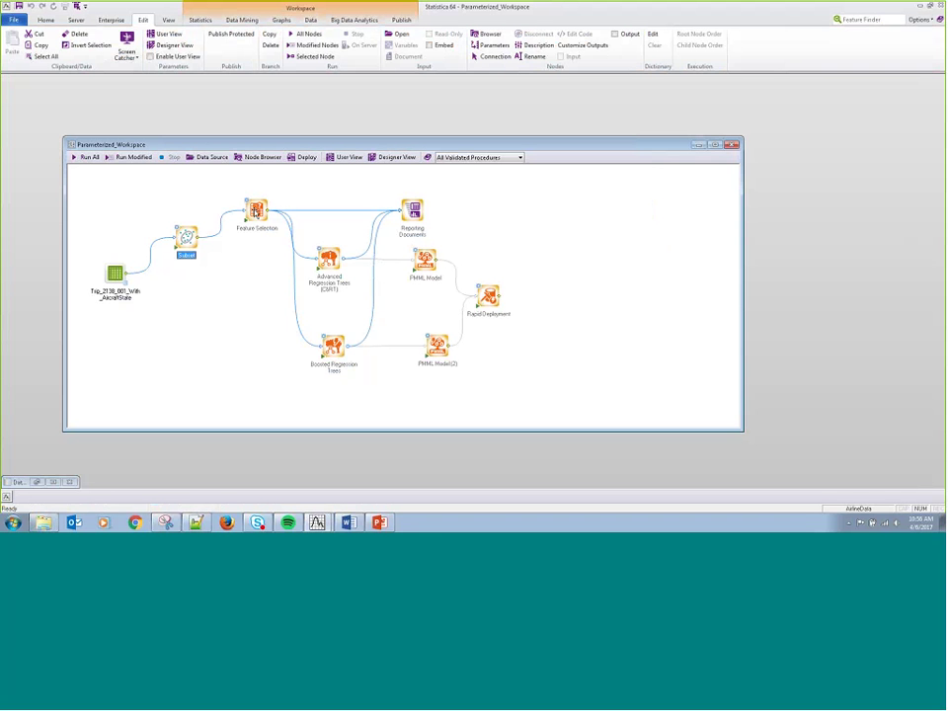
# Step: Enable the simplified user view and examine the parameter groups the Feature Selection node opens with, cancelling without edits
pyautogui.click(150, 57)
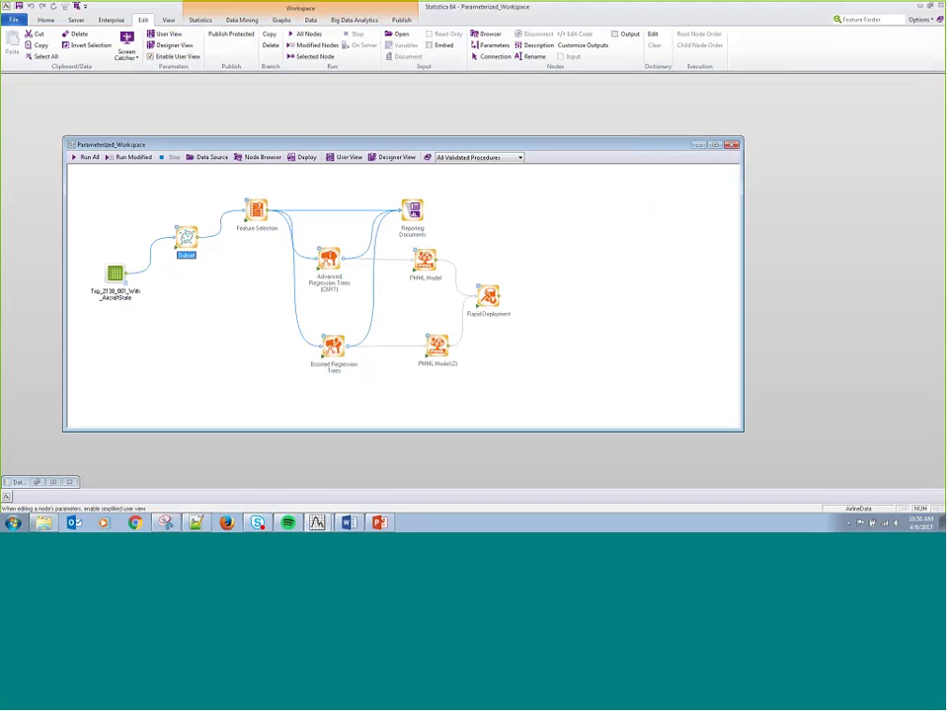
pyautogui.doubleClick(259, 210)
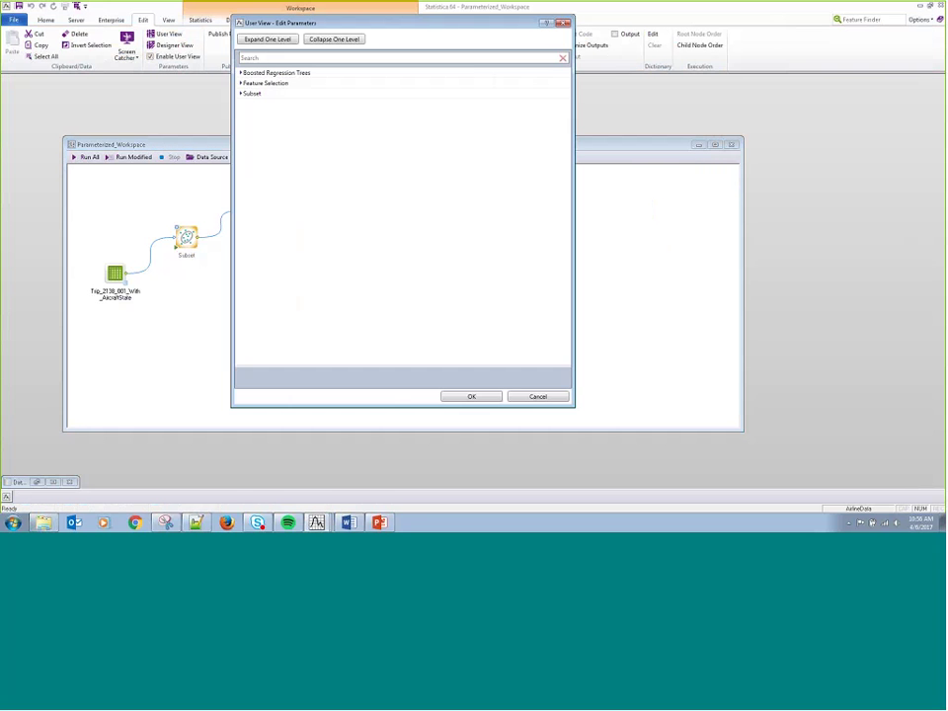
pyautogui.click(240, 73)
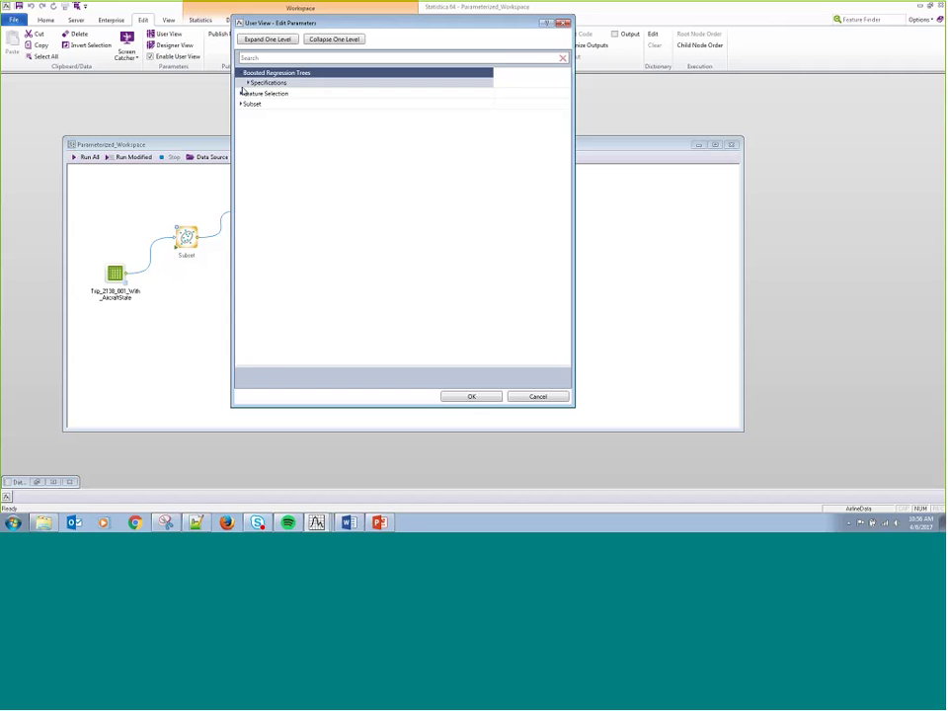
pyautogui.click(244, 93)
pyautogui.click(244, 104)
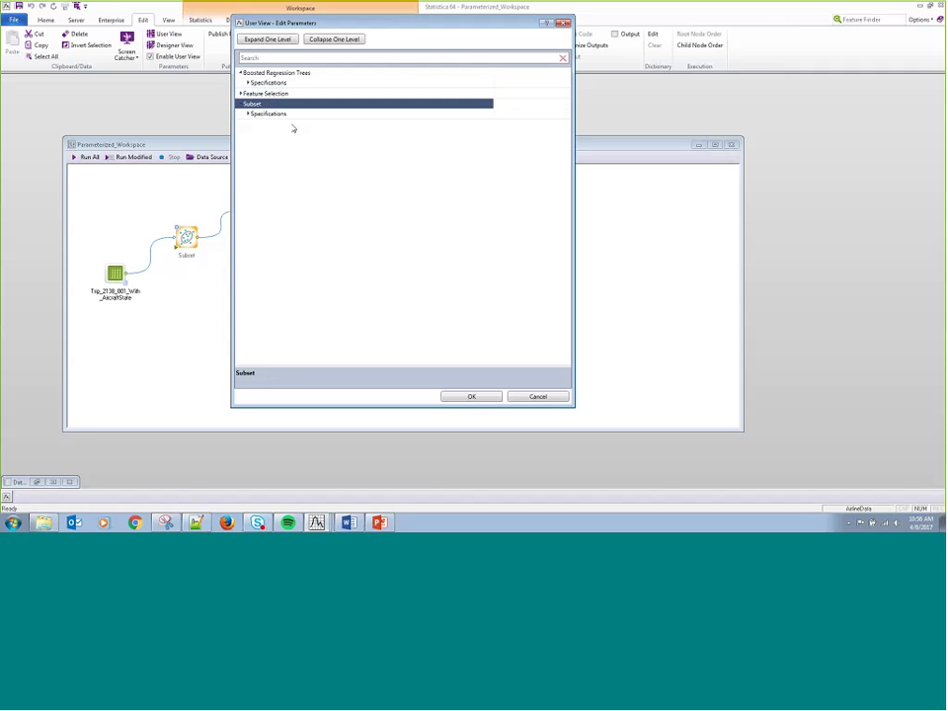
pyautogui.click(268, 83)
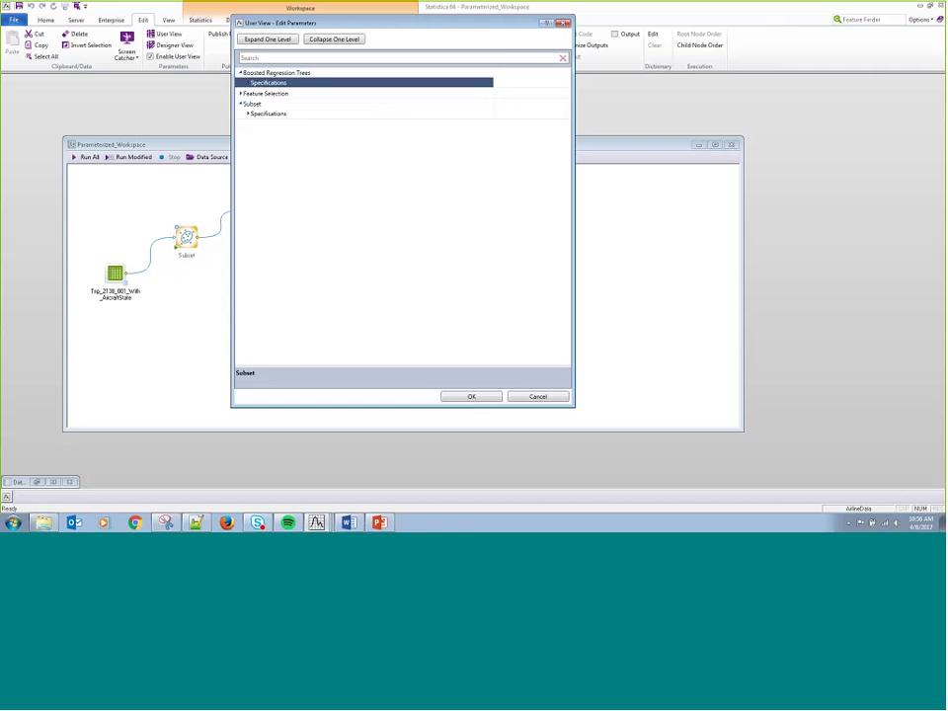
pyautogui.click(538, 396)
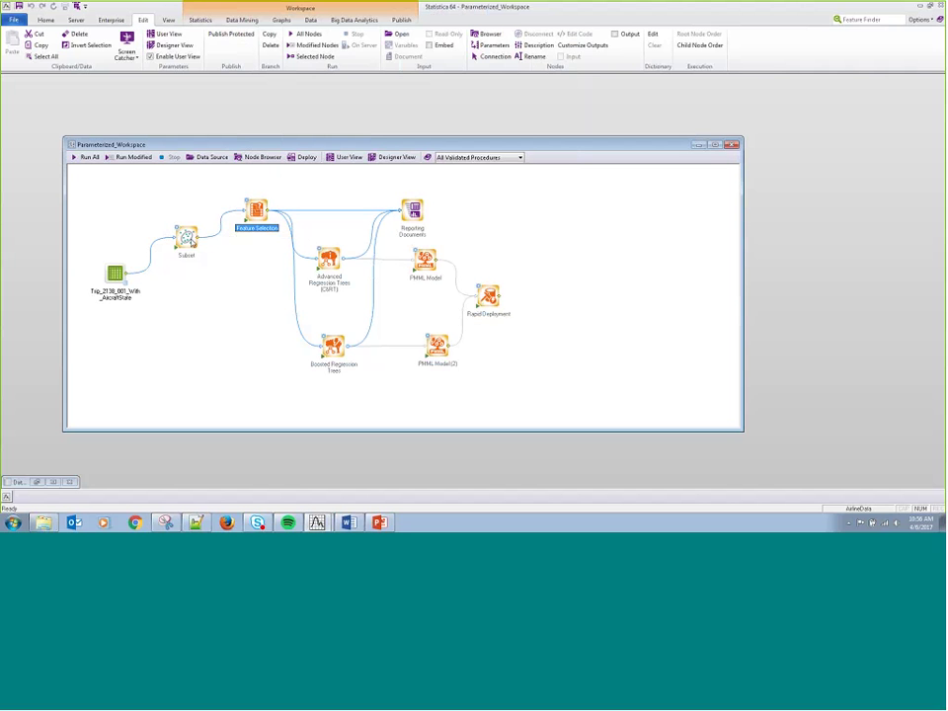
# Step: With the user view disabled, review the Feature Selection node's full specifications and close them without changes
pyautogui.click(253, 206)
pyautogui.doubleClick(254, 207)
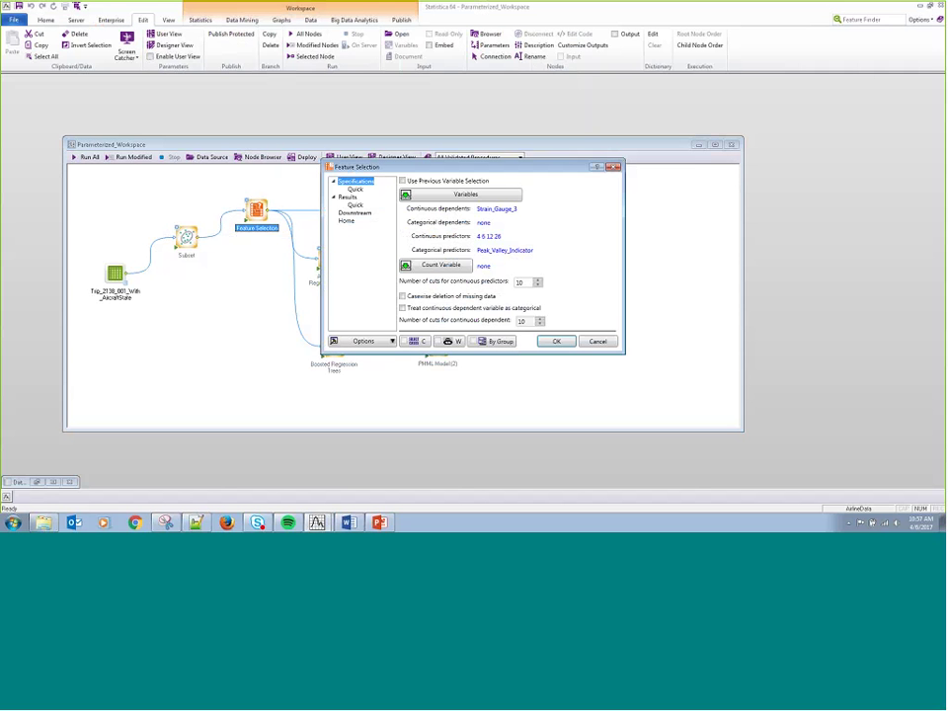
pyautogui.click(593, 344)
pyautogui.click(598, 340)
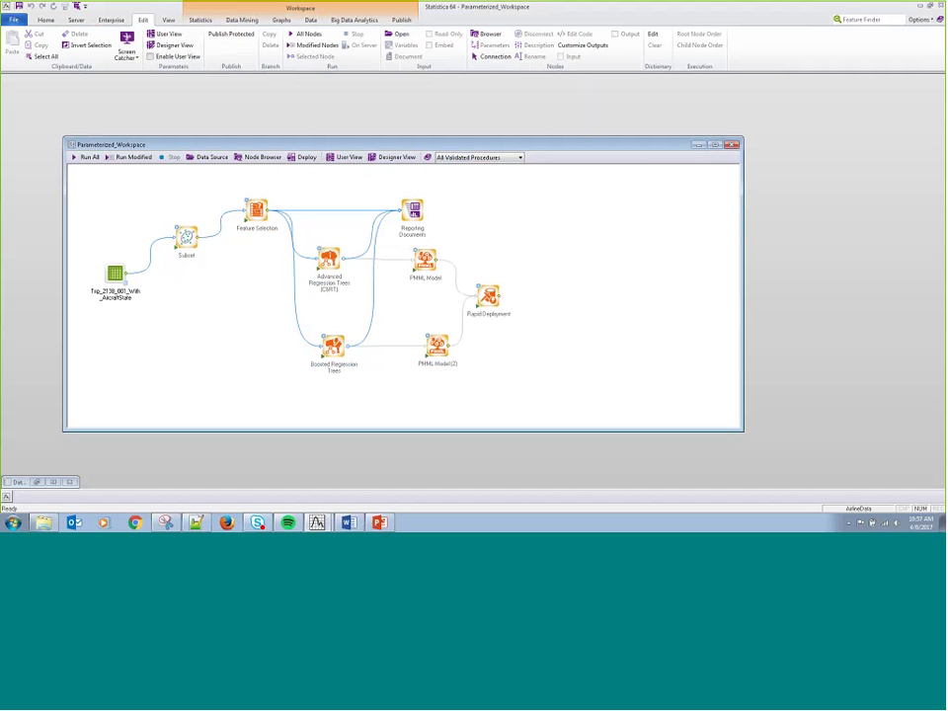
# Step: Enable the user view again and review the Designer View parameter selections, expanding Boosted Regression Trees down to its Quick specifications, without changing them
pyautogui.click(158, 56)
pyautogui.click(173, 45)
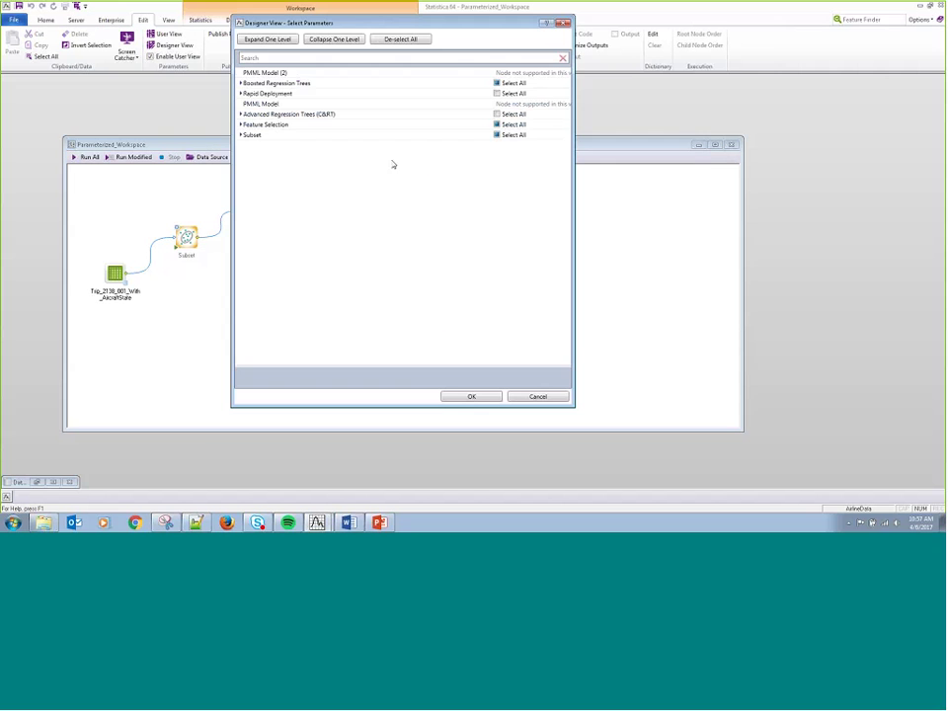
pyautogui.click(240, 85)
pyautogui.click(248, 93)
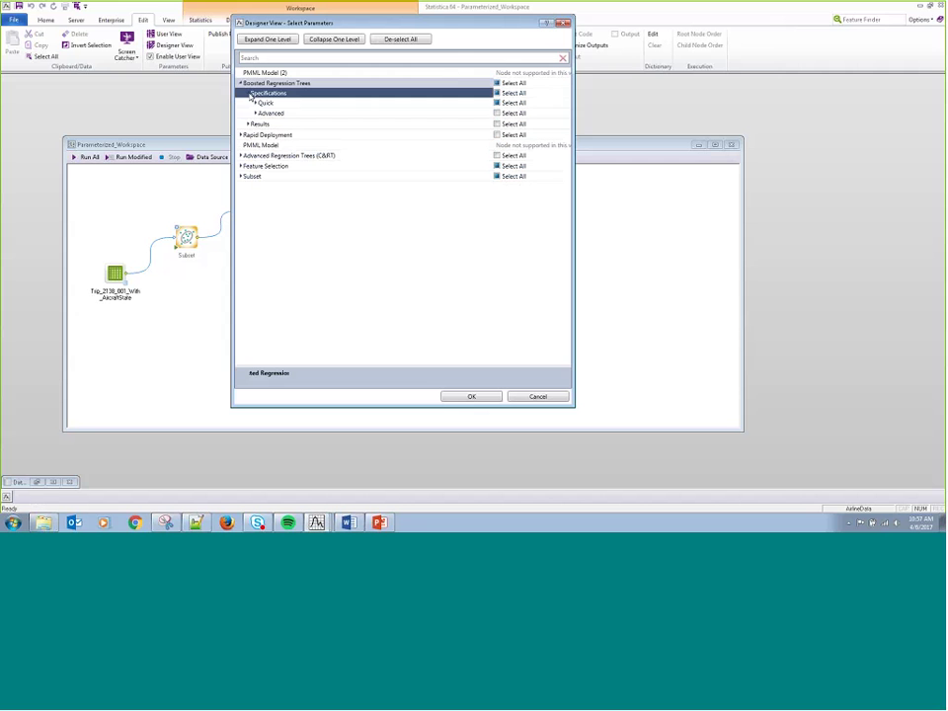
pyautogui.click(261, 102)
pyautogui.click(255, 105)
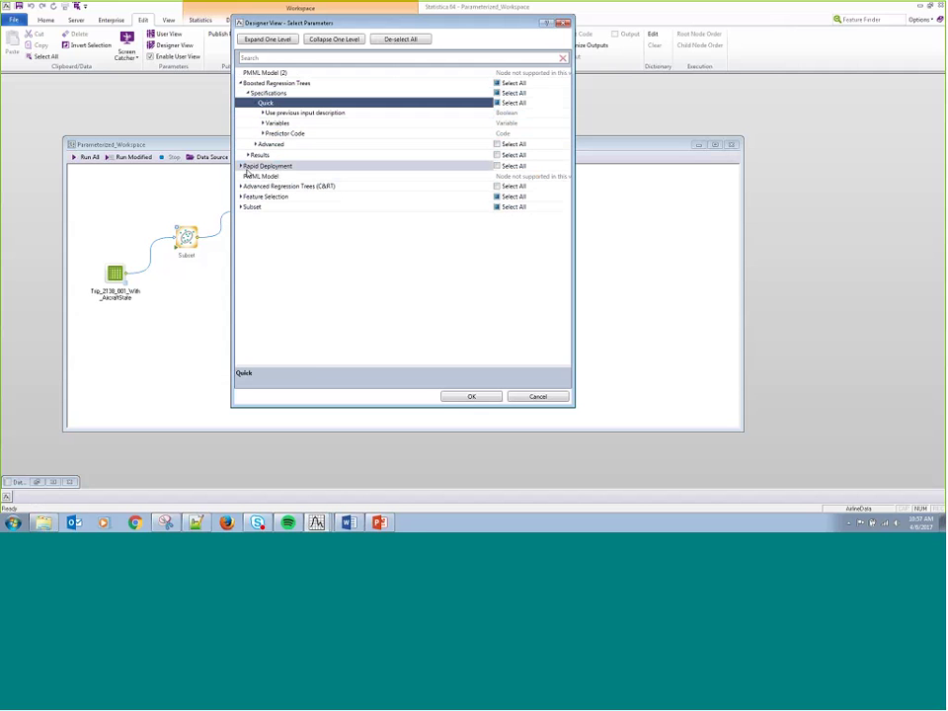
pyautogui.click(247, 168)
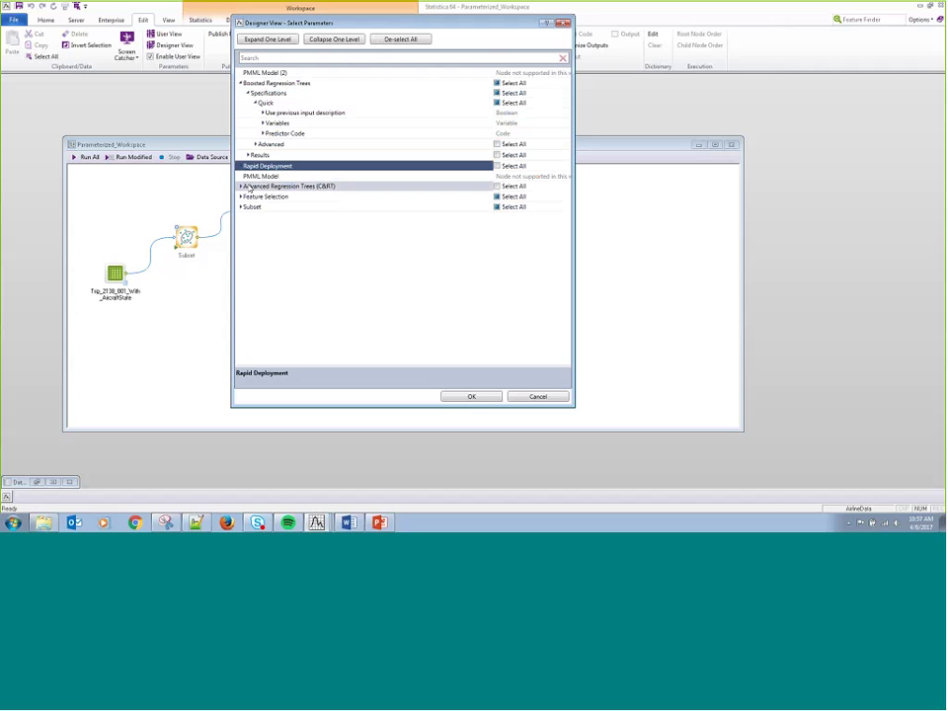
pyautogui.click(250, 186)
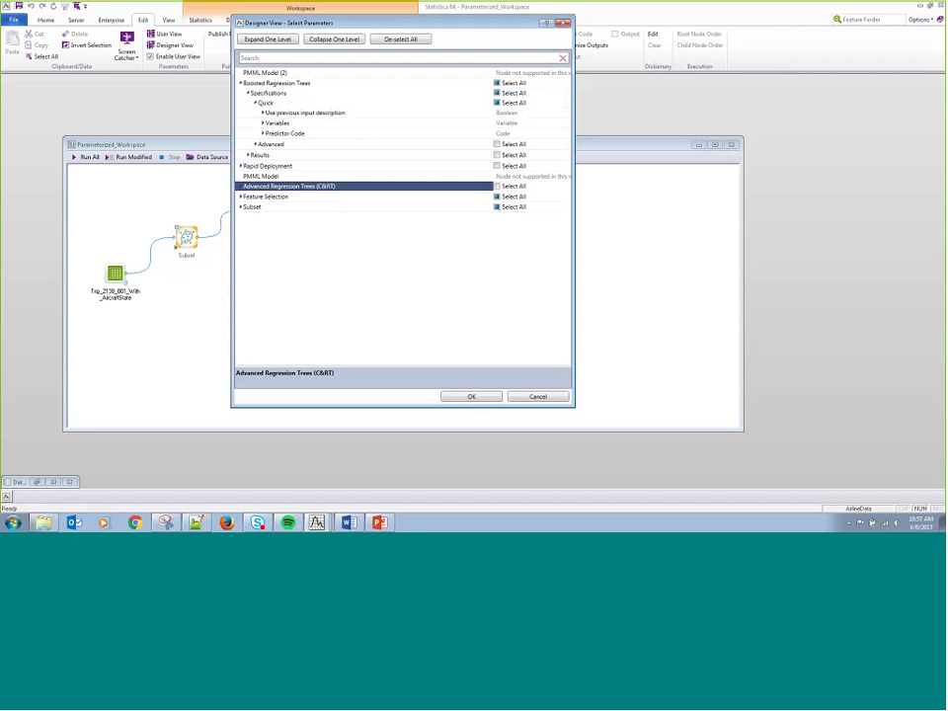
pyautogui.click(539, 397)
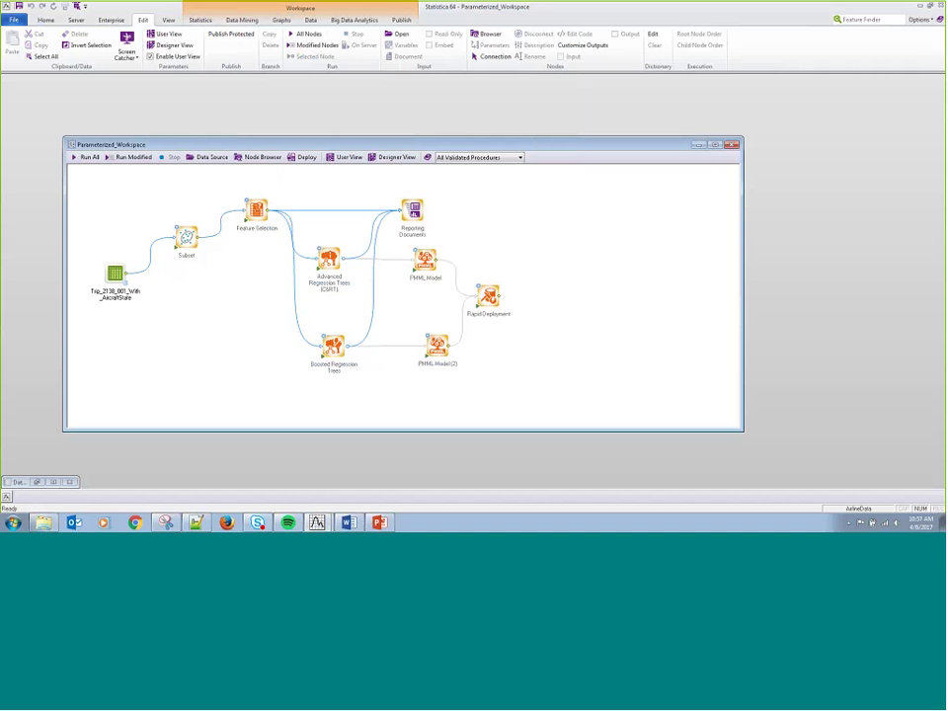
# Step: Open the workspace's User View, examine the Boosted Regression Trees specifications offered for editing, and cancel
pyautogui.click(347, 158)
pyautogui.click(241, 73)
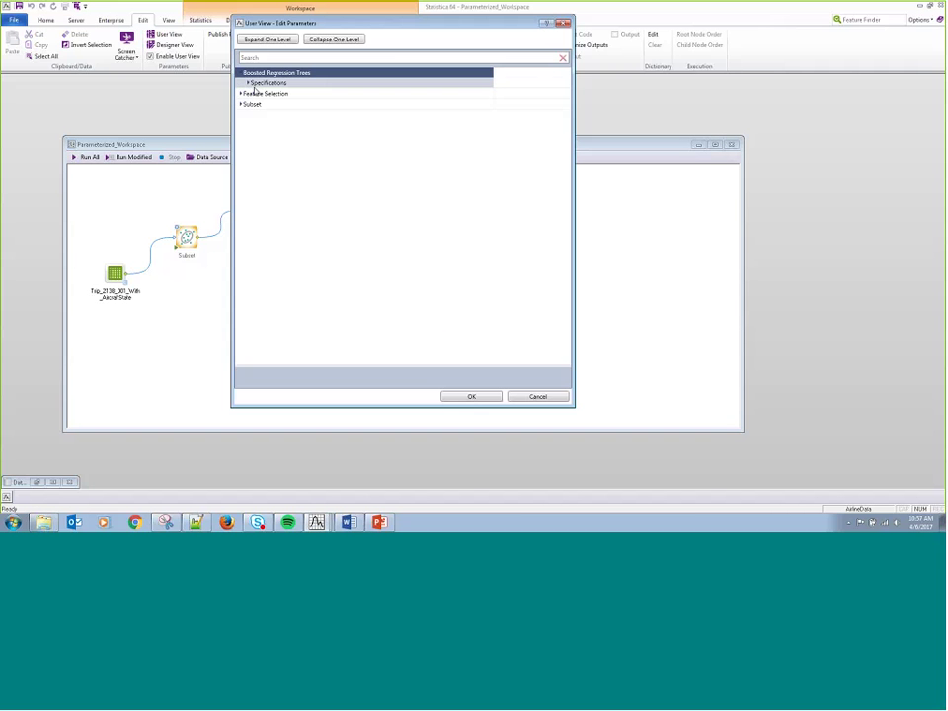
pyautogui.click(249, 83)
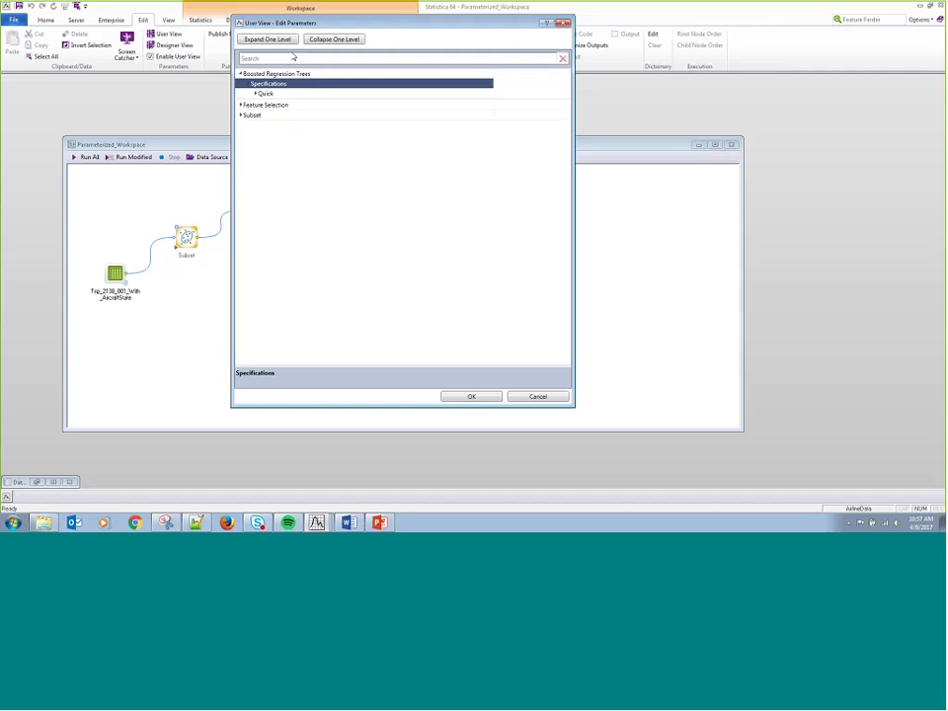
pyautogui.click(545, 397)
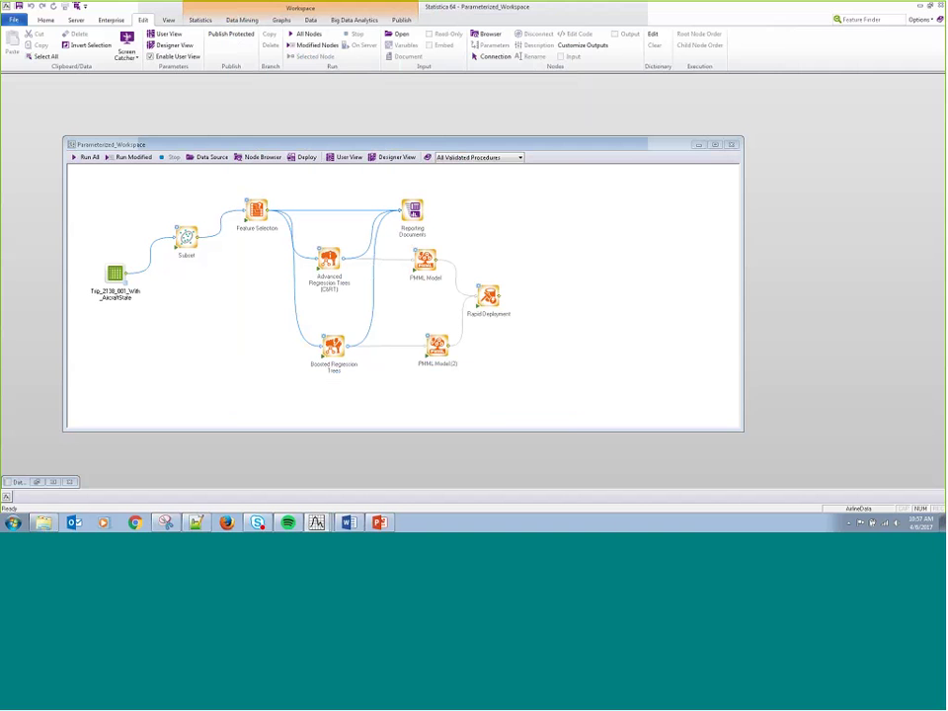